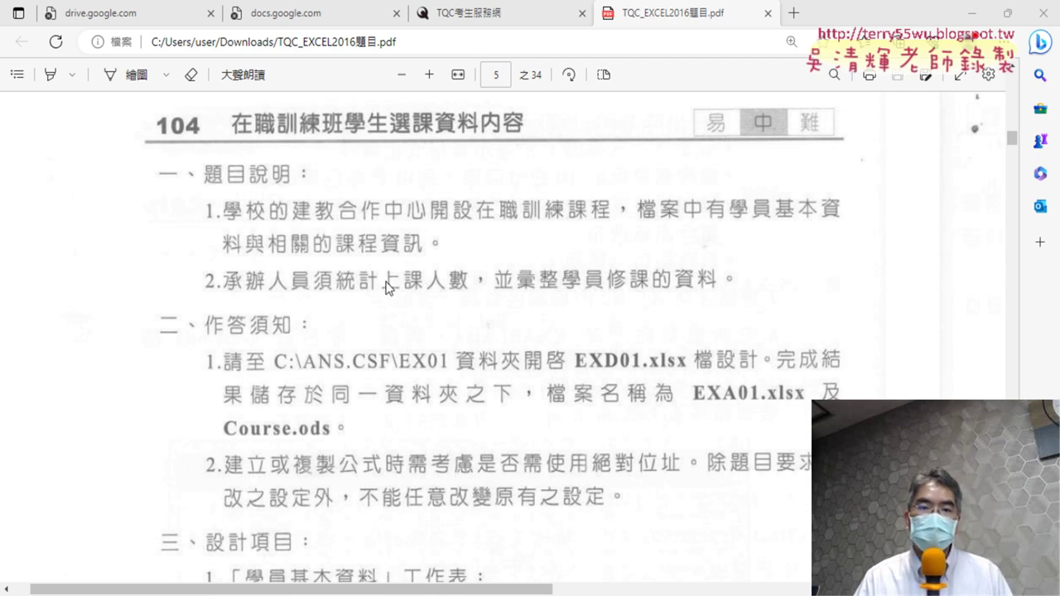
Scroll the TQC_EXCEL2016 PDF down to the 三、設計項目 requirements for the 學員基本資料 sheet on page 5.
{"action": "scroll", "coordinate": [439, 273], "scroll_direction": "down", "scroll_amount": 3}
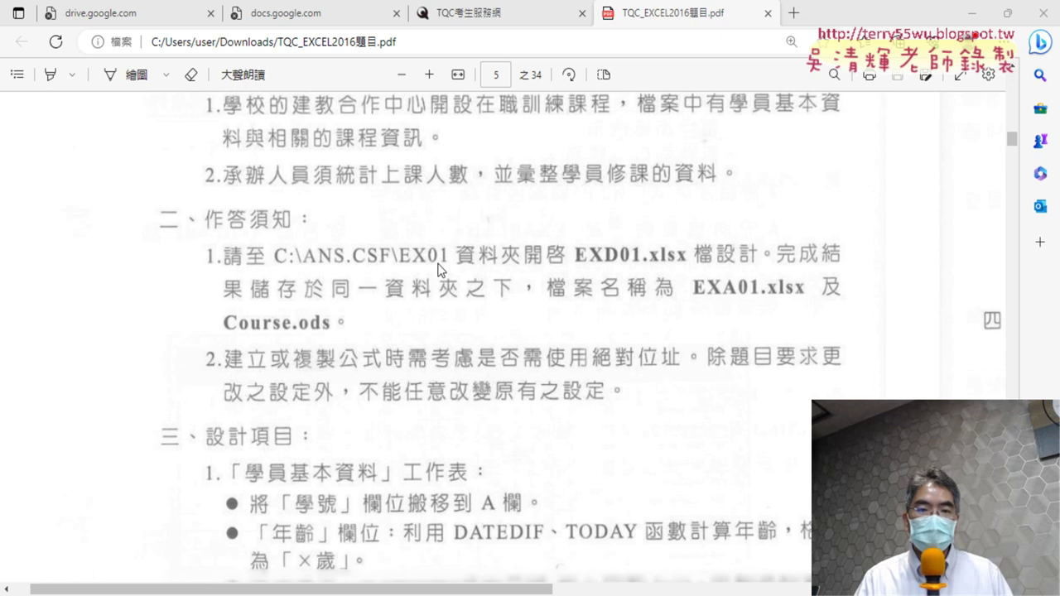
{"action": "scroll", "coordinate": [377, 262], "scroll_direction": "down", "scroll_amount": 5}
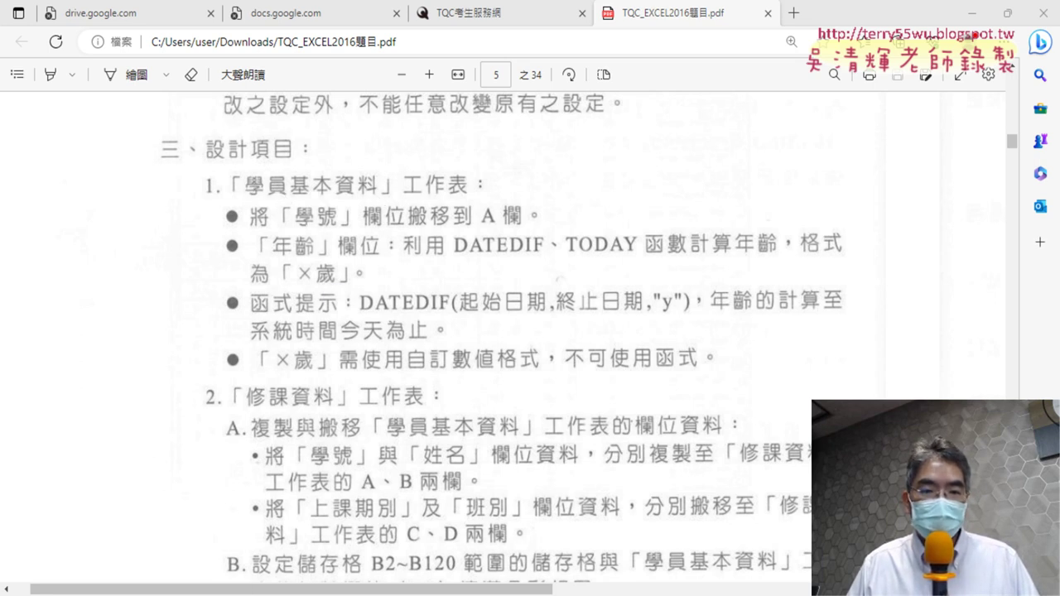
Return to the EXD01 workbook, select the 學號 column D, and undo an accidental empty column.
{"action": "key", "text": "alt+Tab"}
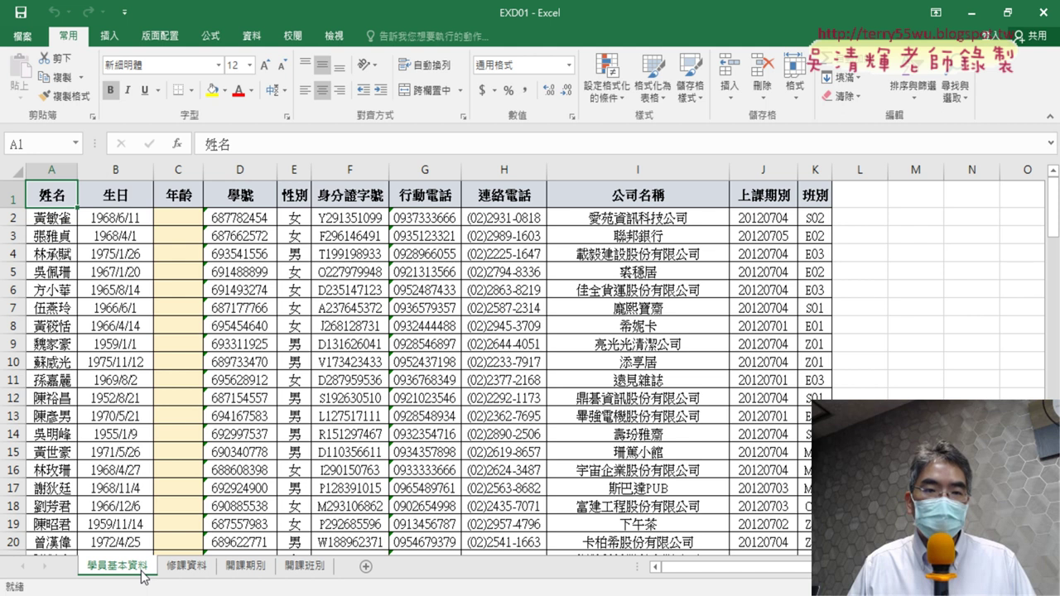
{"action": "key", "text": "alt+Tab"}
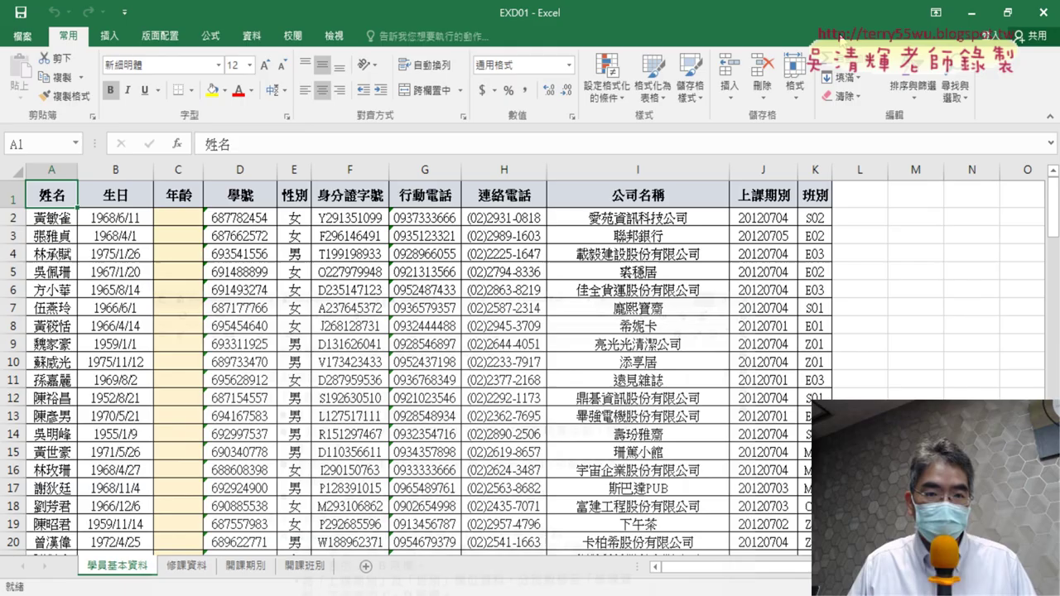
{"action": "left_click", "coordinate": [972, 12]}
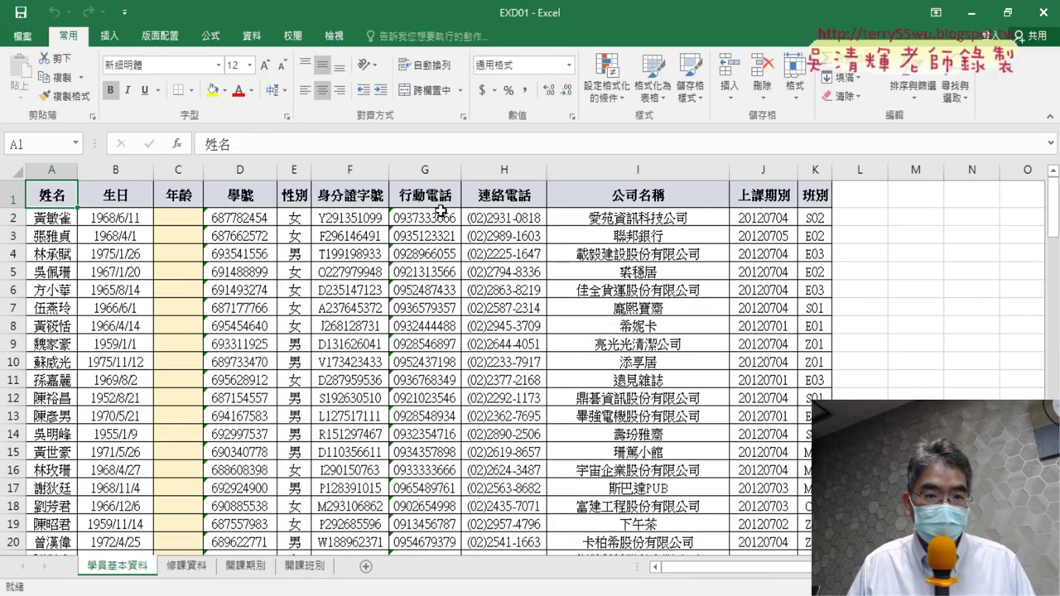
{"action": "left_click", "coordinate": [253, 164]}
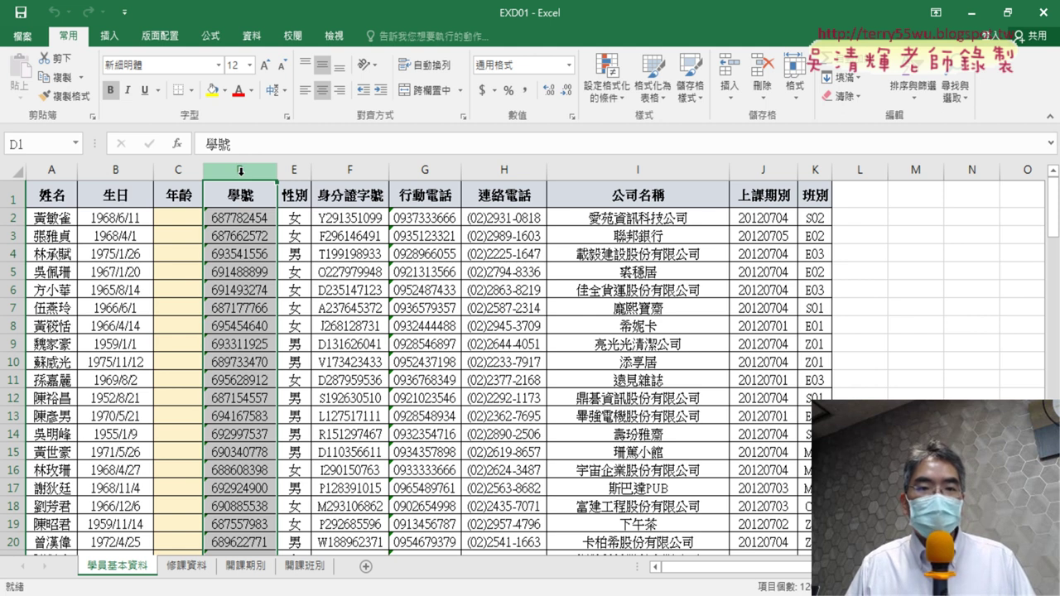
{"action": "right_click", "coordinate": [240, 170]}
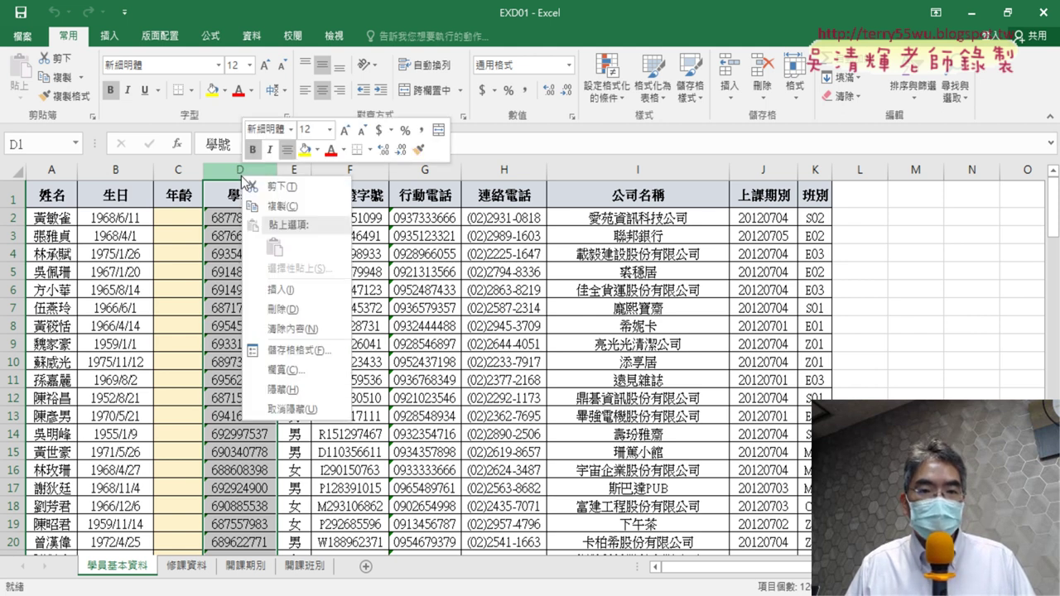
{"action": "left_click", "coordinate": [282, 291]}
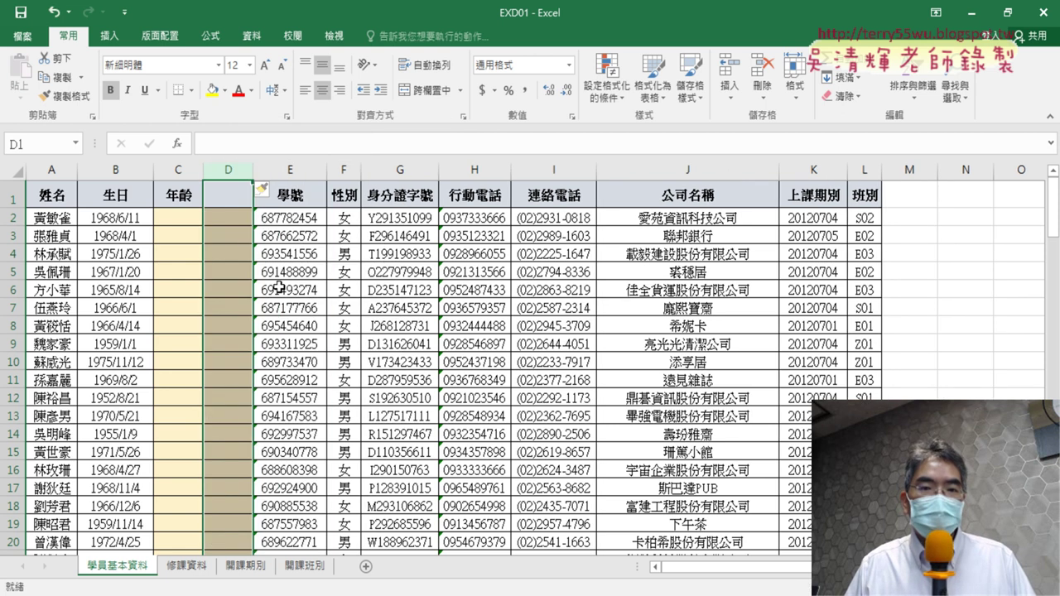
{"action": "key", "text": "ctrl+z"}
Cut the 學號 column and insert it as column A, ahead of 姓名.
{"action": "right_click", "coordinate": [263, 233]}
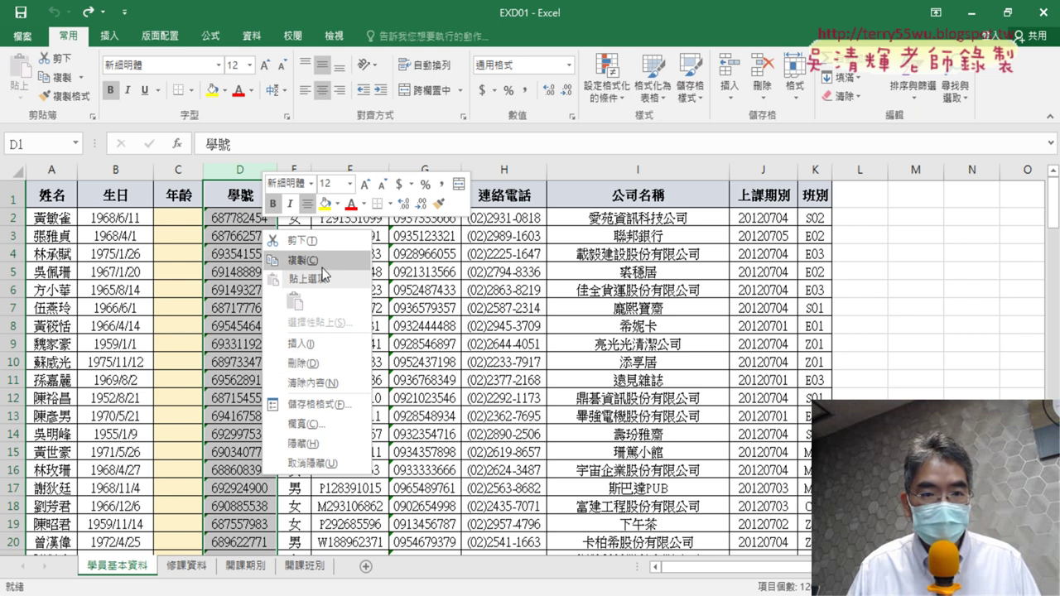
{"action": "left_click", "coordinate": [318, 240]}
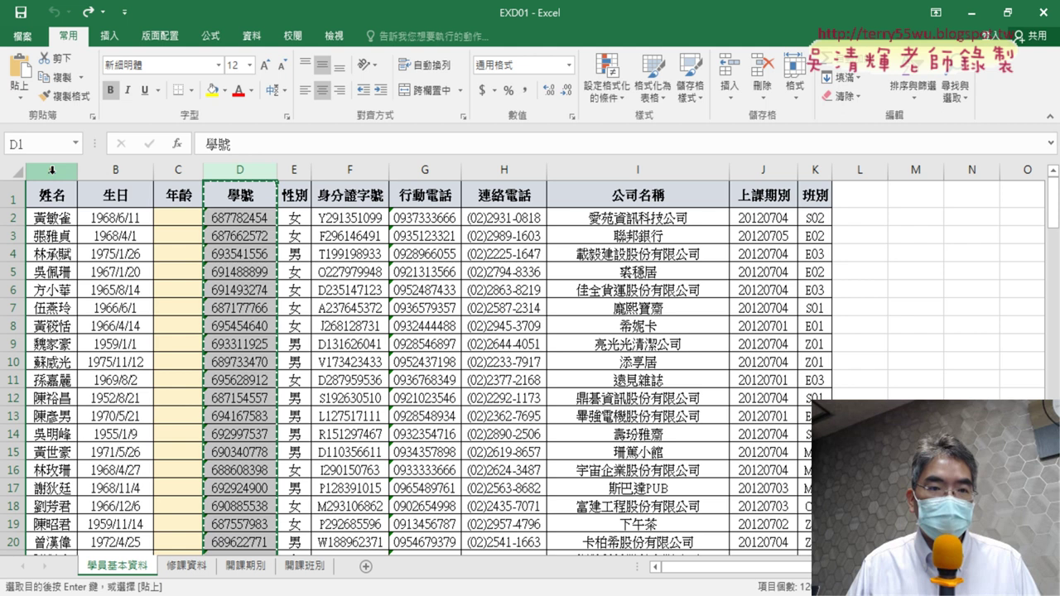
{"action": "left_click", "coordinate": [51, 170]}
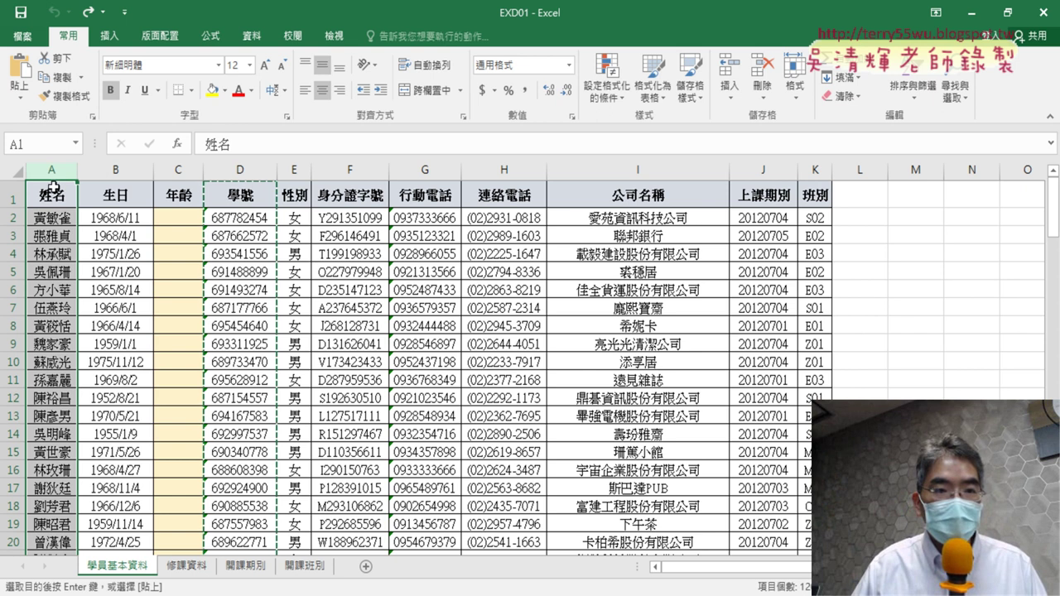
{"action": "right_click", "coordinate": [55, 193]}
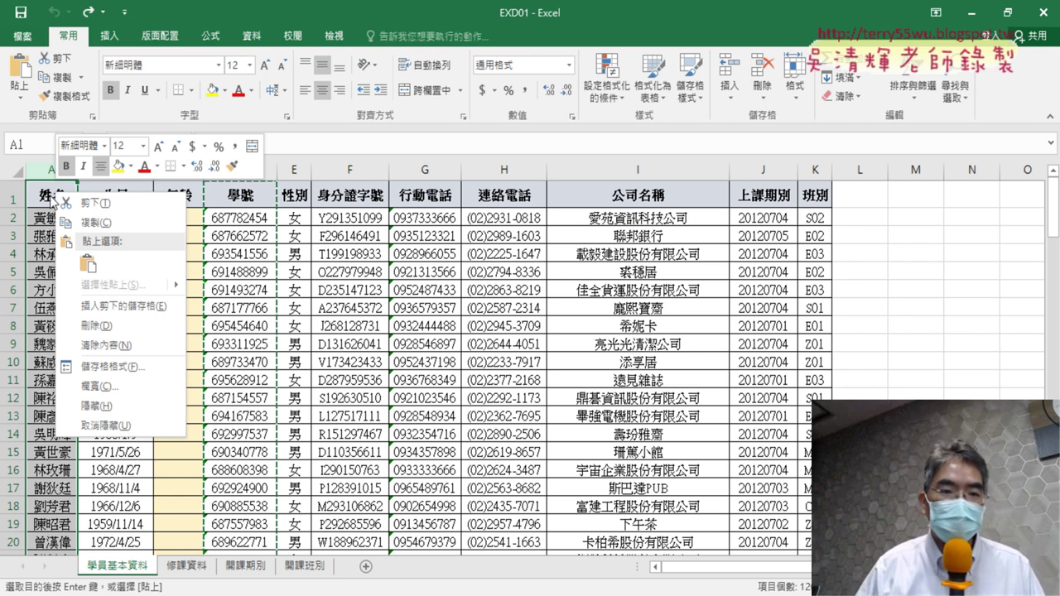
{"action": "left_click", "coordinate": [141, 307]}
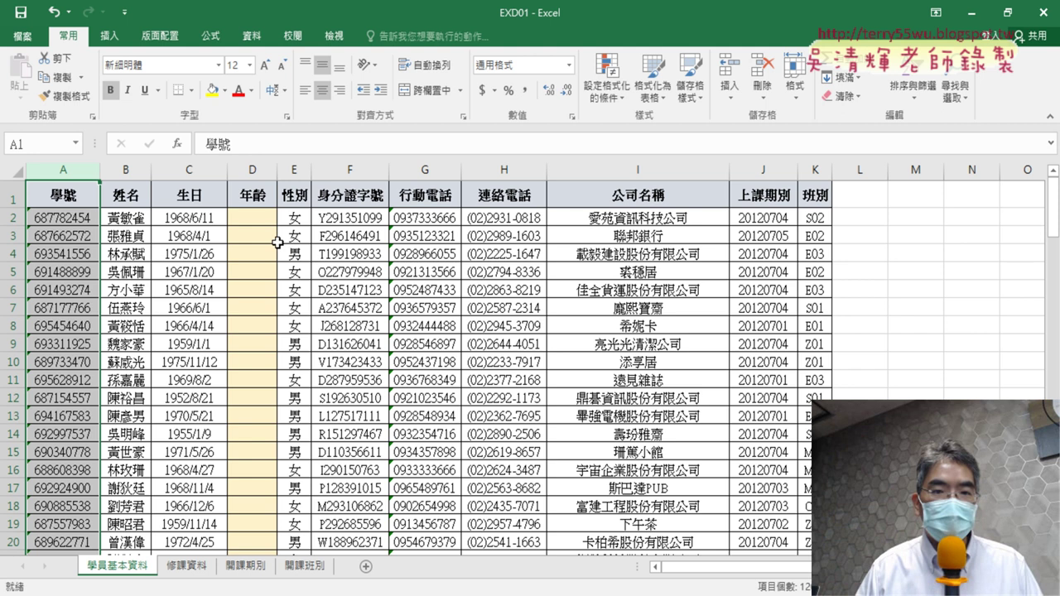
{"action": "left_click", "coordinate": [257, 223]}
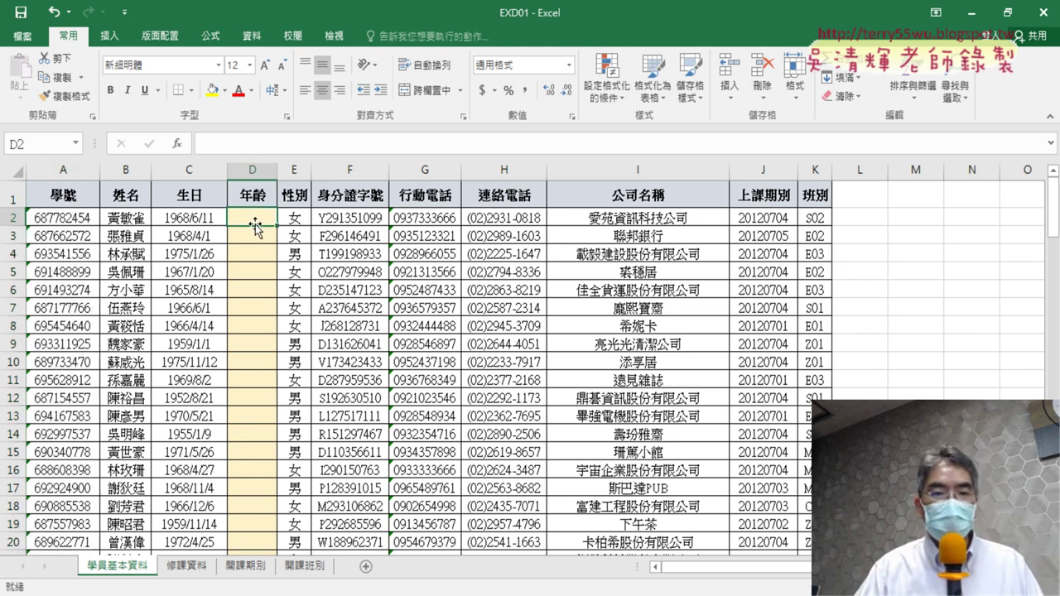
{"action": "left_click", "coordinate": [324, 588]}
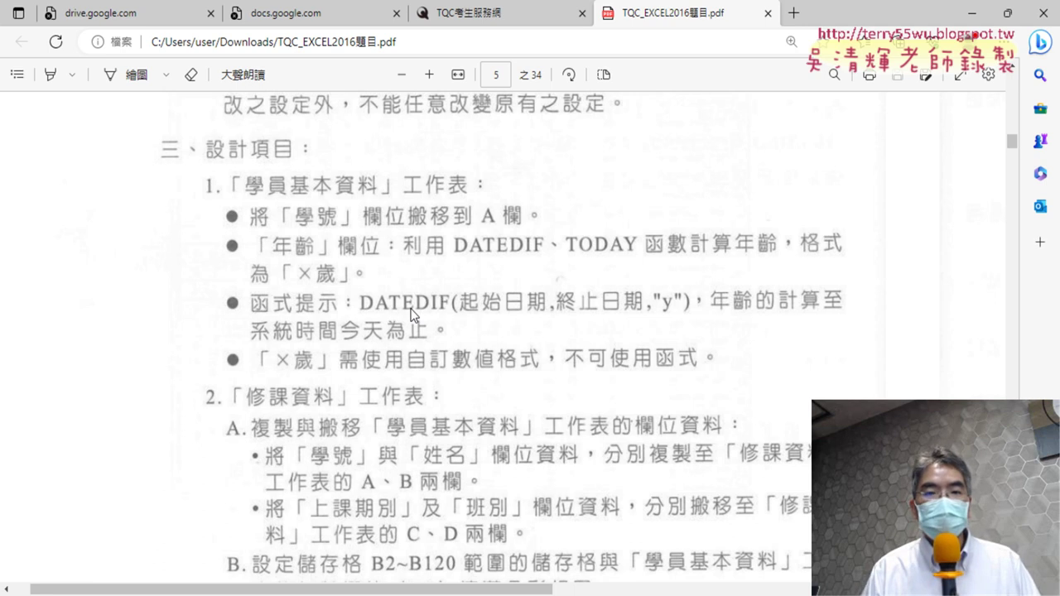
{"action": "left_click", "coordinate": [972, 13]}
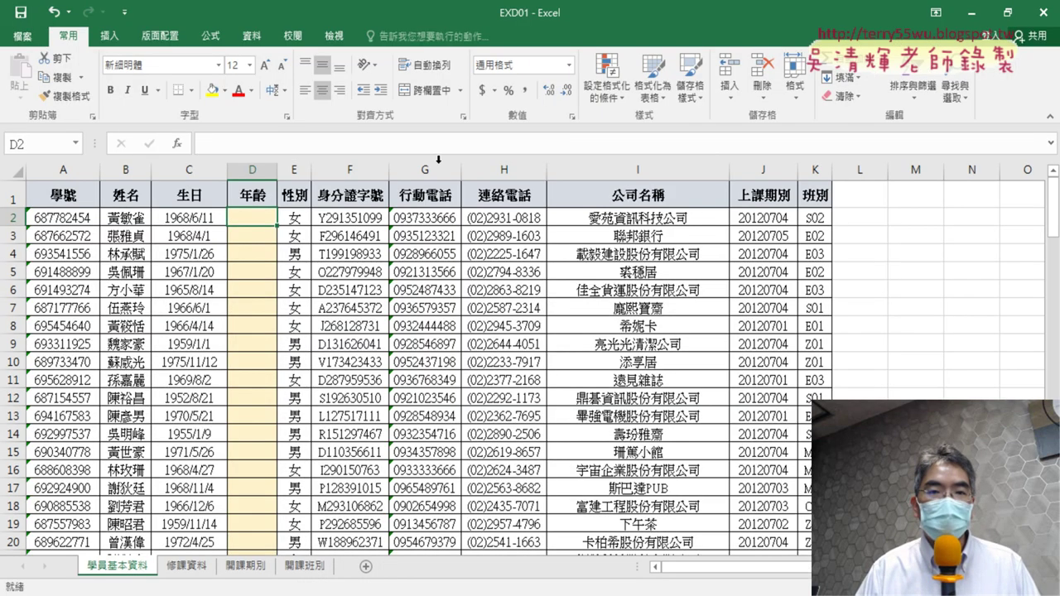
{"action": "left_click", "coordinate": [177, 144]}
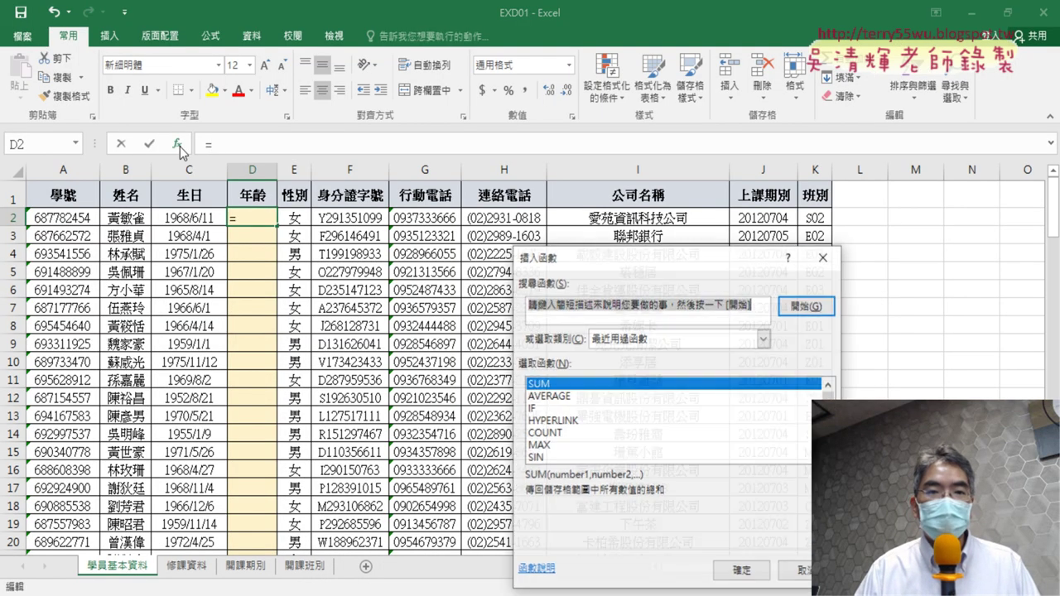
{"action": "left_click_drag", "start_coordinate": [547, 256], "coordinate": [311, 71]}
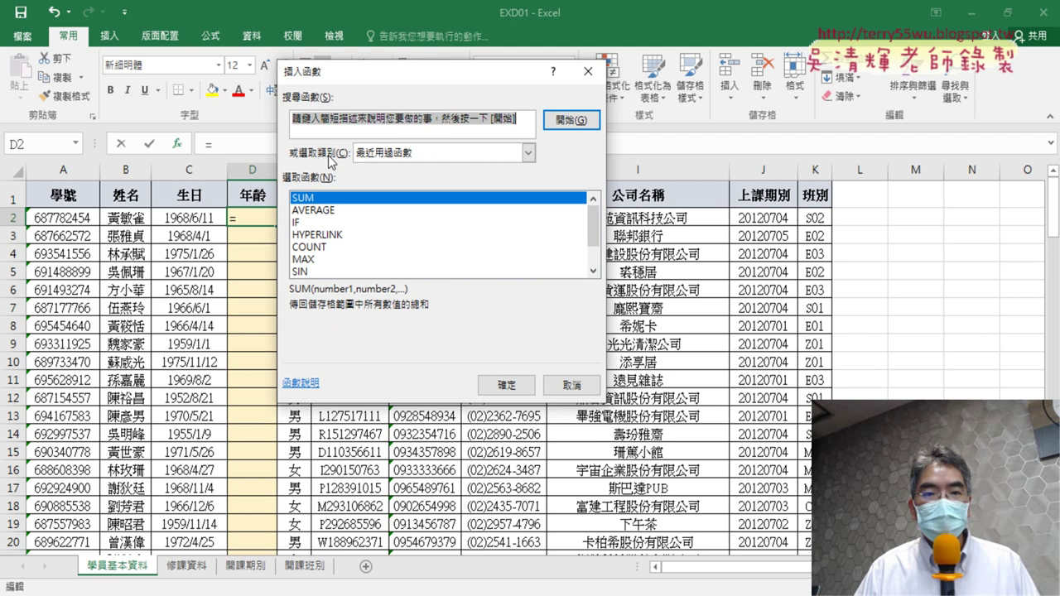
{"action": "left_click", "coordinate": [408, 159]}
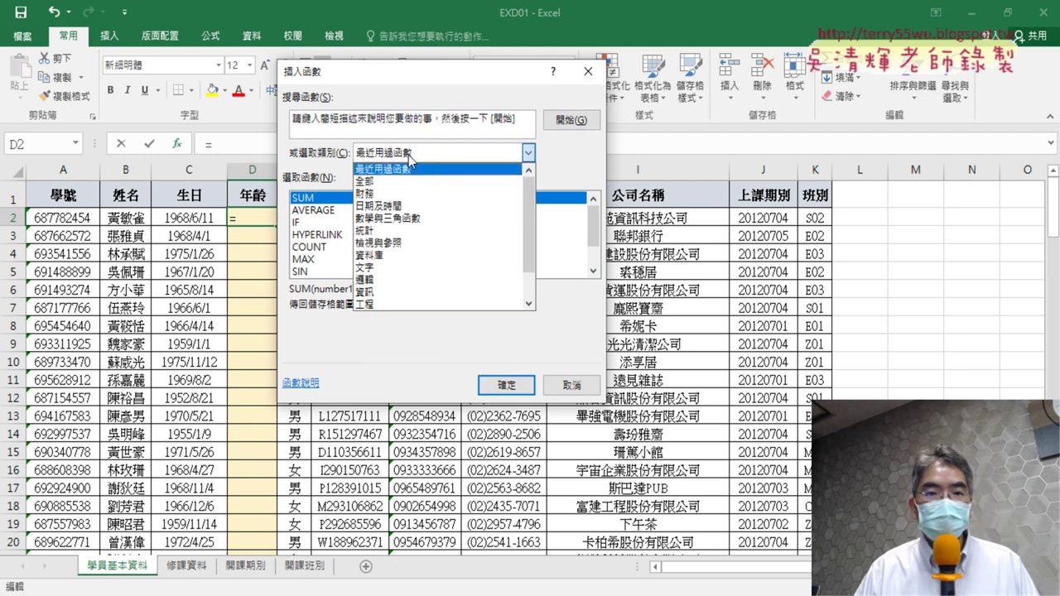
{"action": "left_click", "coordinate": [412, 206]}
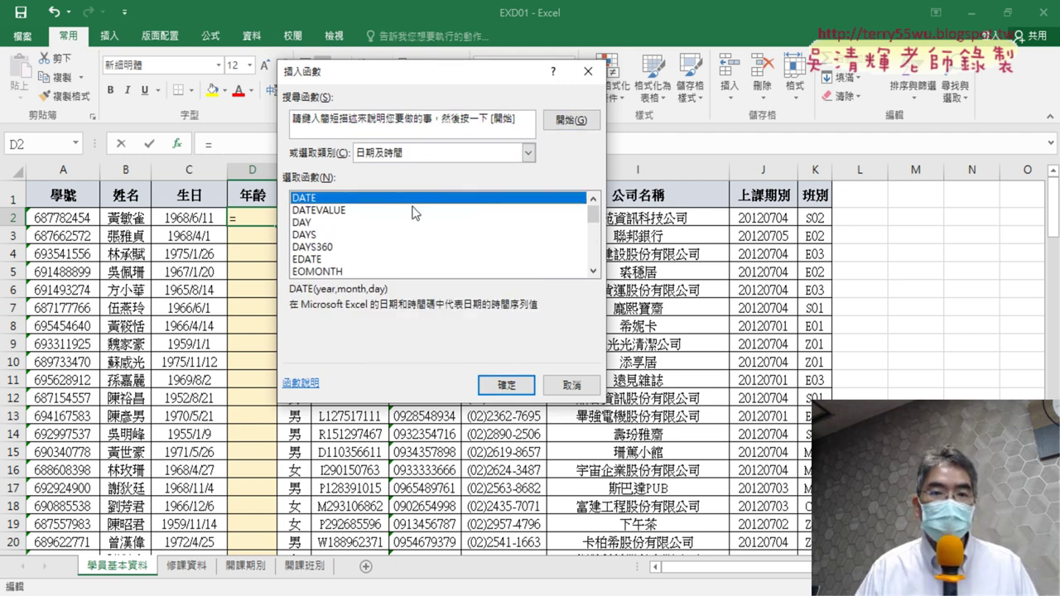
{"action": "scroll", "coordinate": [392, 253], "scroll_direction": "down", "scroll_amount": 2}
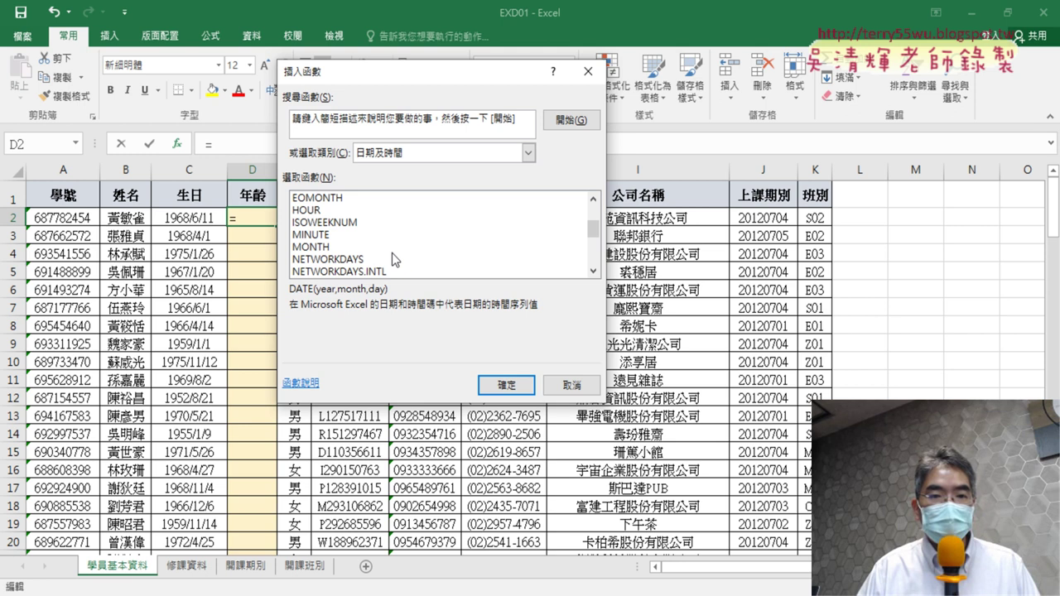
{"action": "scroll", "coordinate": [392, 251], "scroll_direction": "up", "scroll_amount": 2}
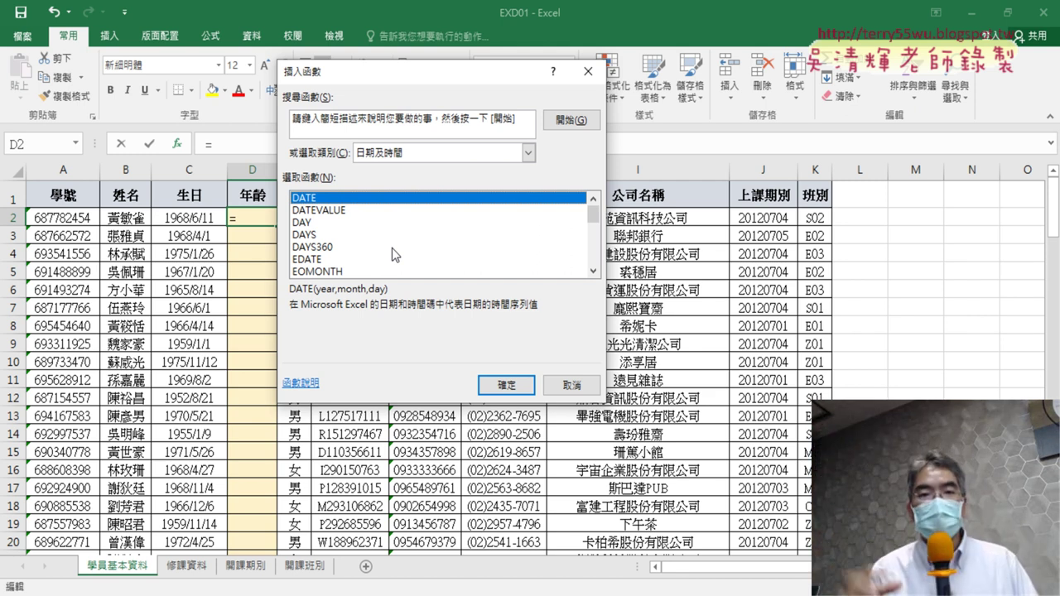
{"action": "left_click", "coordinate": [569, 385]}
{"action": "left_click", "coordinate": [236, 142]}
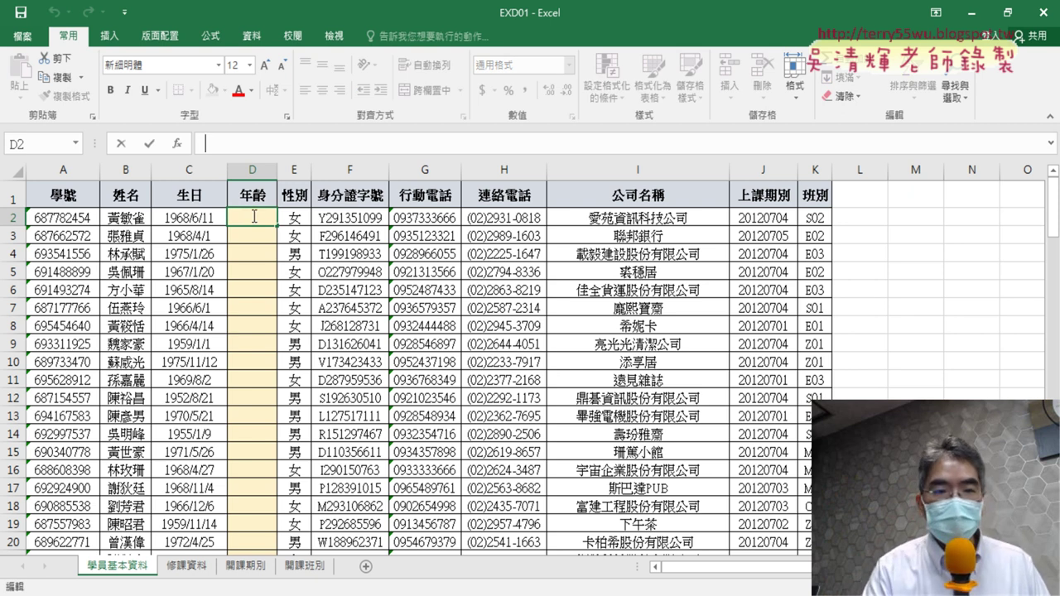
Enter =DATEDIF(C2,TODAY(),"Y") in D2 so the age shows 55.
{"action": "type", "text": "ㄦ"}
{"action": "key", "text": "BackSpace"}
{"action": "type", "text": "="}
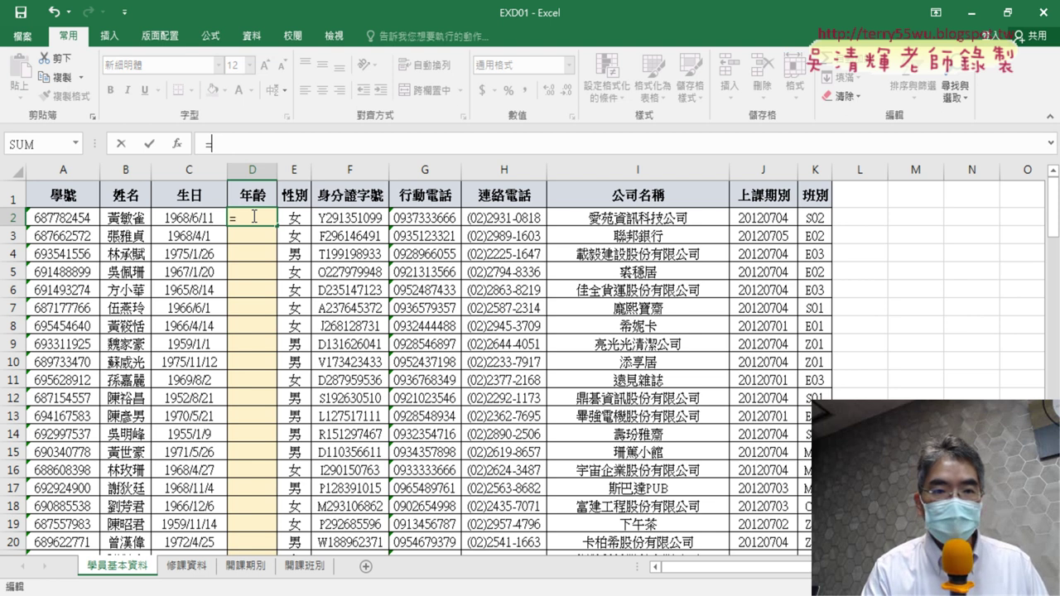
{"action": "type", "text": "da"}
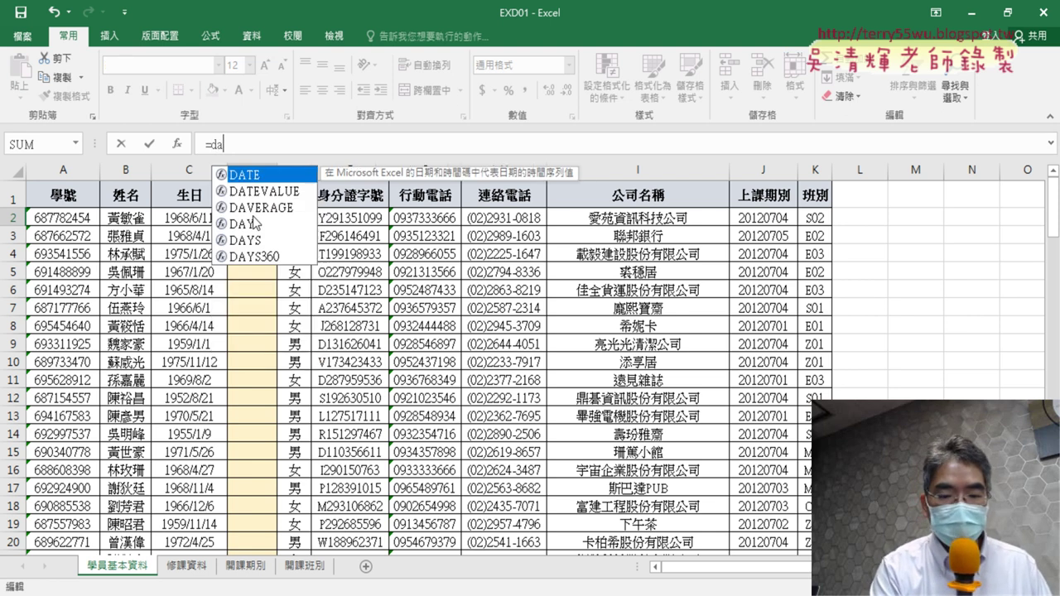
{"action": "type", "text": "tedif"}
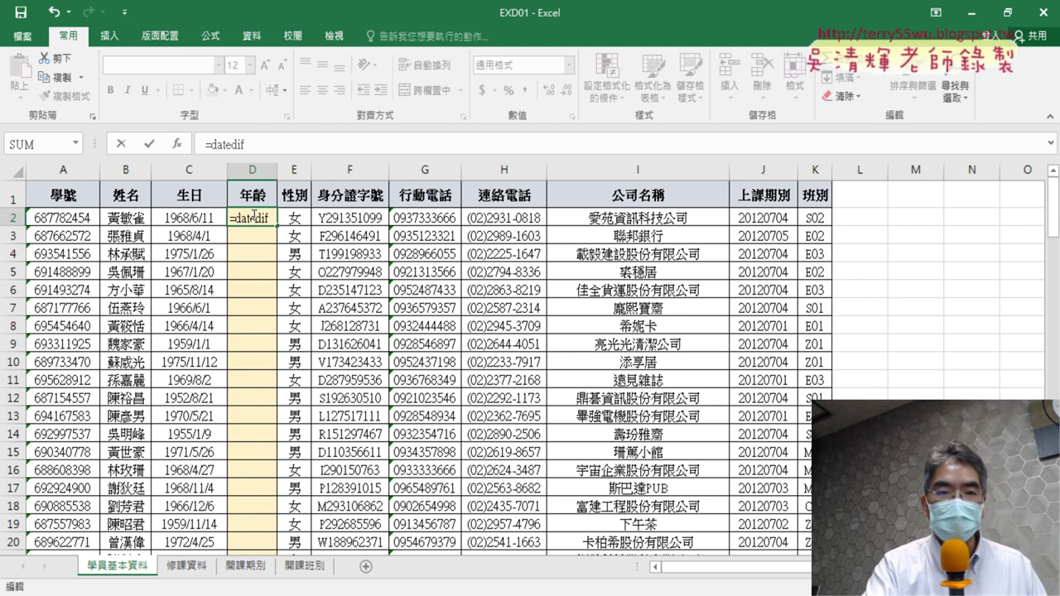
{"action": "type", "text": "("}
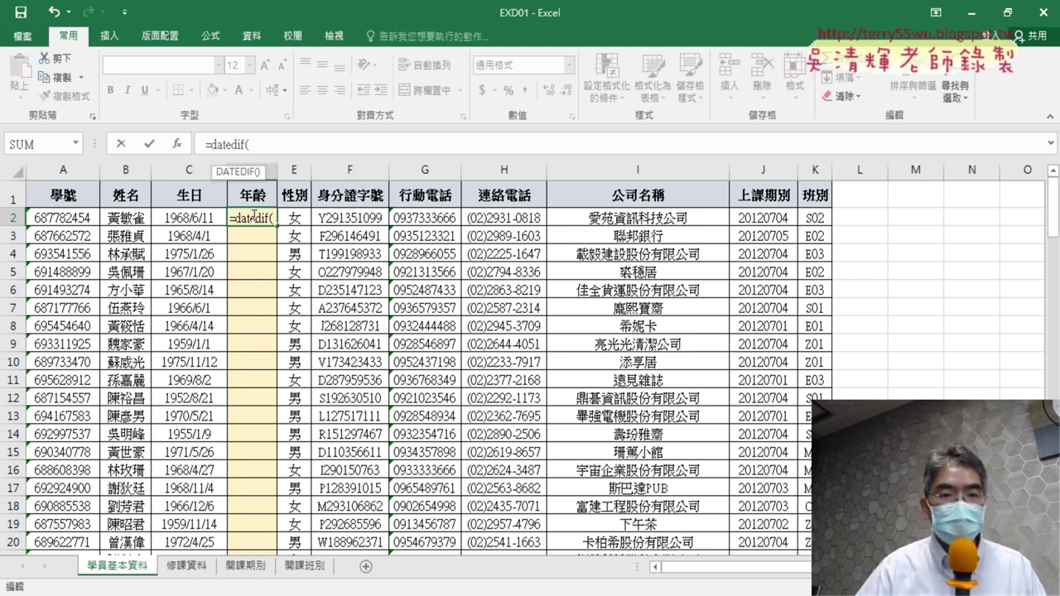
{"action": "left_click", "coordinate": [192, 219]}
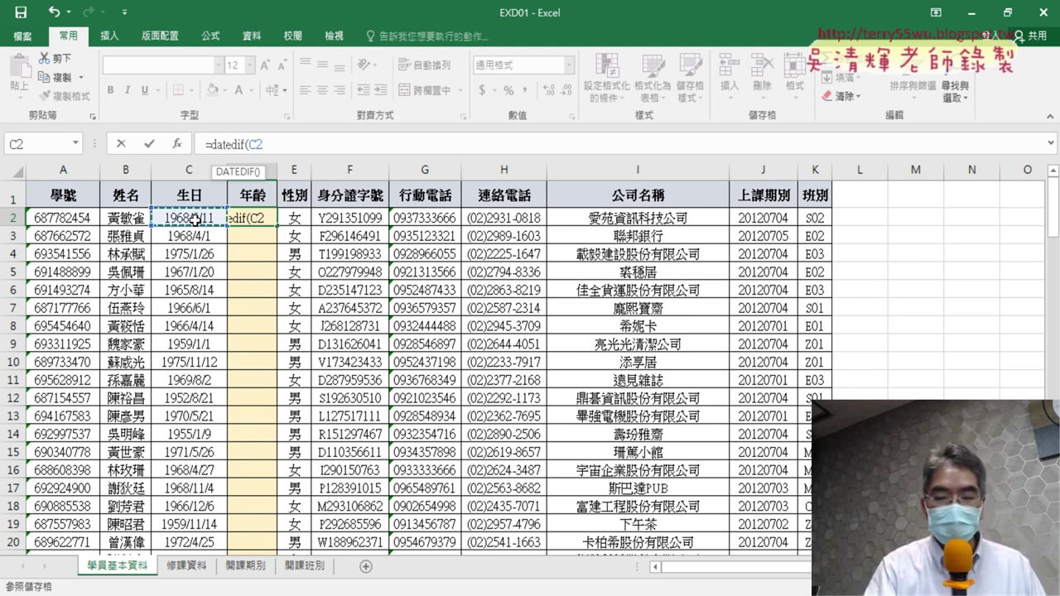
{"action": "type", "text": ","}
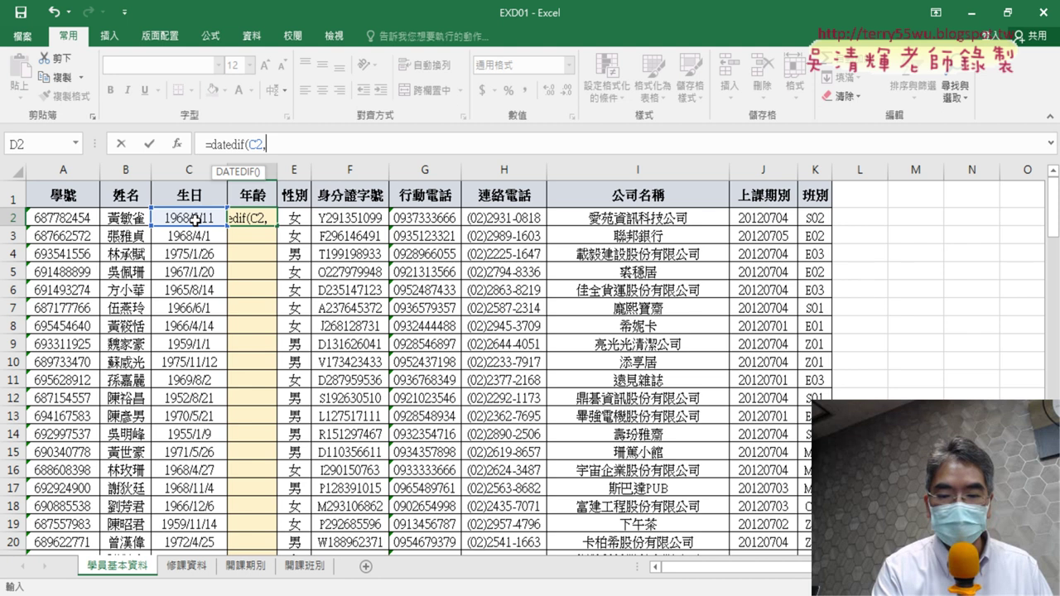
{"action": "type", "text": "to"}
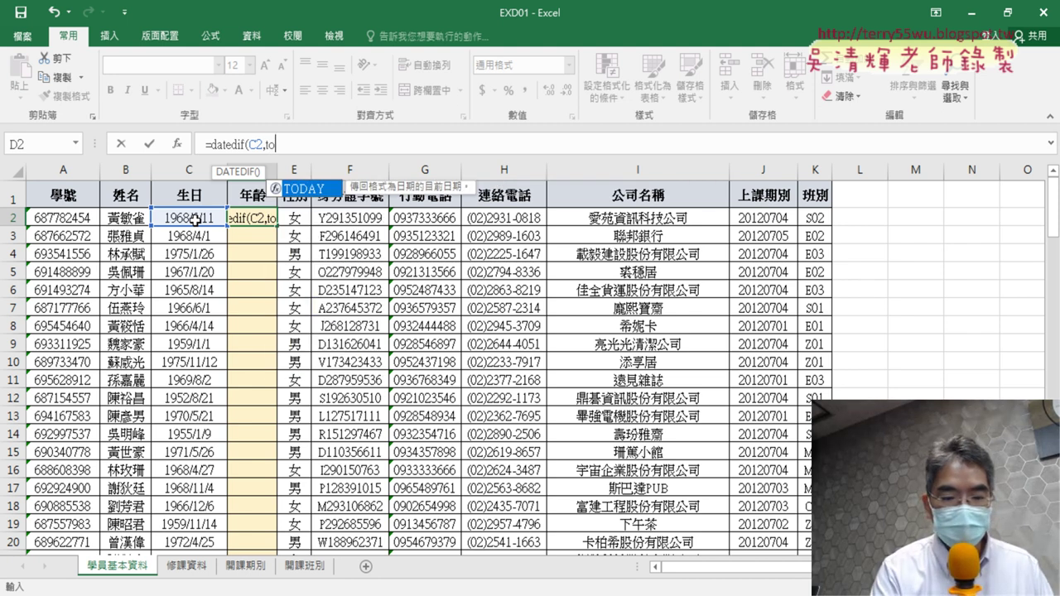
{"action": "type", "text": "day"}
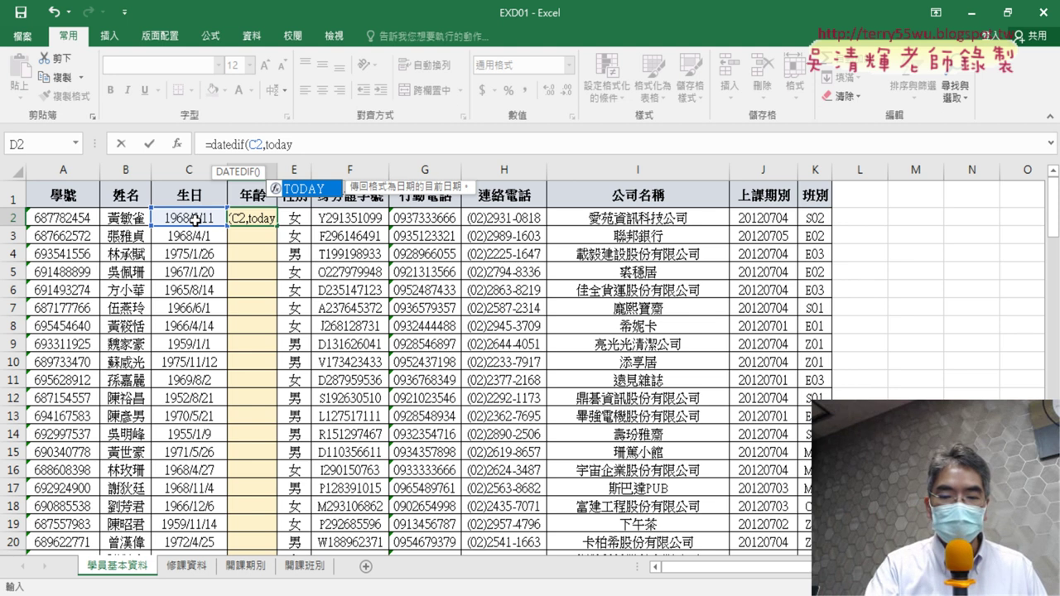
{"action": "type", "text": "(),"}
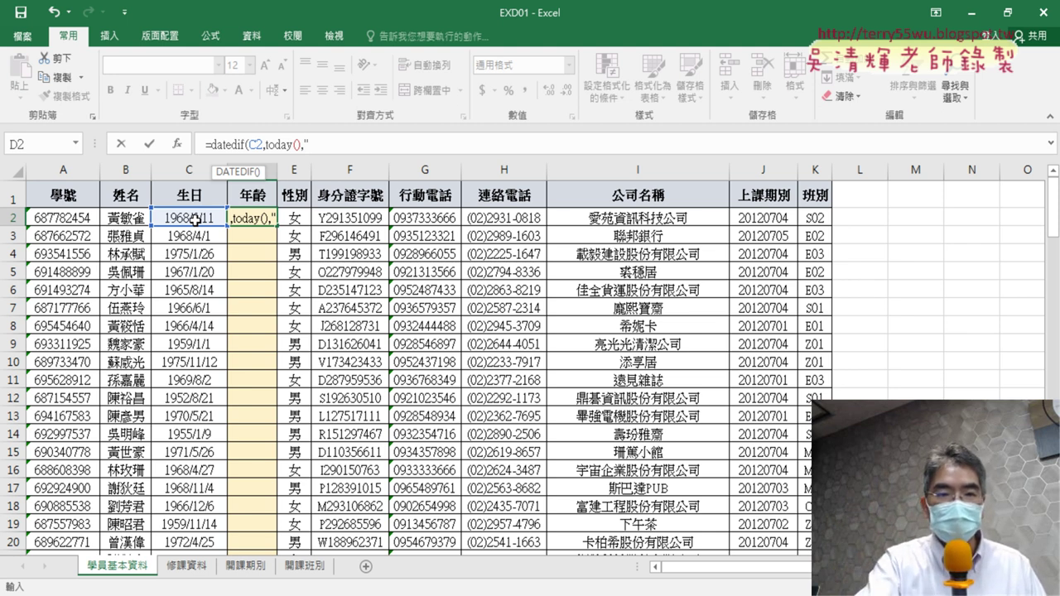
{"action": "type", "text": "Y"}
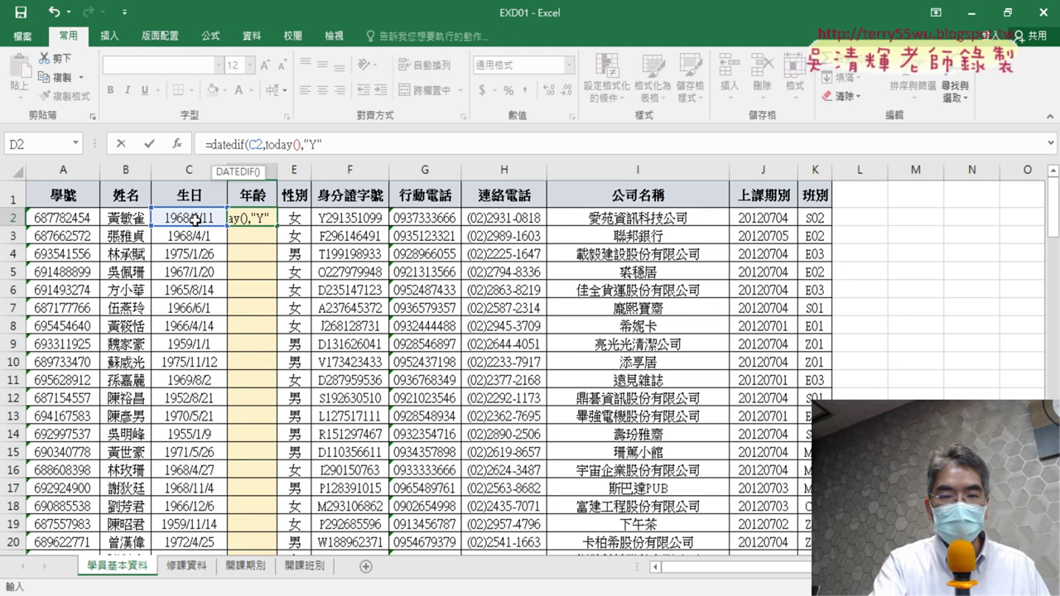
{"action": "type", "text": ")"}
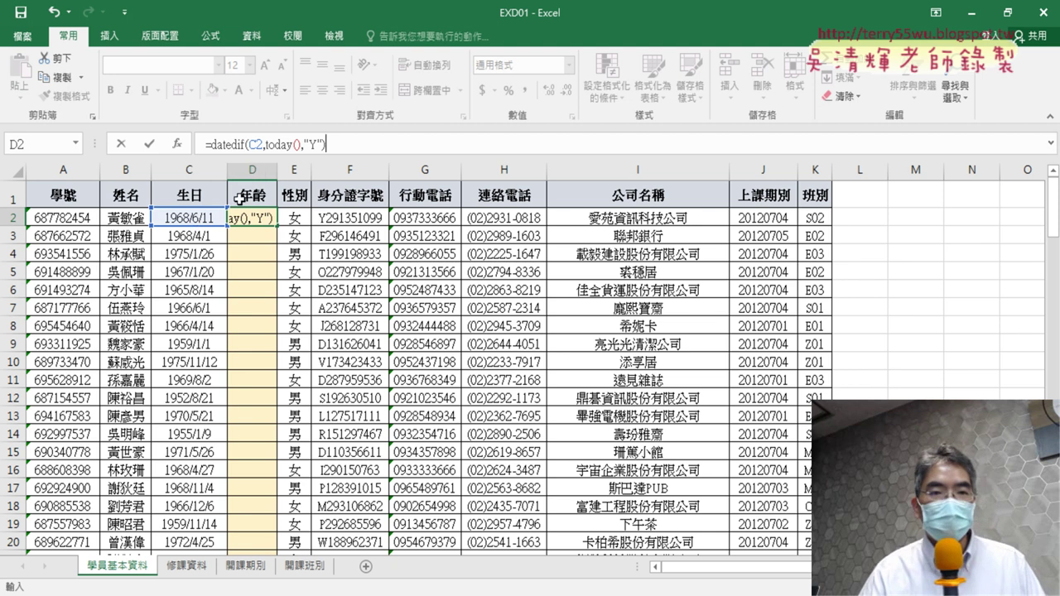
{"action": "left_click", "coordinate": [151, 146]}
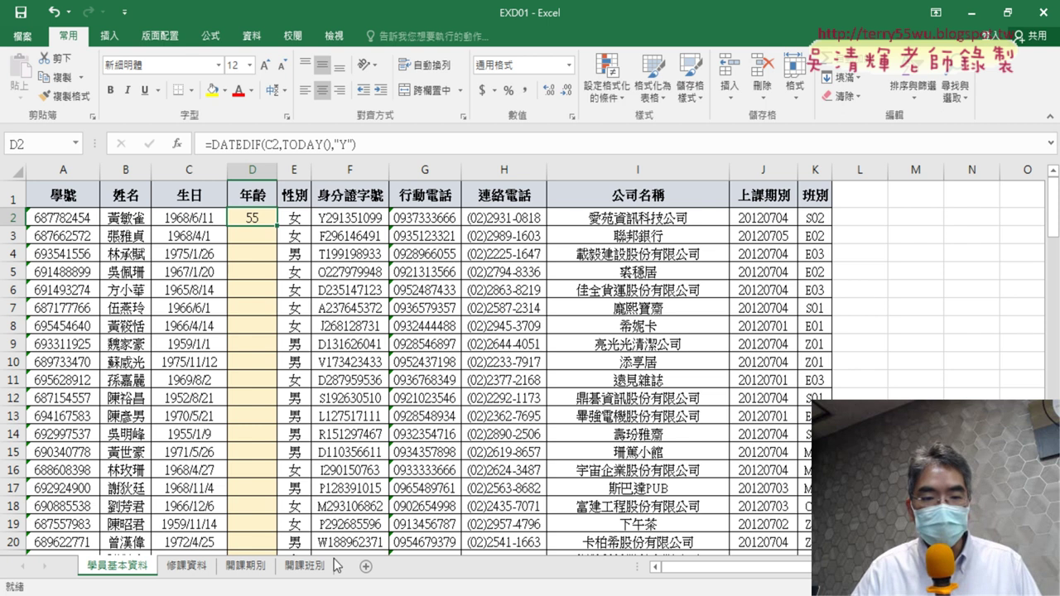
Check the exam PDF's 年齡 requirement and return to the workbook.
{"action": "left_click", "coordinate": [290, 505]}
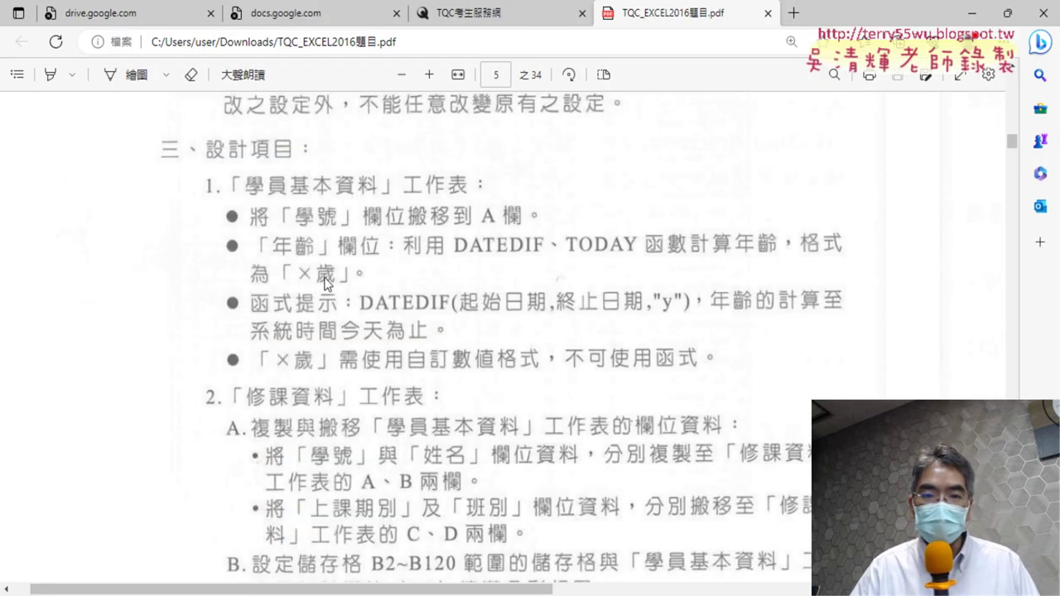
{"action": "left_click", "coordinate": [971, 13]}
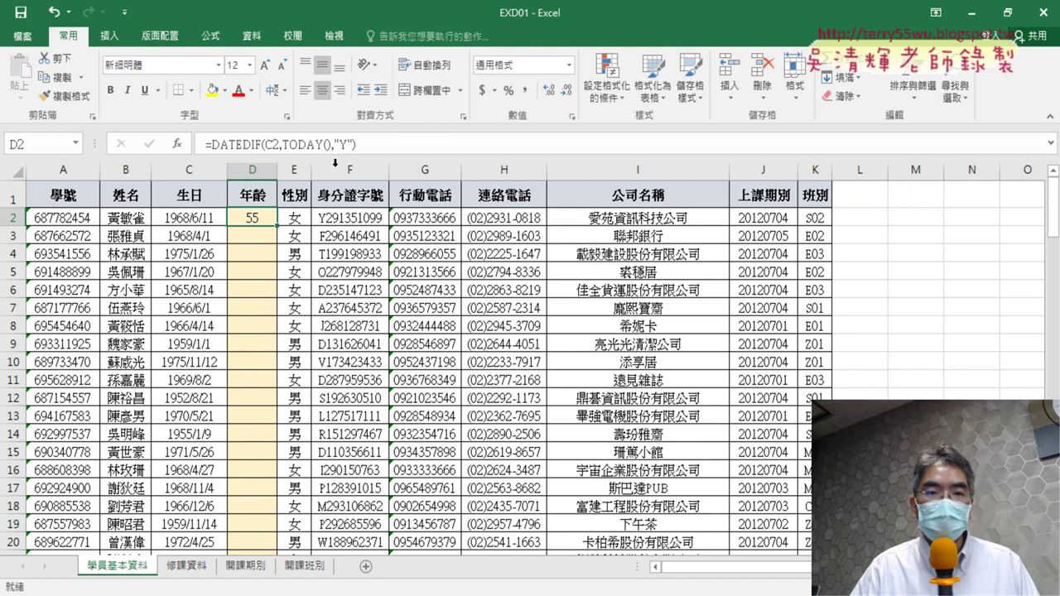
{"action": "key", "text": "alt+Tab"}
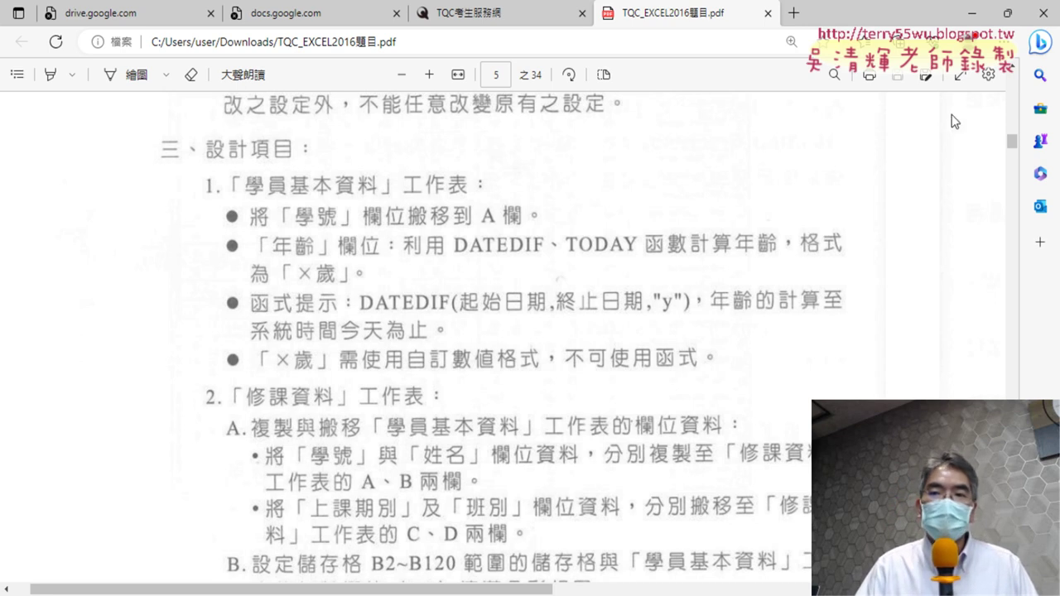
{"action": "left_click", "coordinate": [972, 13]}
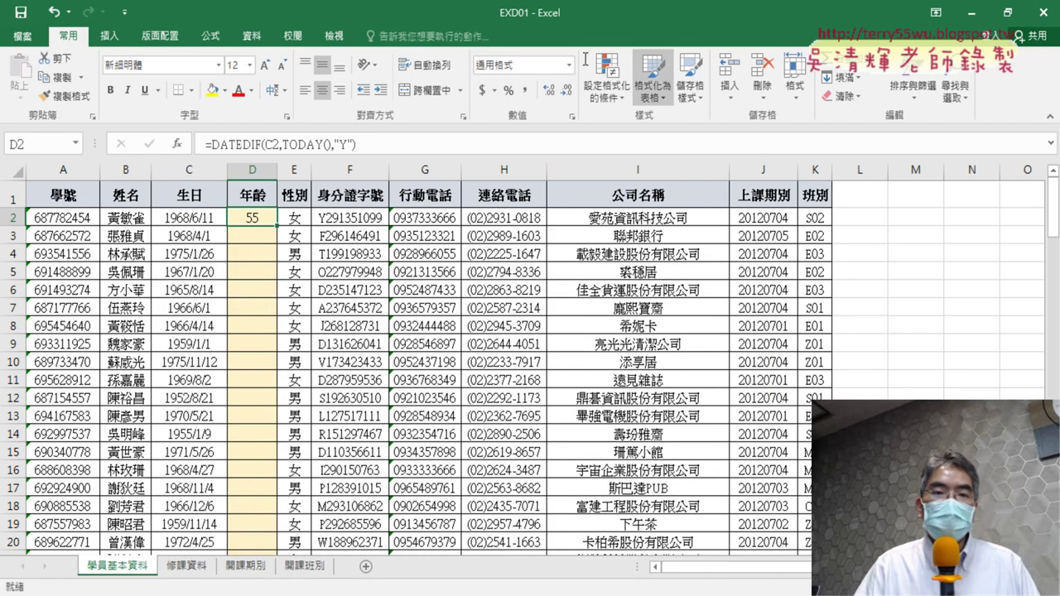
Append &"歲" to D2's age formula and fill it down the 年齡 column.
{"action": "left_click", "coordinate": [395, 145]}
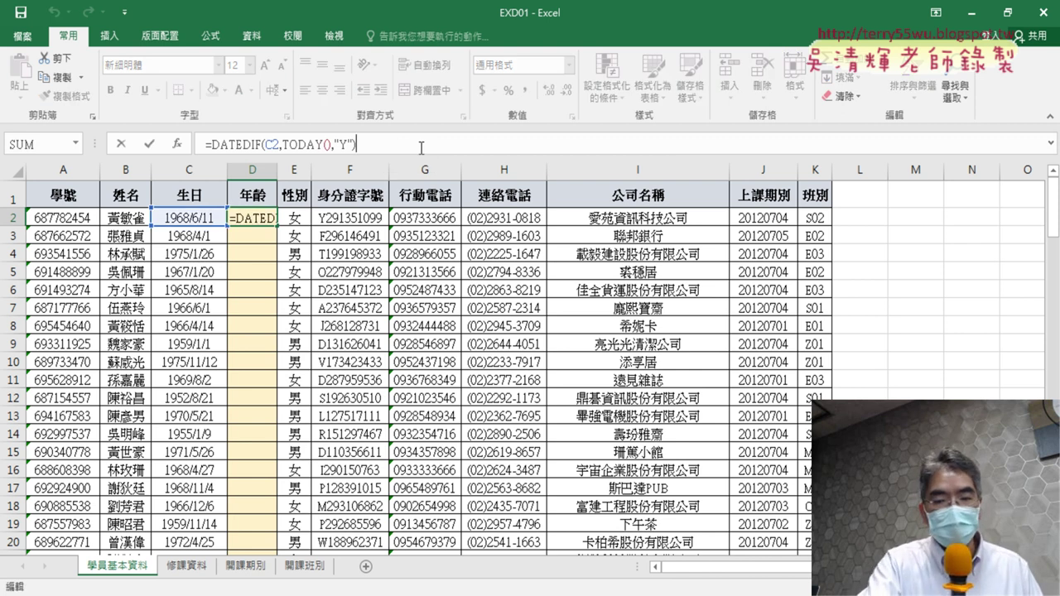
{"action": "type", "text": "&\""}
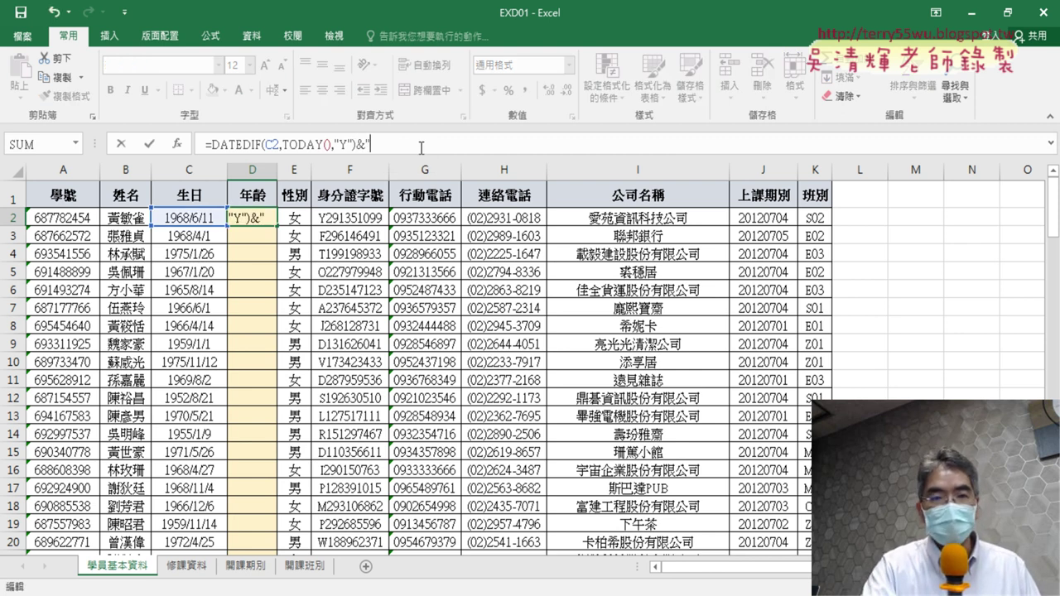
{"action": "type", "text": "ㄙㄨ"}
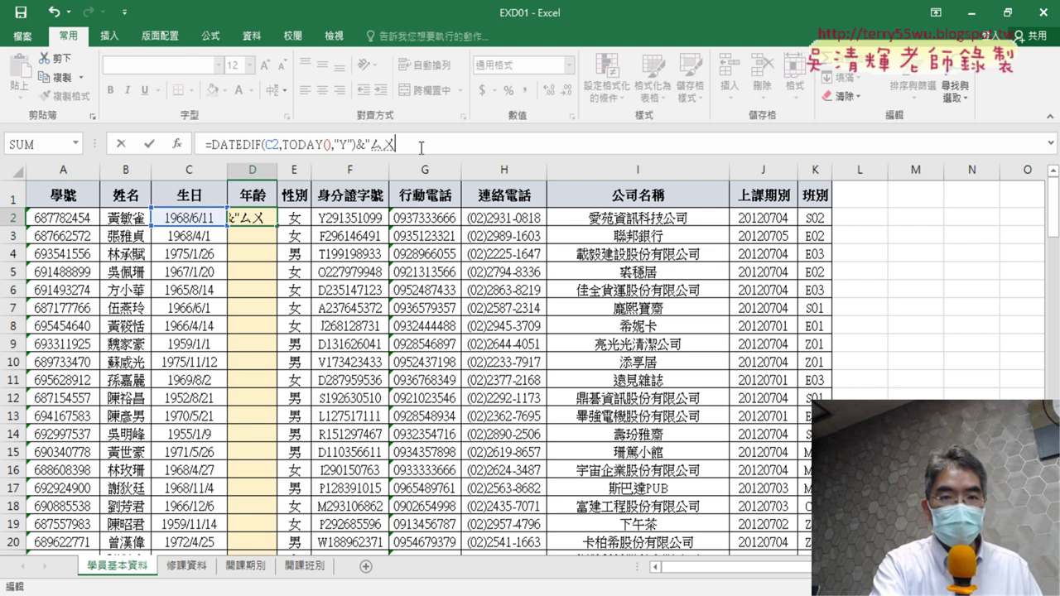
{"action": "type", "text": "ㄟ4"}
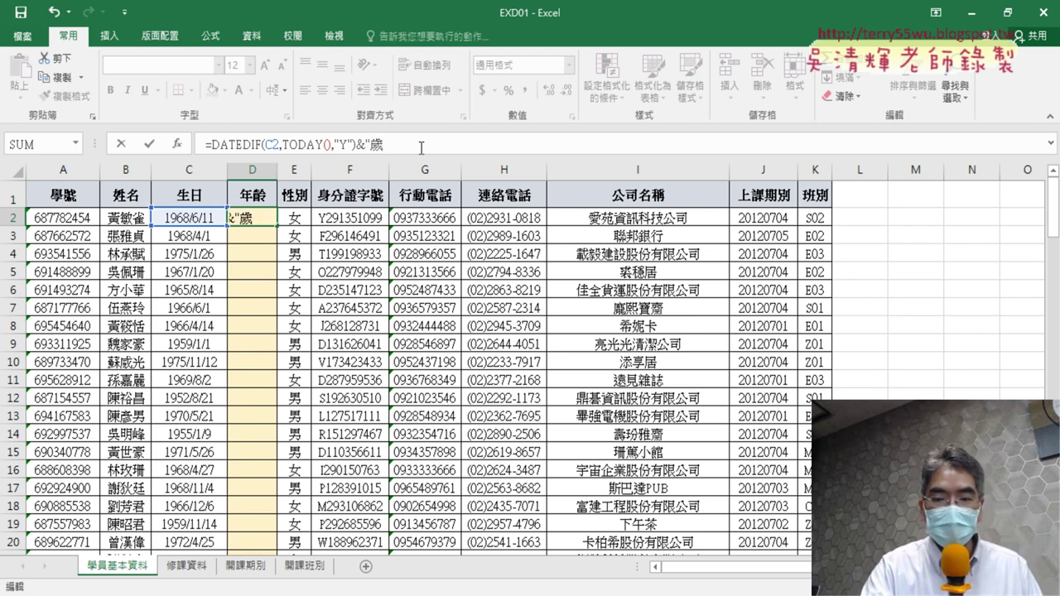
{"action": "type", "text": "\""}
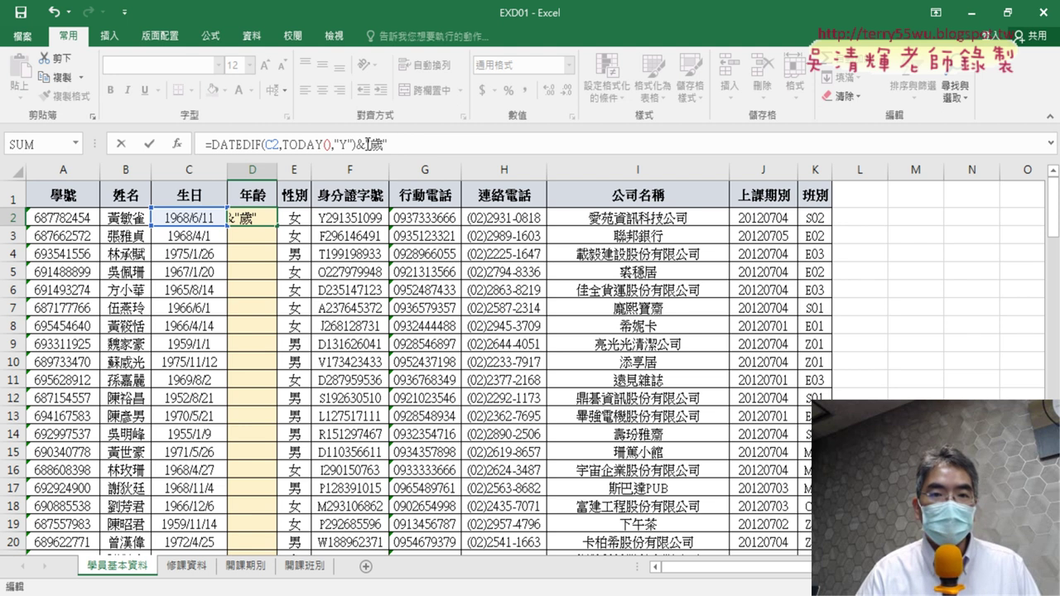
{"action": "left_click", "coordinate": [150, 145]}
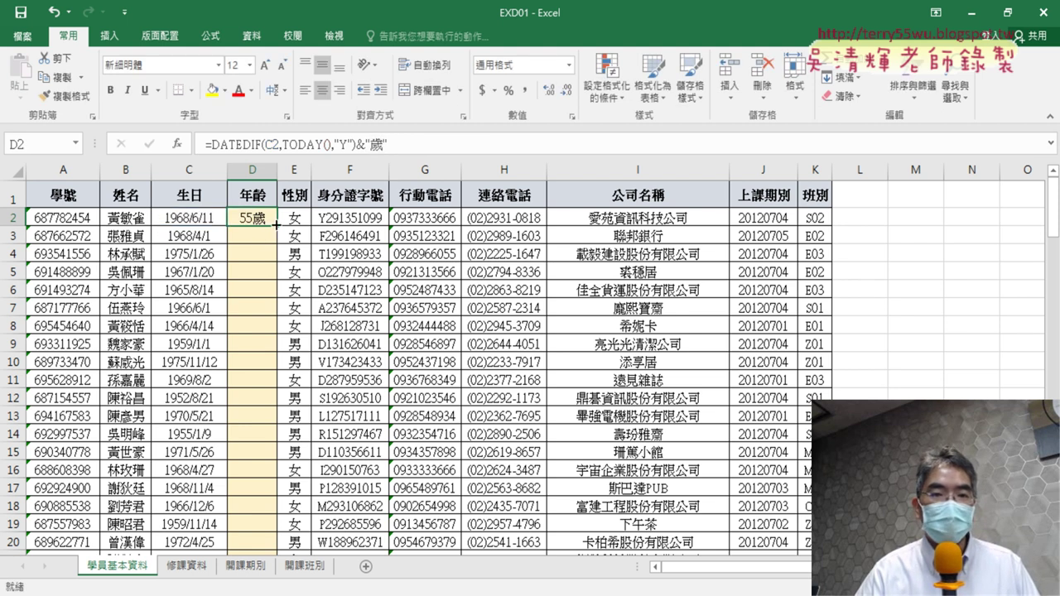
{"action": "double_click", "coordinate": [276, 224]}
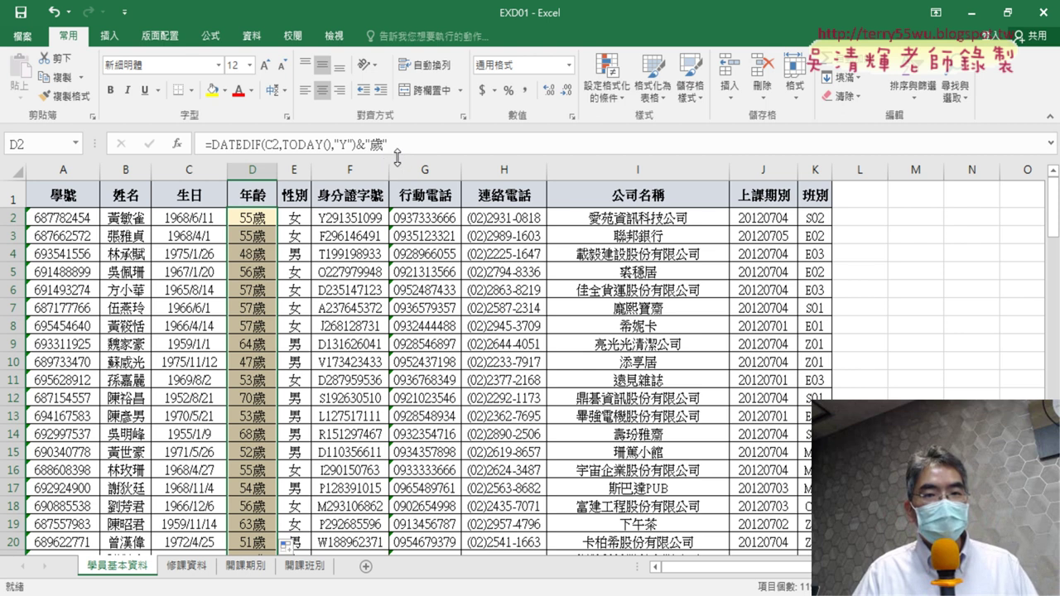
{"action": "left_click_drag", "start_coordinate": [360, 141], "coordinate": [389, 141]}
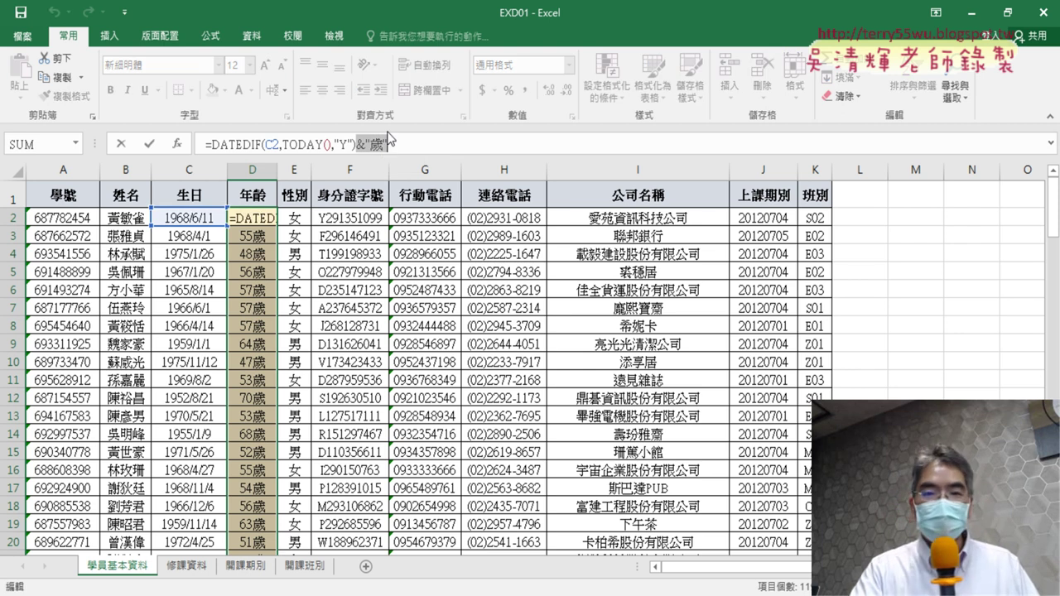
Remove &"歲" from D2's formula, fill it down, then undo the column fills.
{"action": "key", "text": "Delete"}
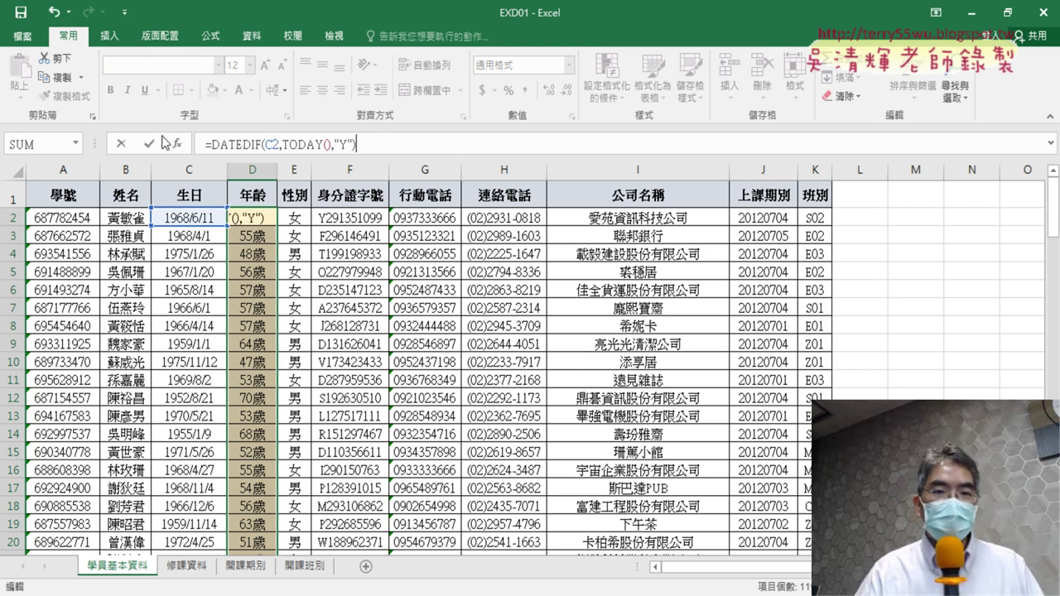
{"action": "key", "text": "Return"}
{"action": "left_click", "coordinate": [261, 214]}
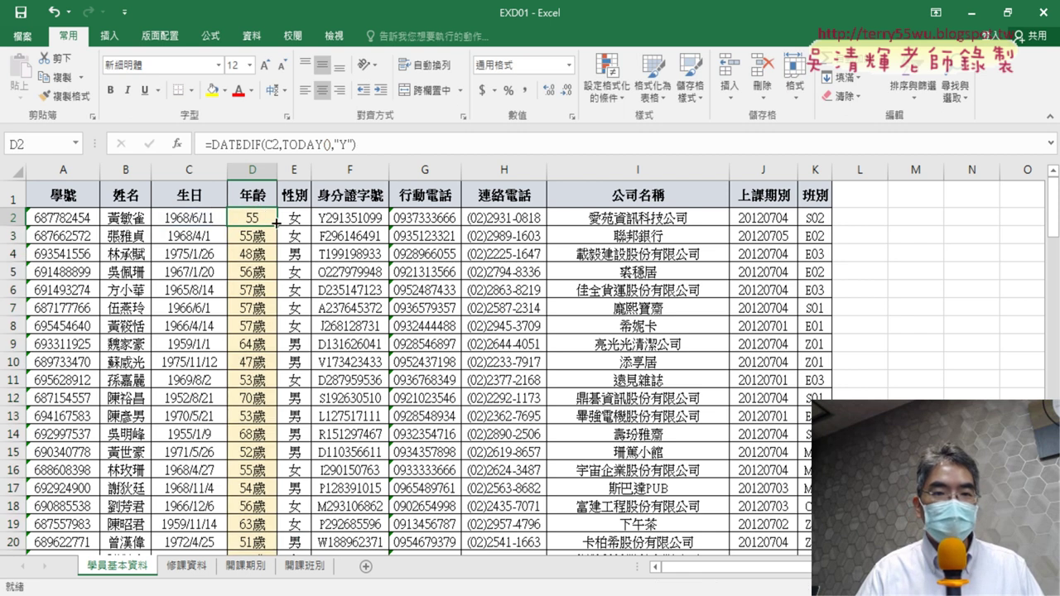
{"action": "double_click", "coordinate": [278, 224]}
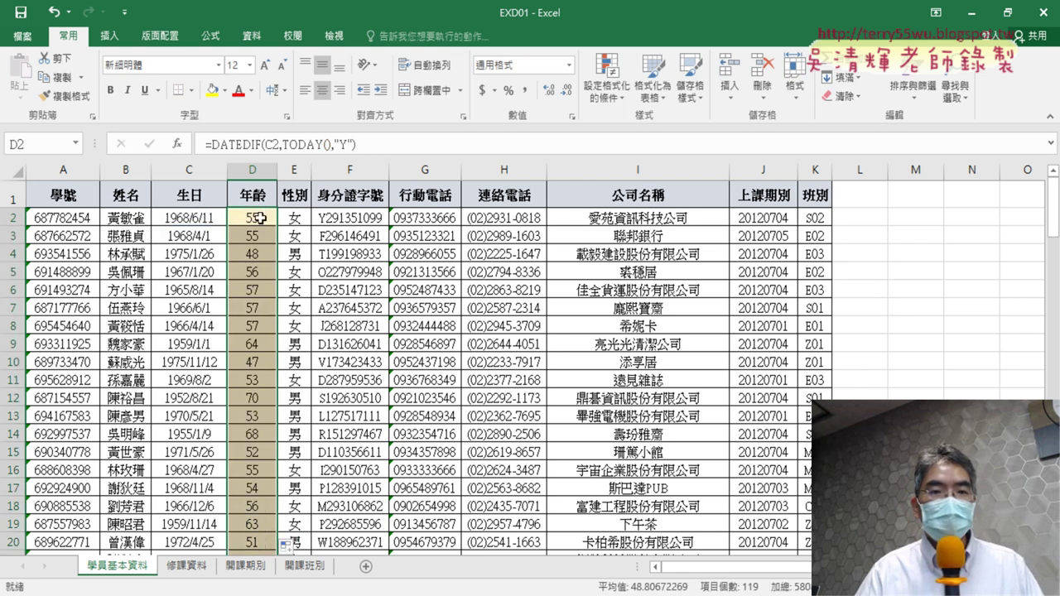
{"action": "left_click", "coordinate": [259, 216]}
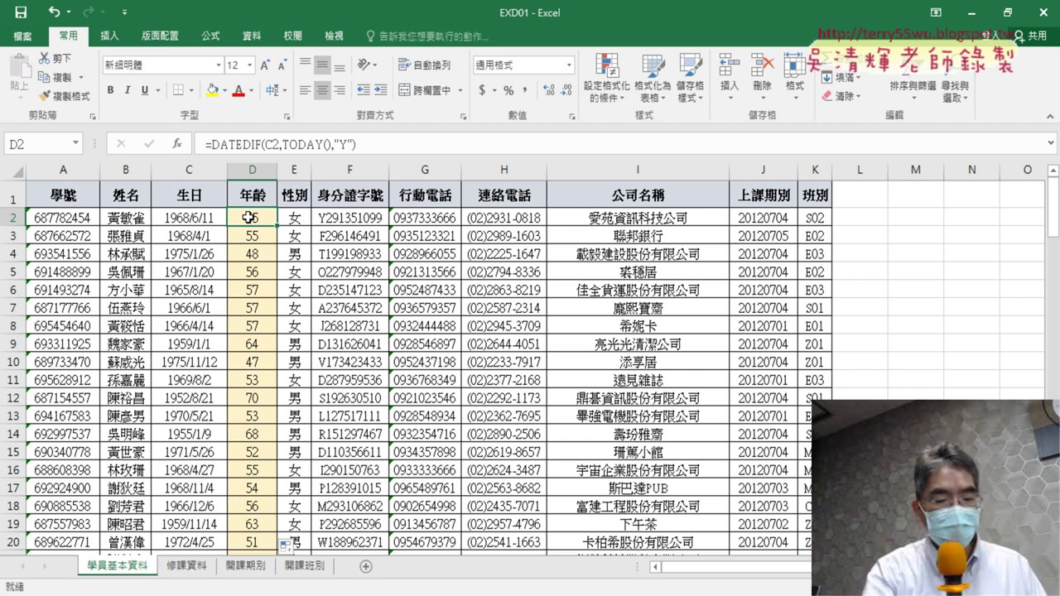
{"action": "key", "text": "ctrl+z"}
{"action": "key", "text": "ctrl+z"}
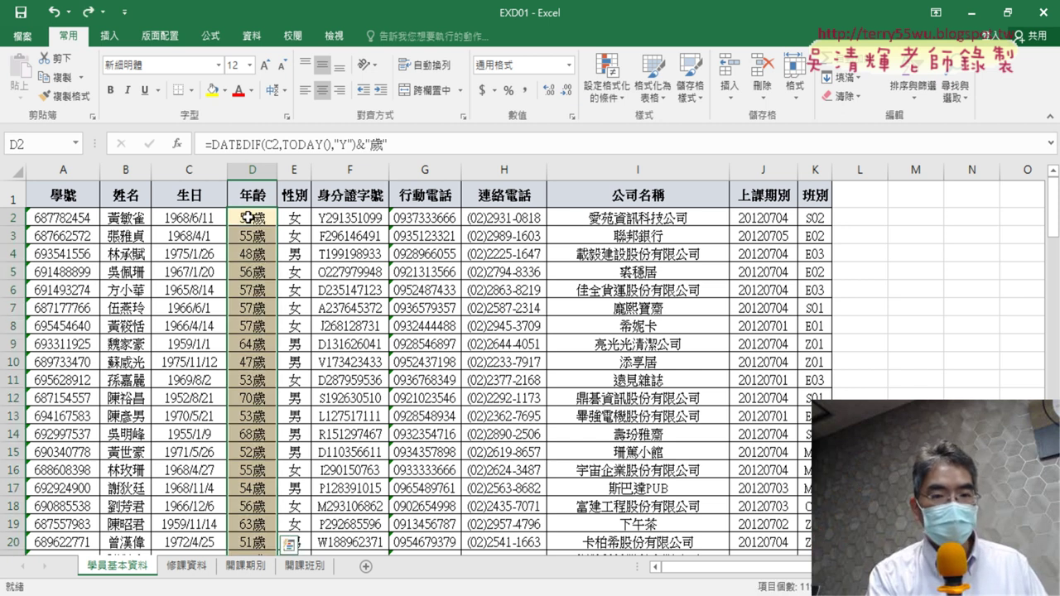
{"action": "key", "text": "ctrl+z"}
{"action": "key", "text": "ctrl+z"}
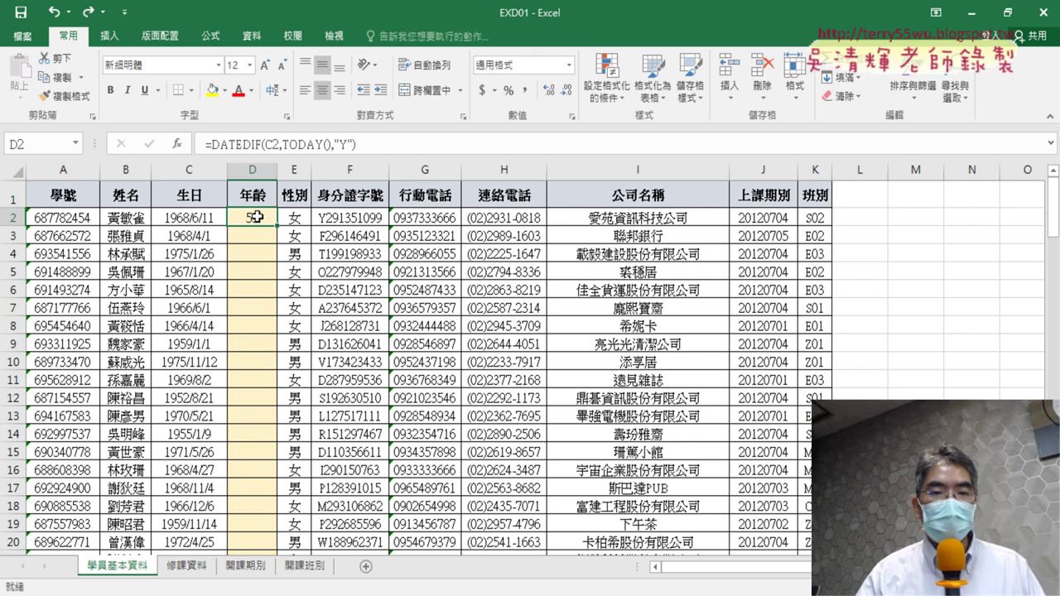
Open Format Cells (儲存格格式) for D2 on the 自訂 (Custom) category.
{"action": "right_click", "coordinate": [256, 217]}
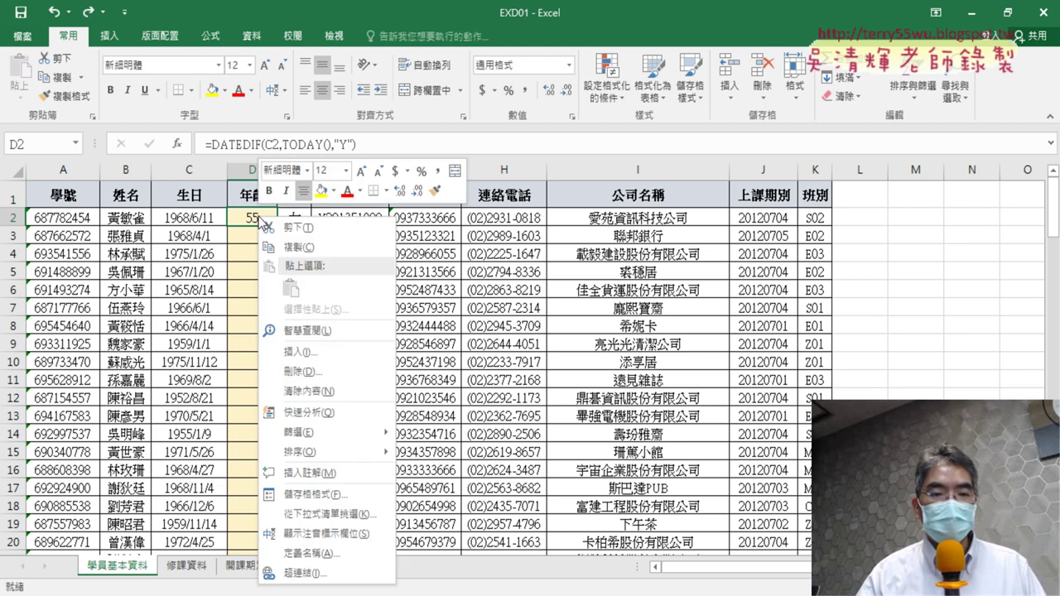
{"action": "left_click", "coordinate": [343, 495]}
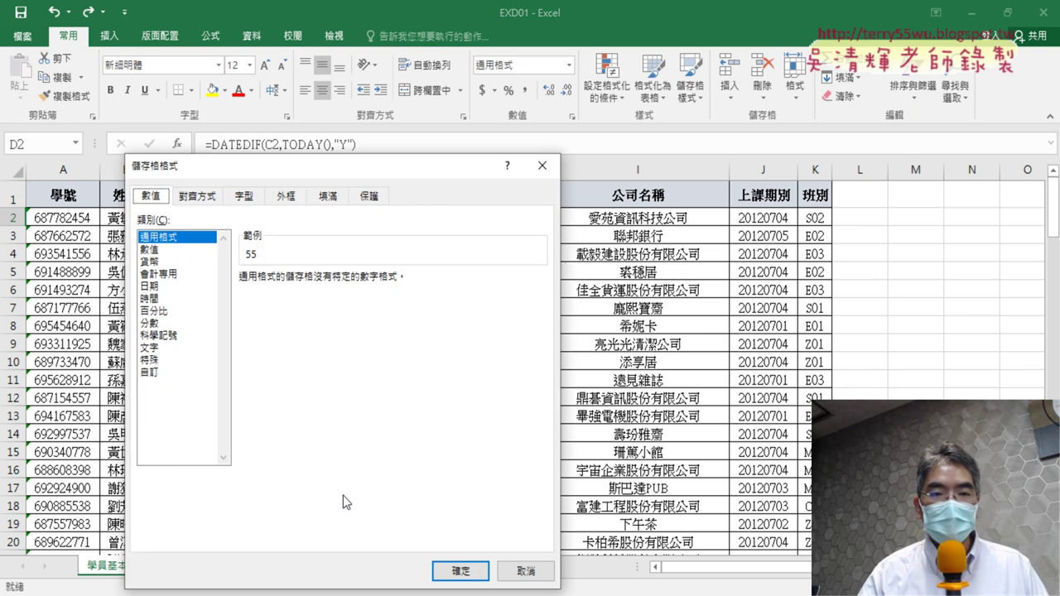
{"action": "left_click_drag", "start_coordinate": [380, 169], "coordinate": [617, 107]}
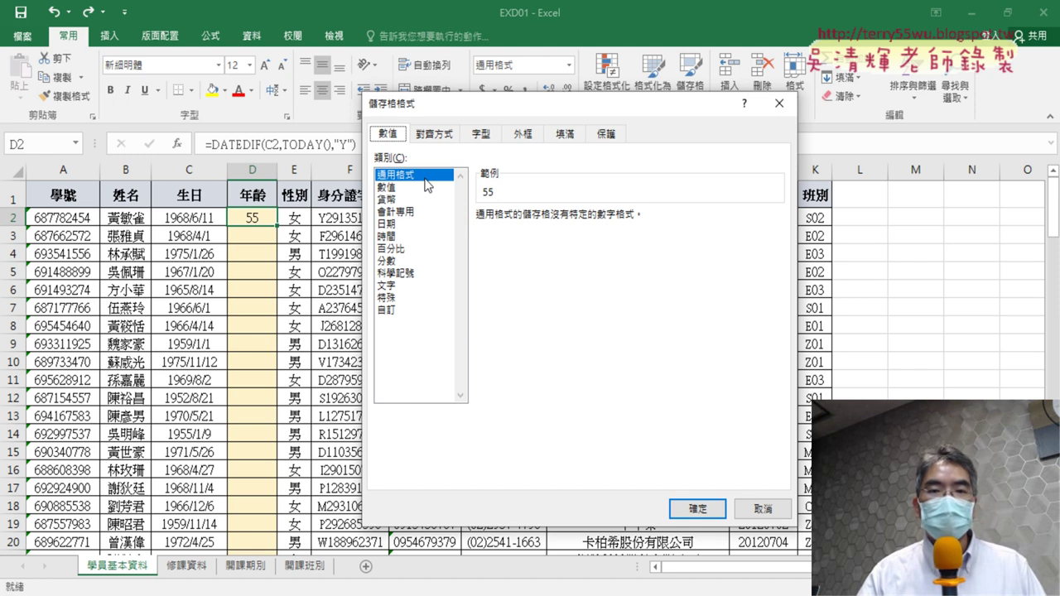
{"action": "left_click", "coordinate": [389, 310]}
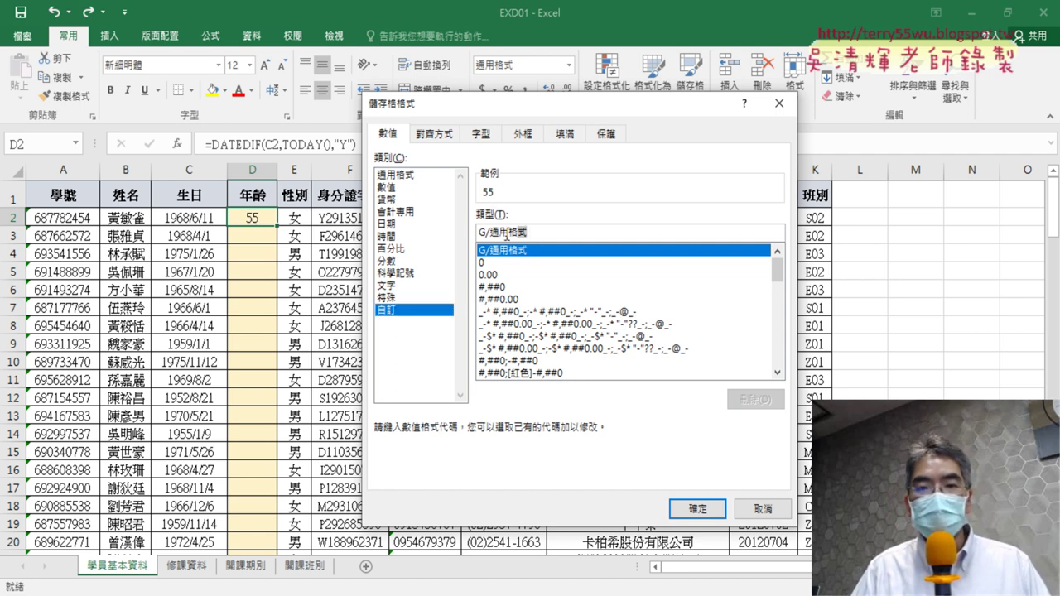
Apply the custom number format 0"歲" to D2 so it displays 55歲.
{"action": "key", "text": "BackSpace"}
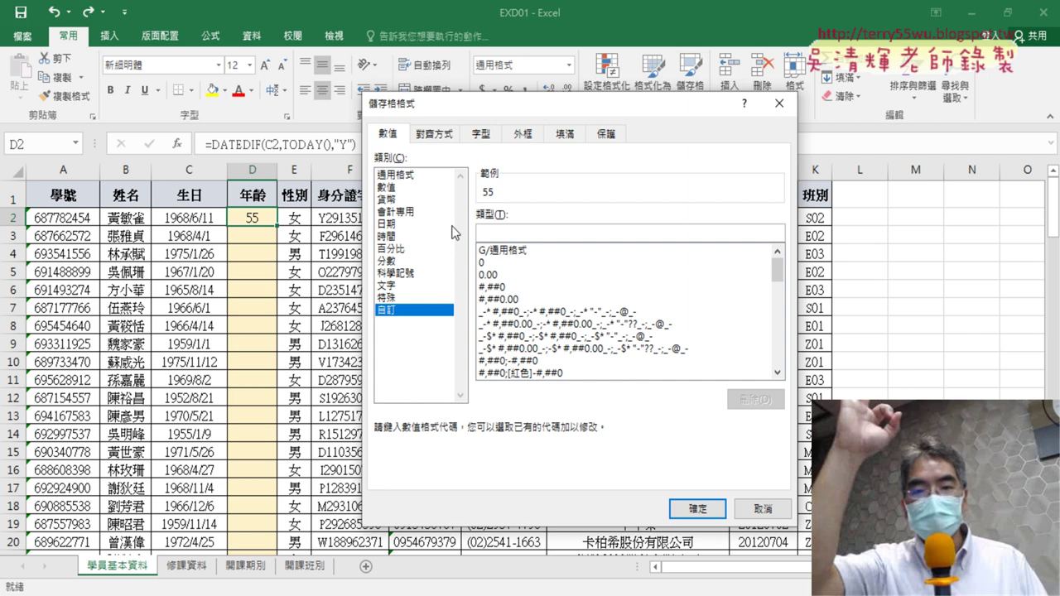
{"action": "type", "text": "ㄊ"}
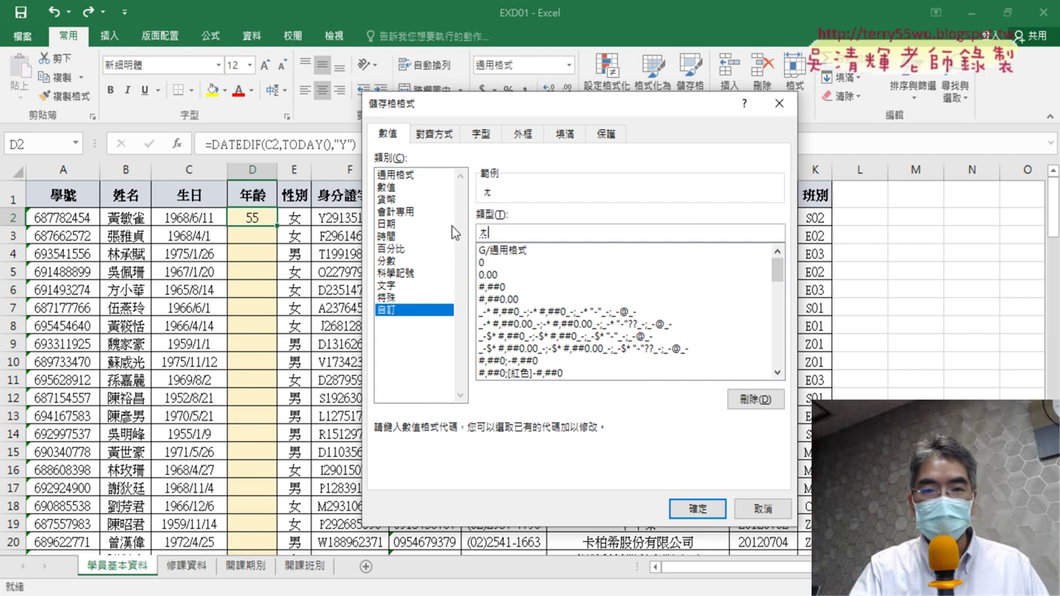
{"action": "key", "text": "BackSpace"}
{"action": "type", "text": "0"}
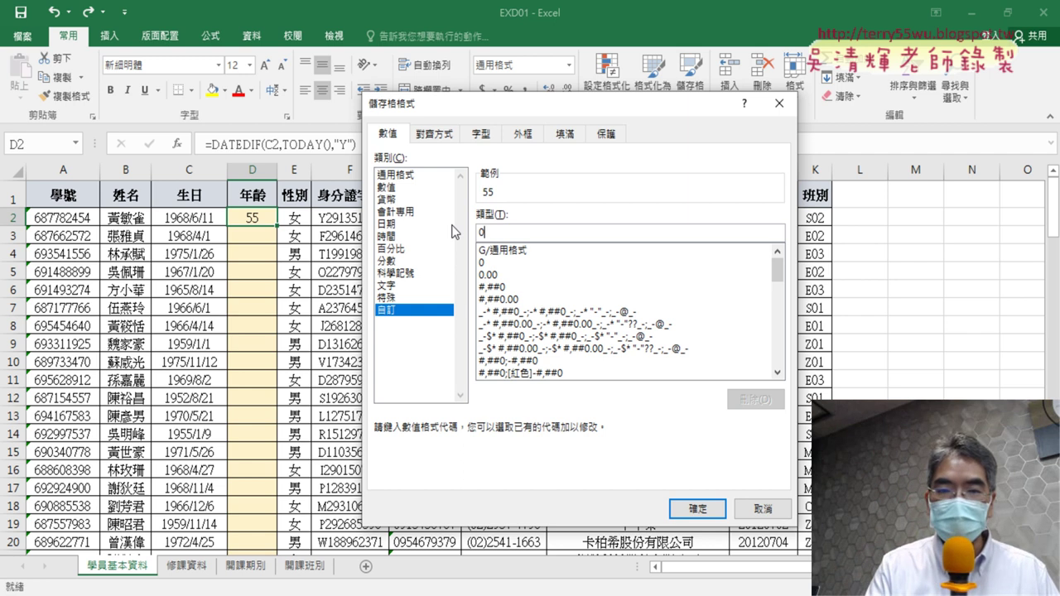
{"action": "type", "text": "\"\""}
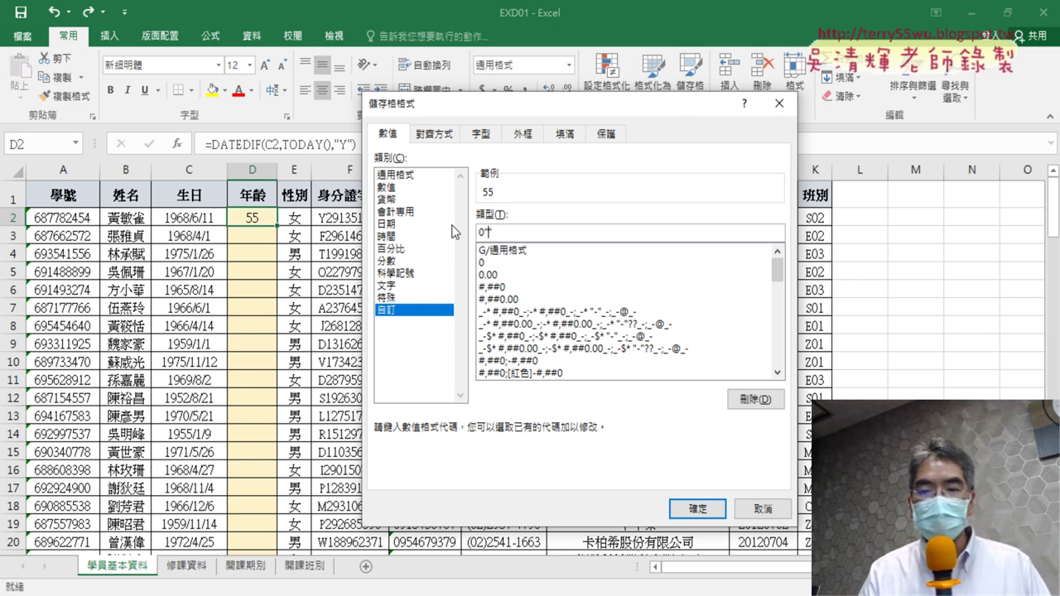
{"action": "type", "text": "ㄙ"}
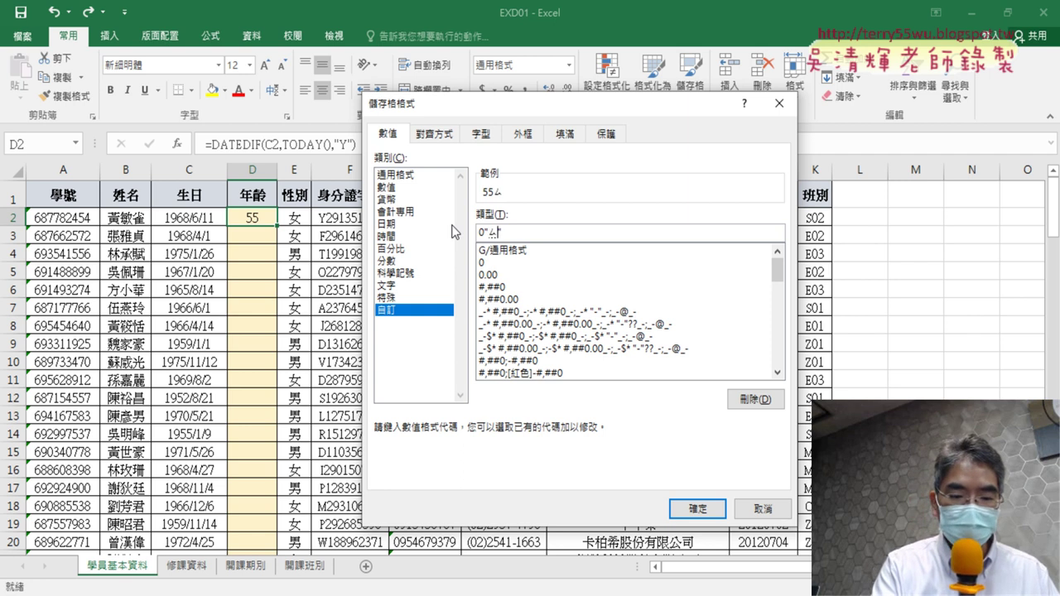
{"action": "type", "text": "ㄨ"}
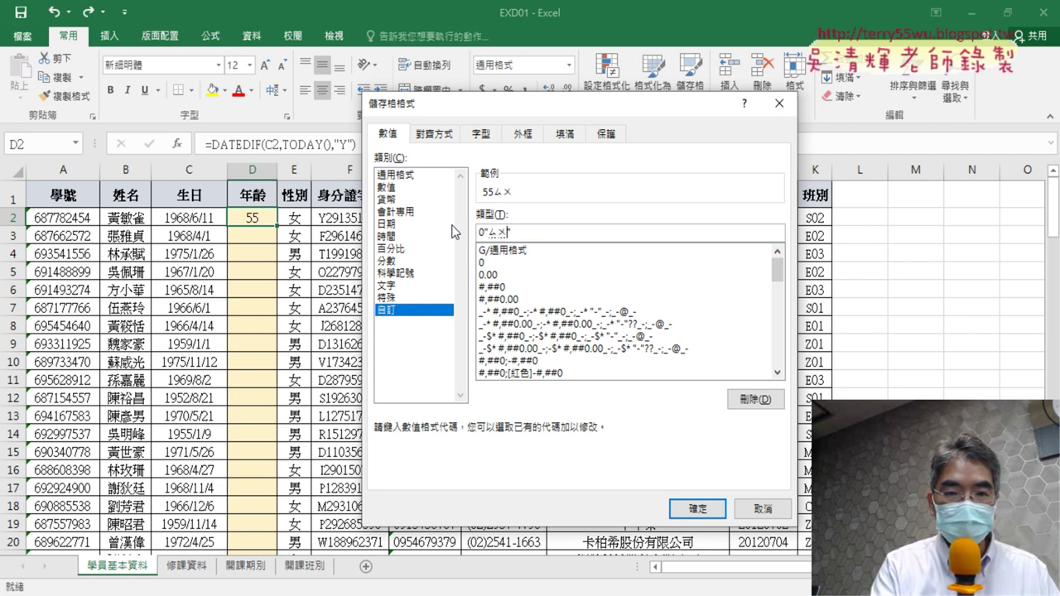
{"action": "type", "text": "ㄟ4"}
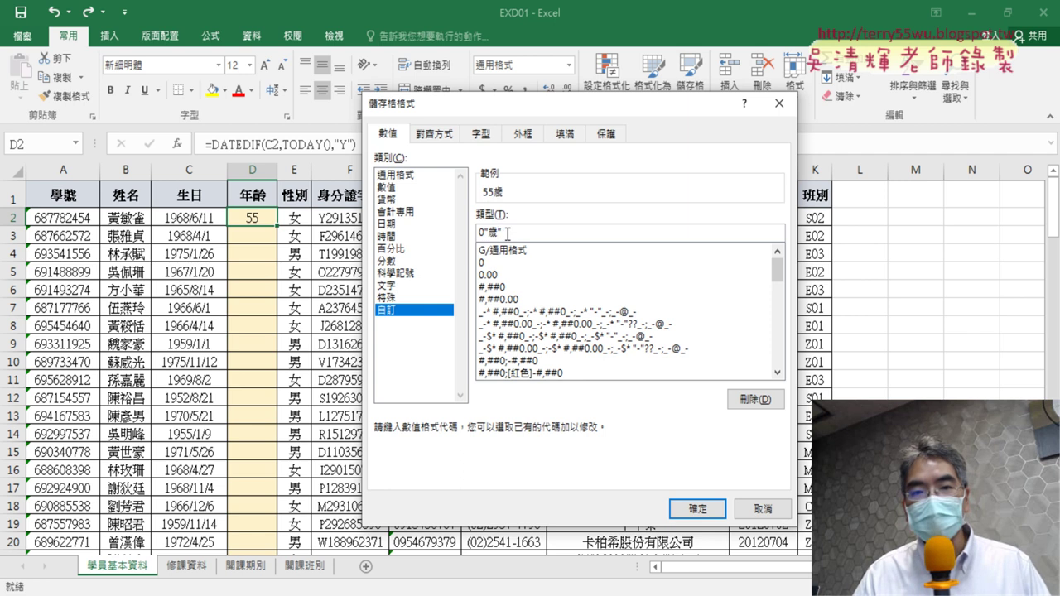
{"action": "left_click_drag", "start_coordinate": [508, 234], "coordinate": [490, 229]}
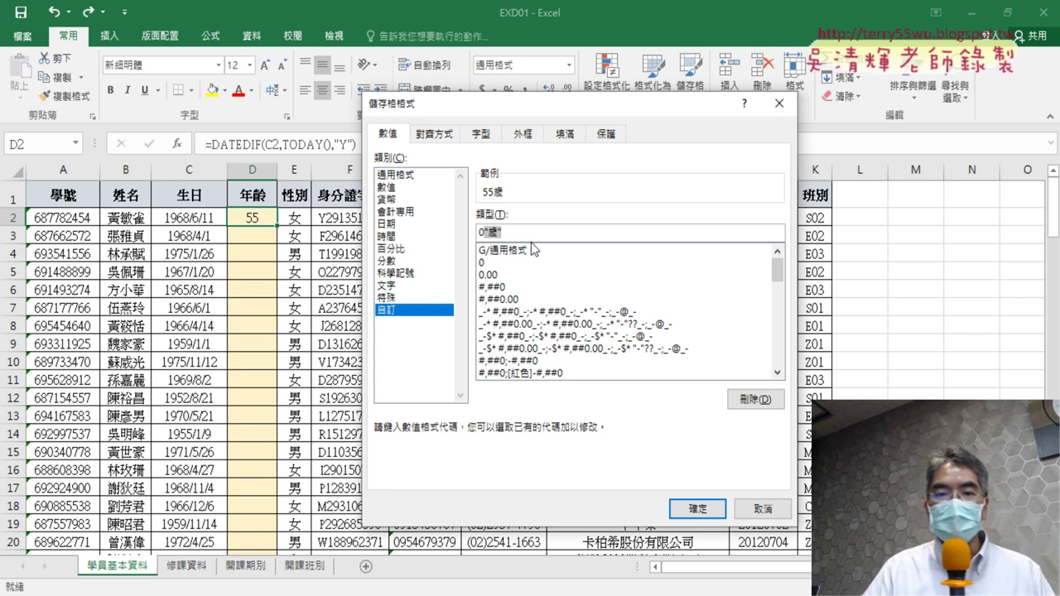
{"action": "left_click", "coordinate": [706, 512]}
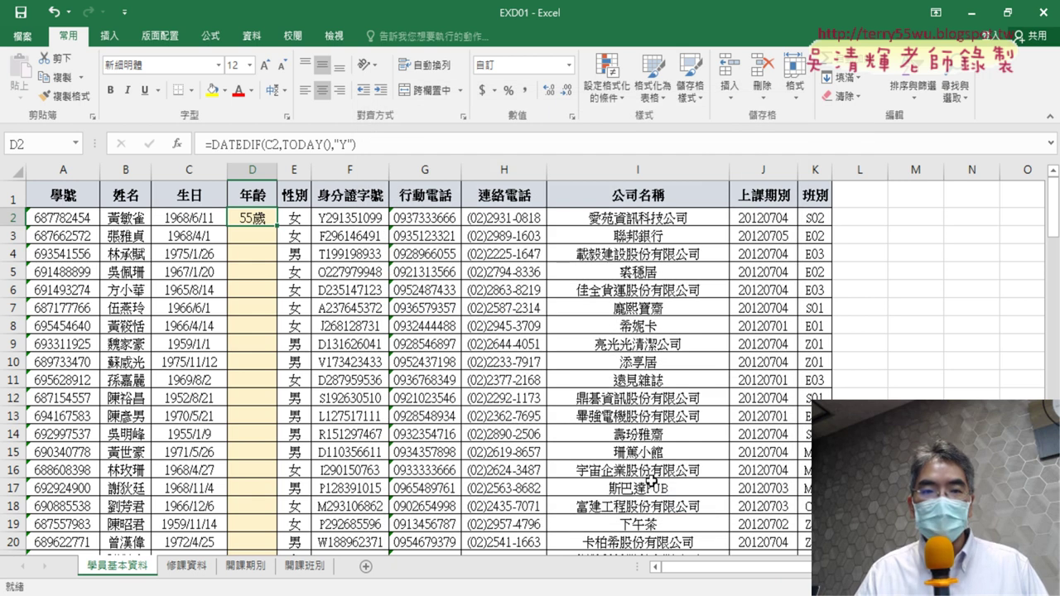
Fill D2's age formula and 0"歲" format down column D, then inspect D3.
{"action": "double_click", "coordinate": [276, 226]}
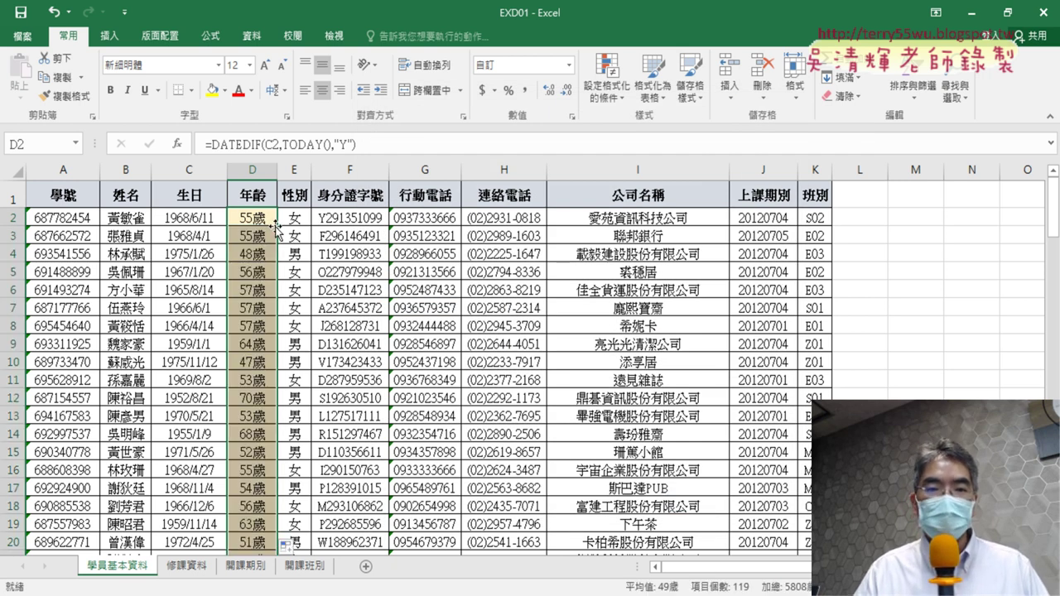
{"action": "left_click", "coordinate": [259, 235]}
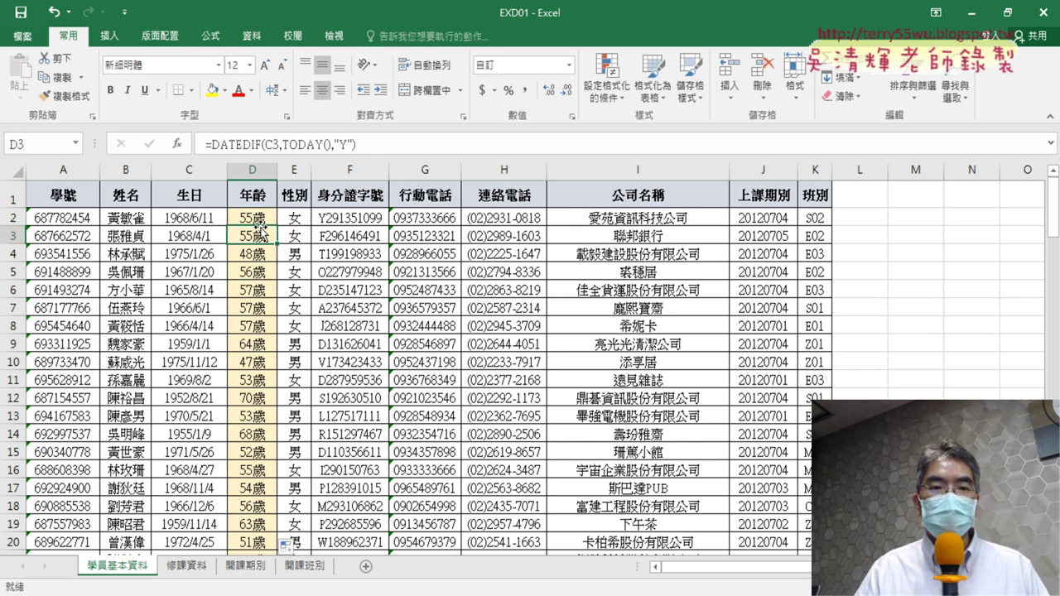
{"action": "left_click", "coordinate": [261, 217]}
{"action": "left_click", "coordinate": [268, 239]}
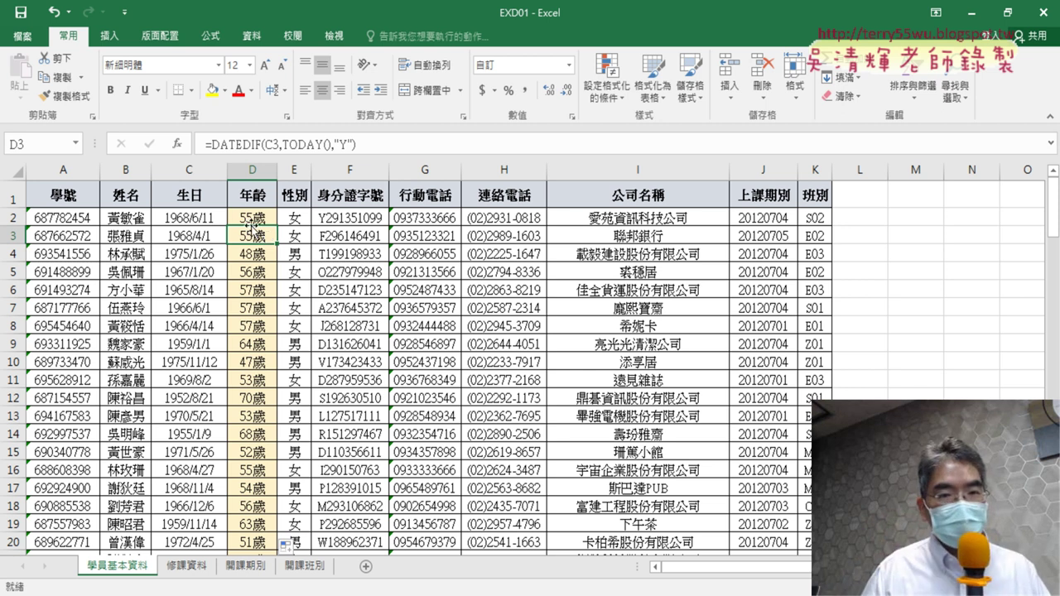
Reopen Format Cells for D2, examine the 0"歲" code, and preview it as 通用格式 (General).
{"action": "right_click", "coordinate": [254, 218]}
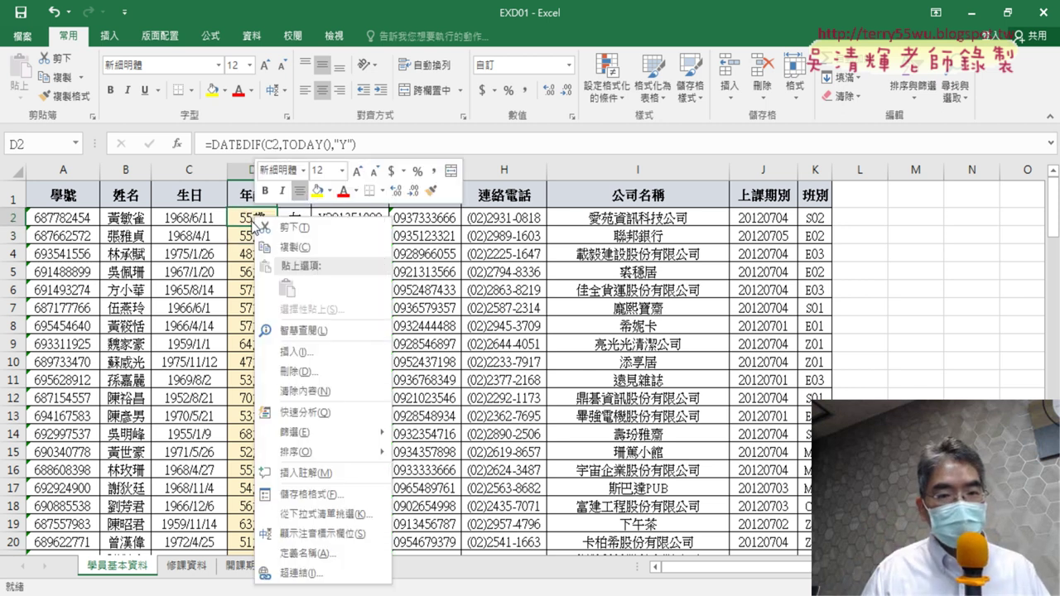
{"action": "left_click", "coordinate": [315, 494]}
{"action": "left_click_drag", "start_coordinate": [309, 174], "coordinate": [570, 71]}
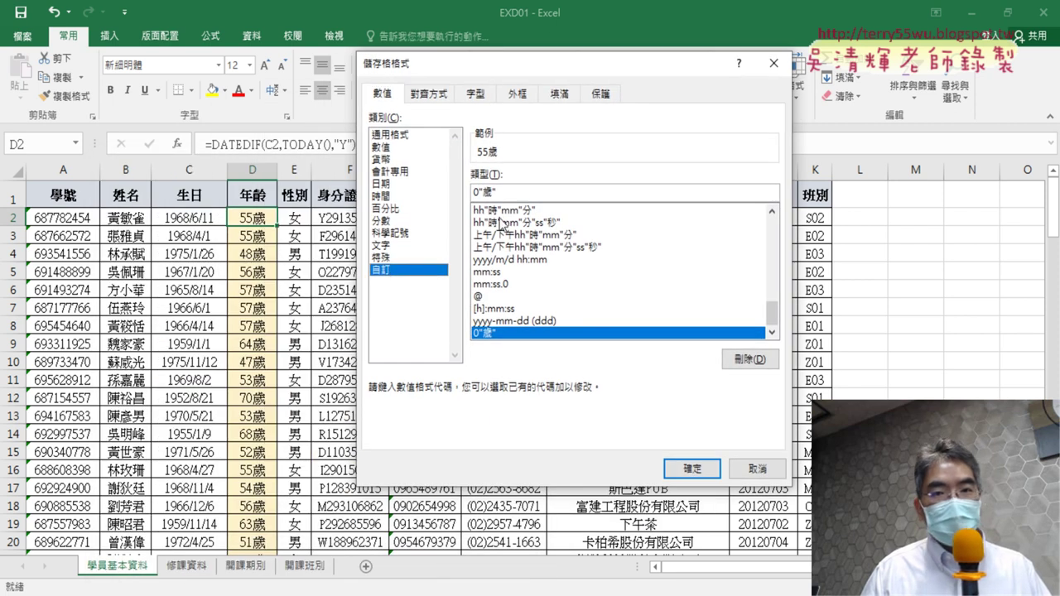
{"action": "left_click_drag", "start_coordinate": [506, 192], "coordinate": [484, 192]}
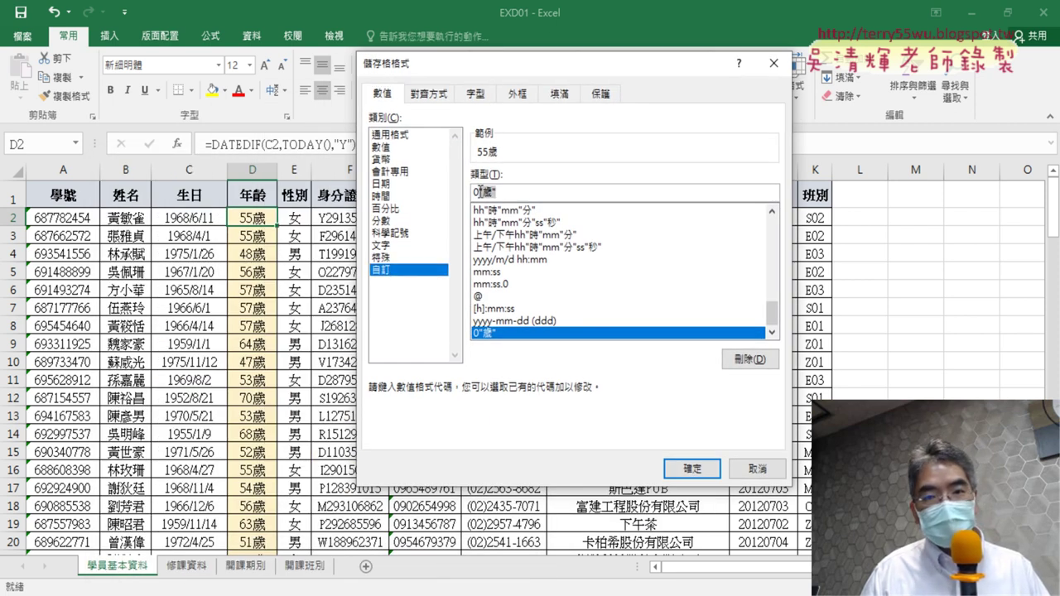
{"action": "left_click", "coordinate": [480, 192]}
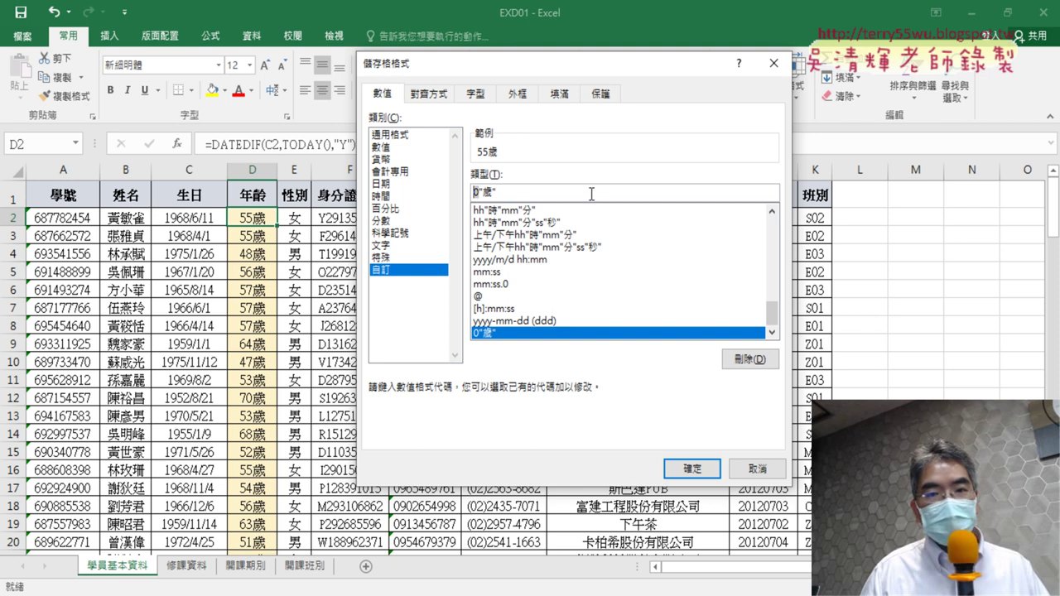
{"action": "key", "text": "shift+Home"}
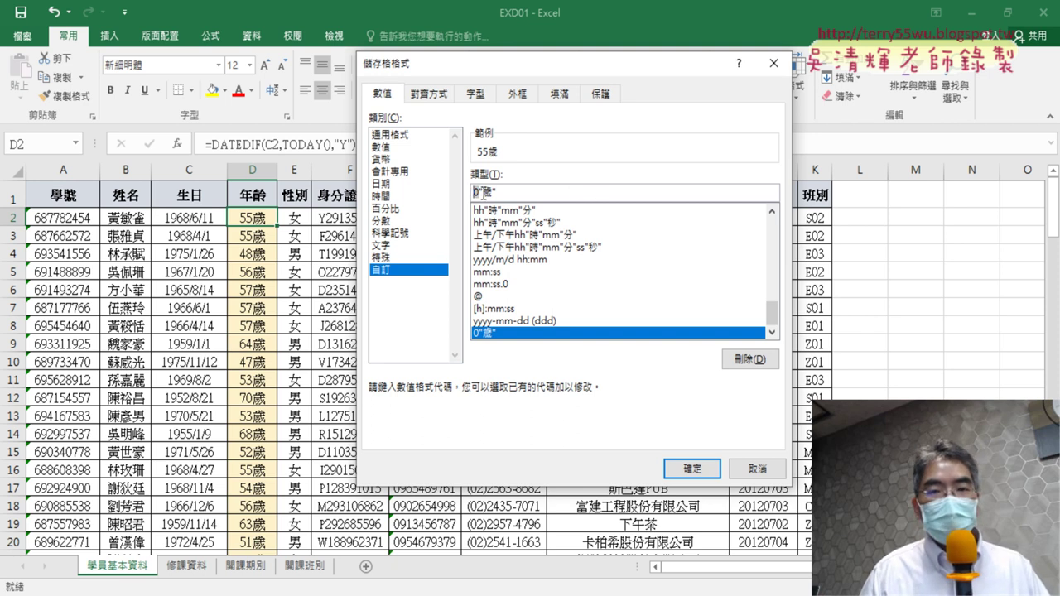
{"action": "left_click_drag", "start_coordinate": [481, 192], "coordinate": [491, 192]}
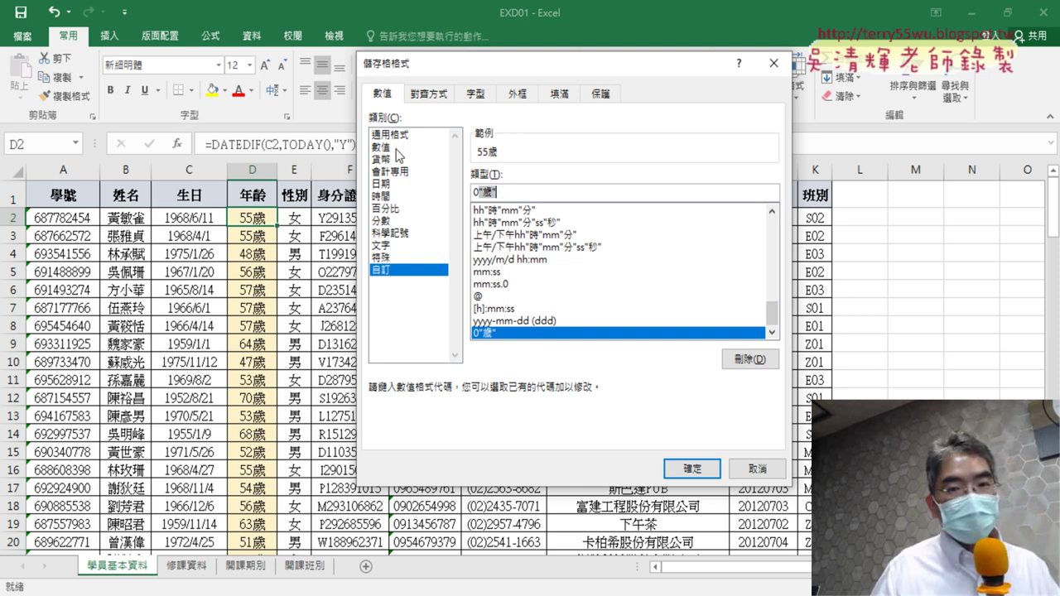
{"action": "left_click", "coordinate": [393, 135]}
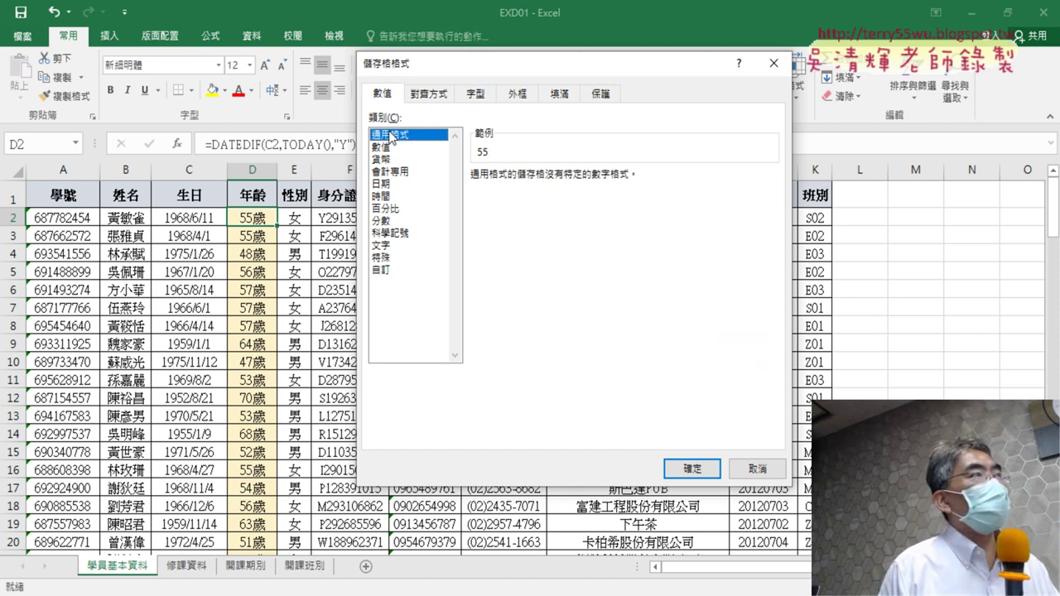
Cancel Format Cells, keeping the 0"歲" format, and return to the exam PDF.
{"action": "left_click", "coordinate": [392, 271]}
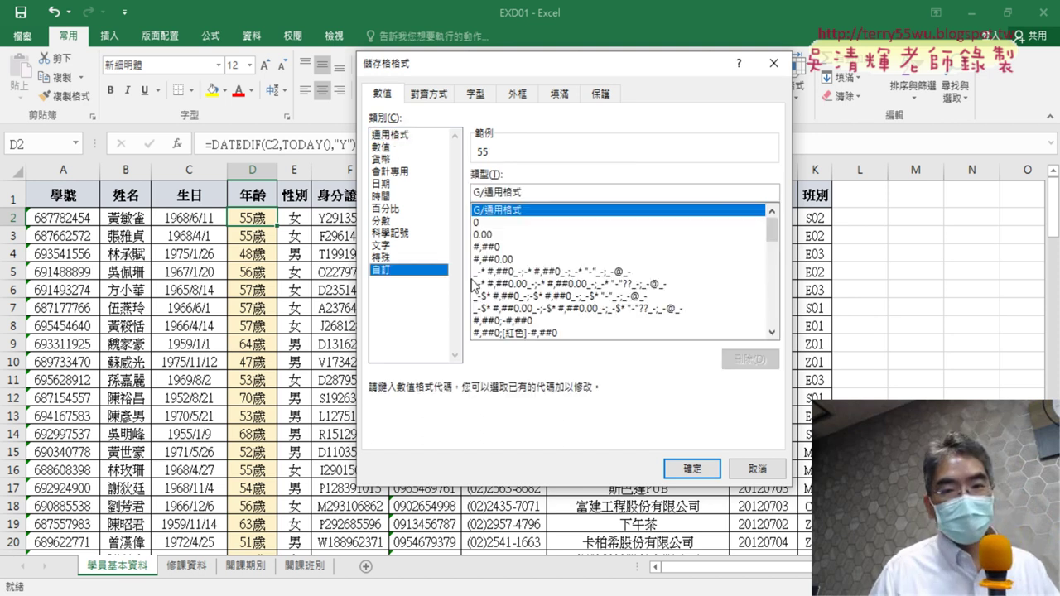
{"action": "left_click", "coordinate": [483, 224]}
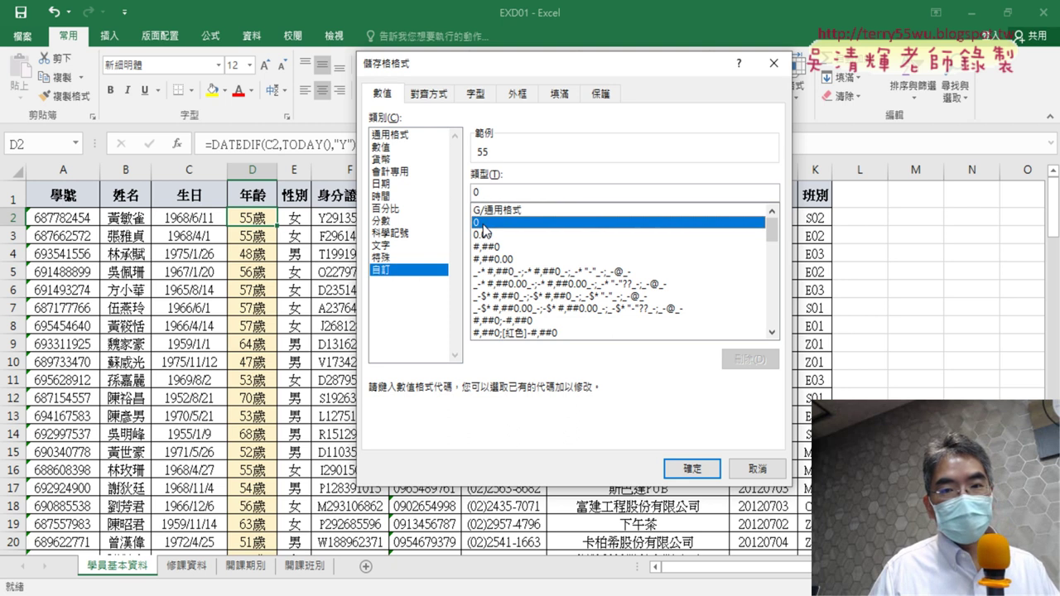
{"action": "left_click", "coordinate": [488, 192]}
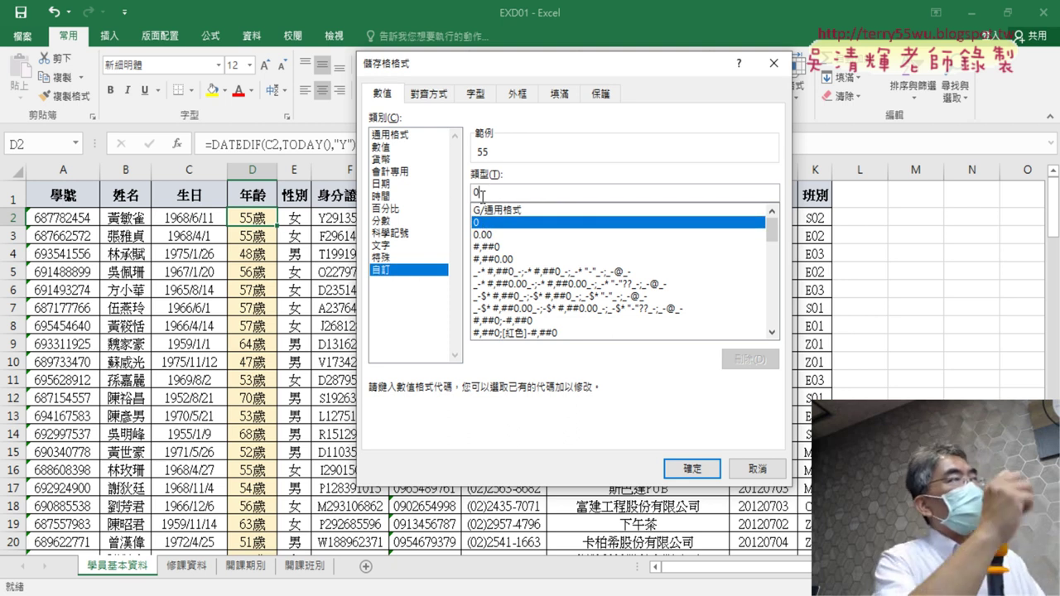
{"action": "left_click", "coordinate": [495, 211]}
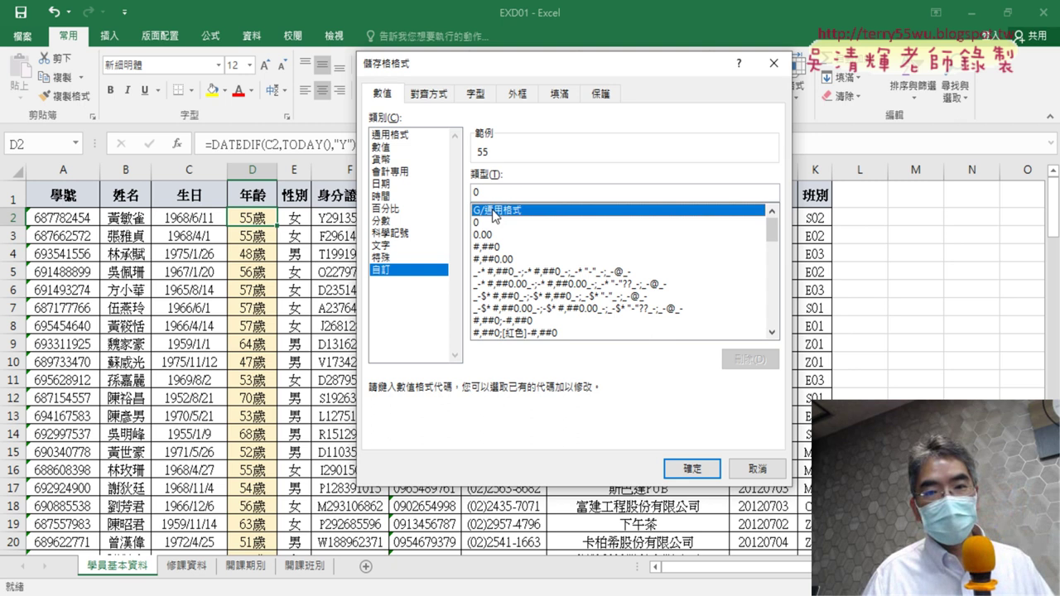
{"action": "left_click", "coordinate": [527, 192]}
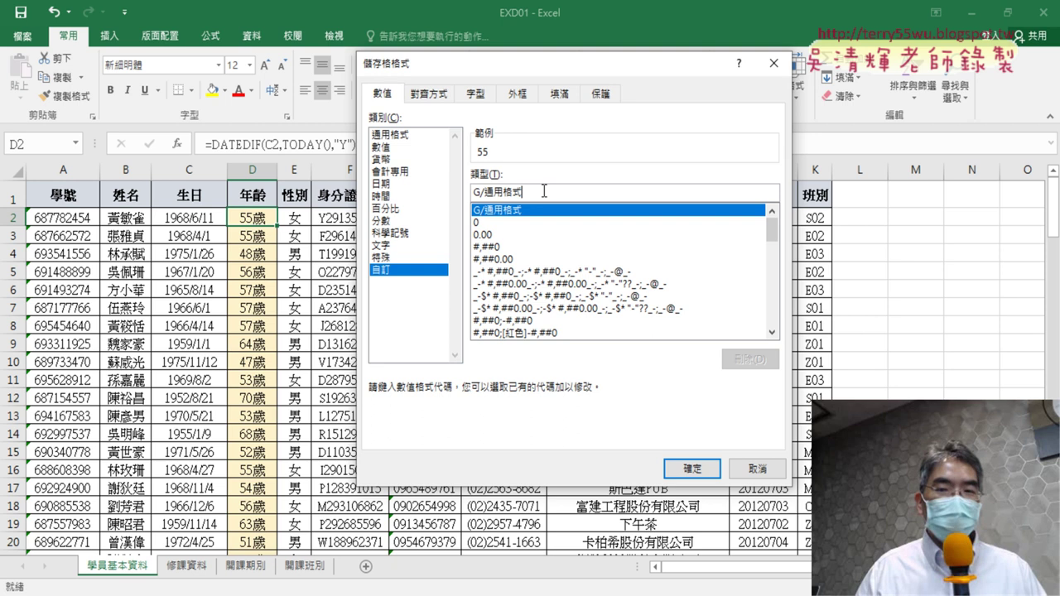
{"action": "left_click", "coordinate": [756, 471]}
{"action": "left_click", "coordinate": [362, 591]}
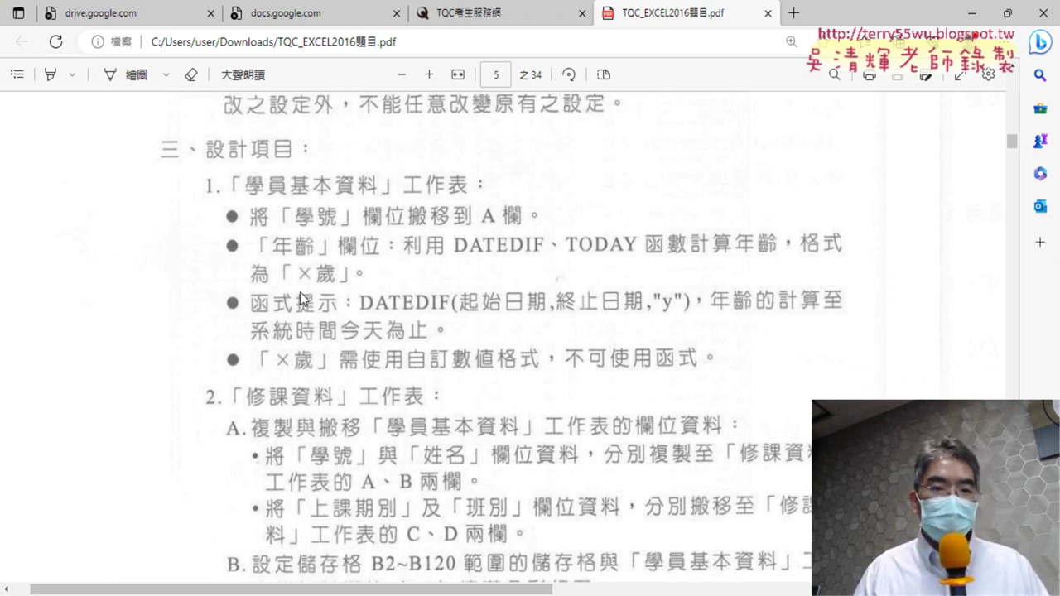
Scroll the exam PDF to the 修課資料 requirements, then return to Excel.
{"action": "scroll", "coordinate": [306, 291], "scroll_direction": "down", "scroll_amount": 3}
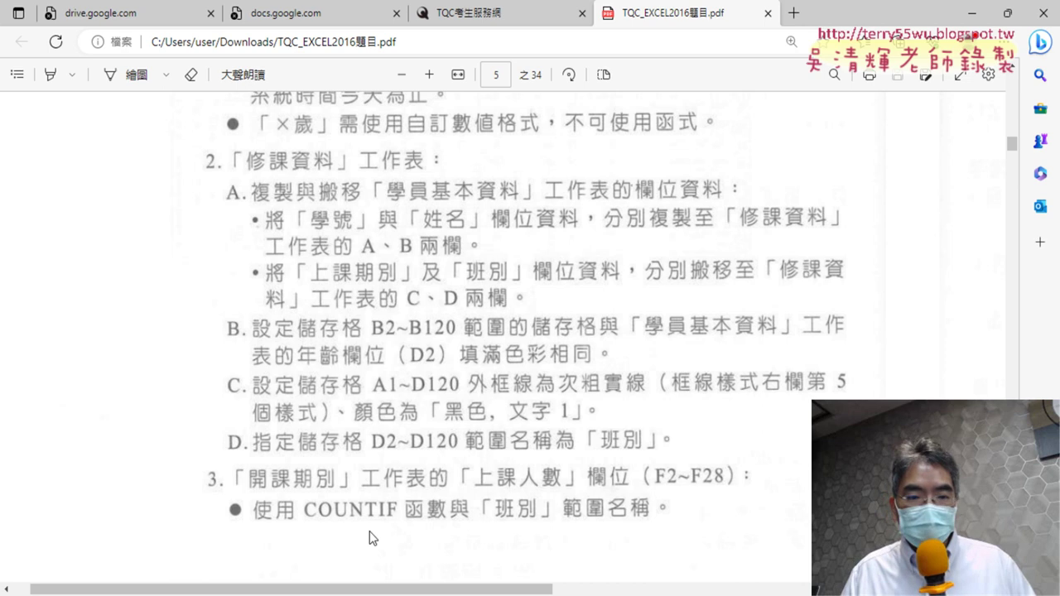
{"action": "key", "text": "alt+Tab"}
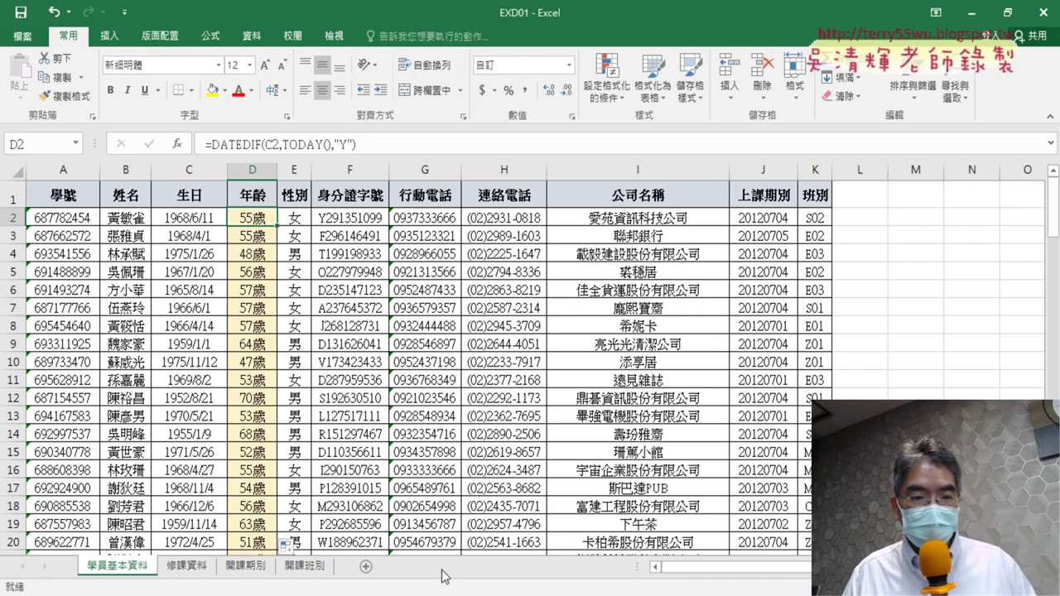
{"action": "left_click", "coordinate": [184, 567]}
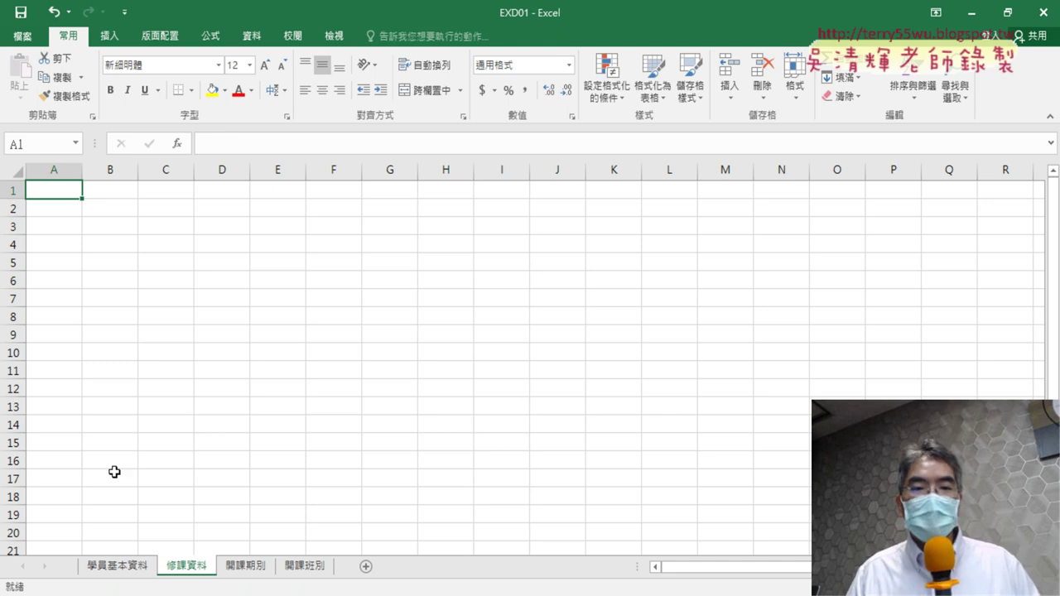
{"action": "left_click", "coordinate": [116, 566]}
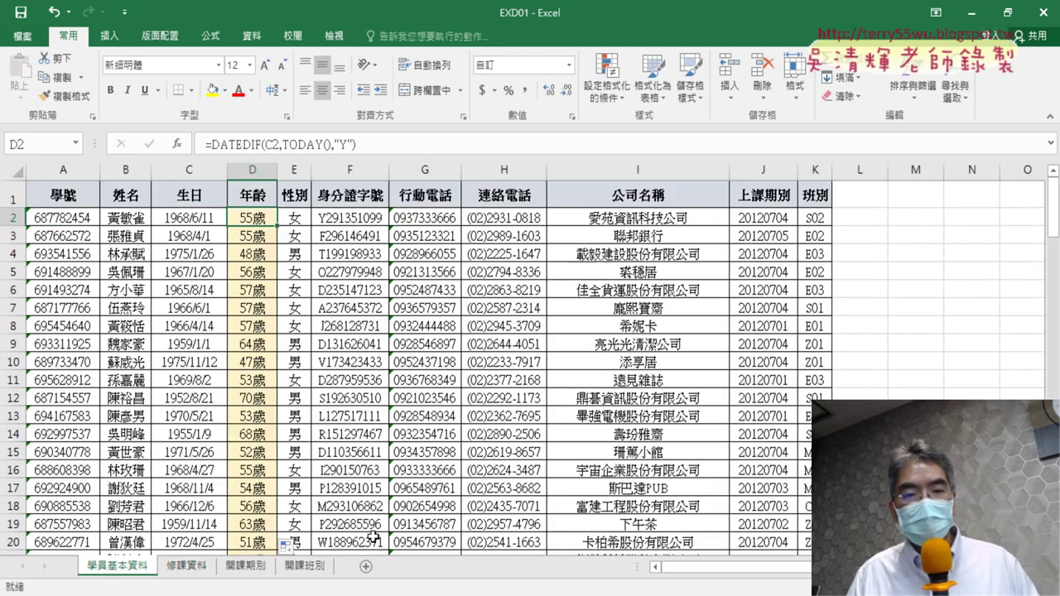
{"action": "left_click", "coordinate": [188, 566]}
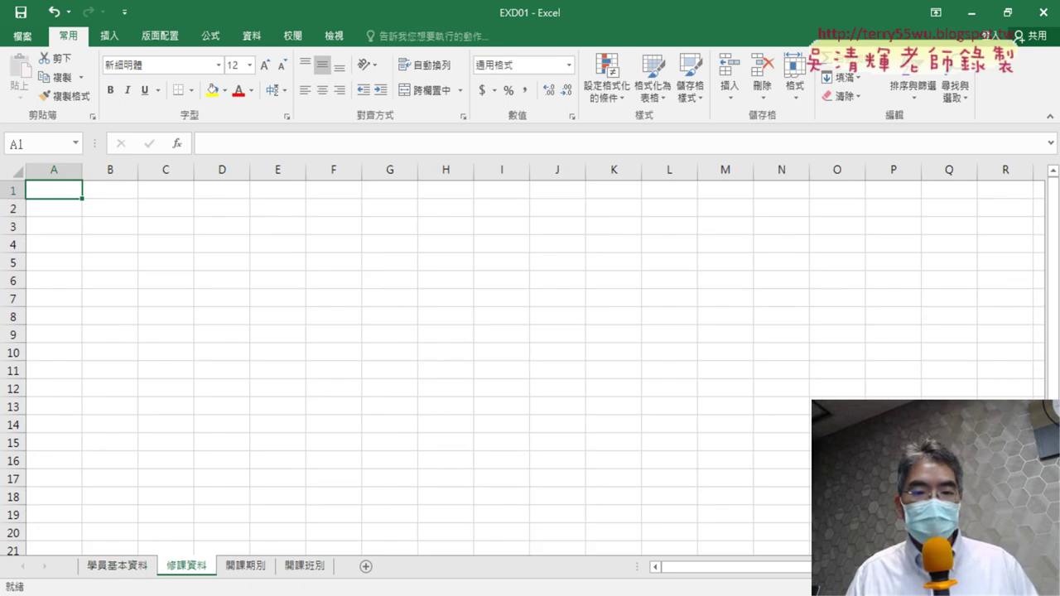
{"action": "key", "text": "alt+Tab"}
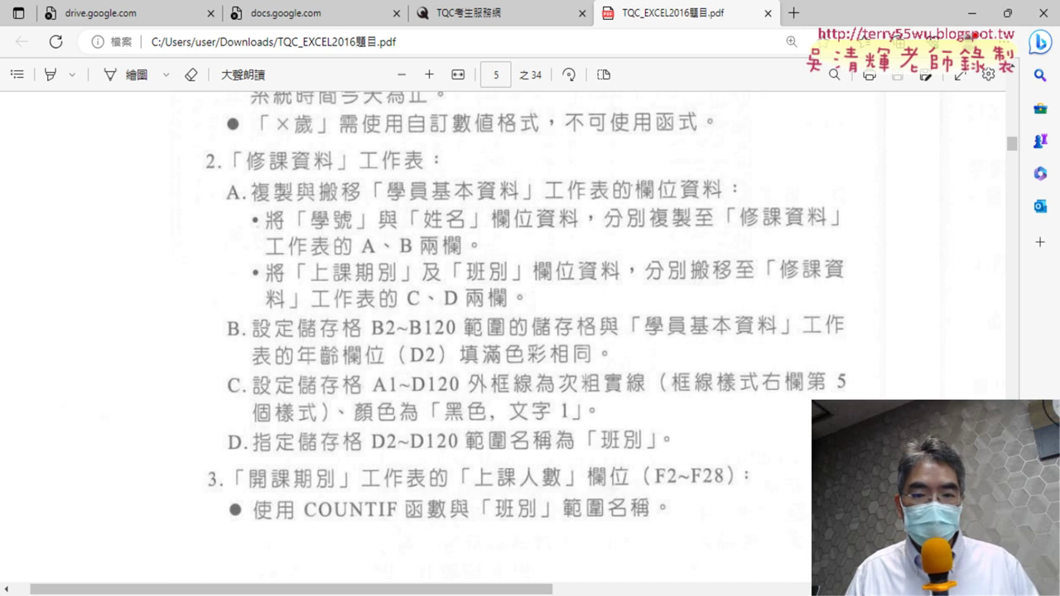
{"action": "key", "text": "alt+Tab"}
Copy columns A:B (學號, 姓名) from 學員基本資料 to A1 of 修課資料, then check the PDF.
{"action": "left_click", "coordinate": [124, 565]}
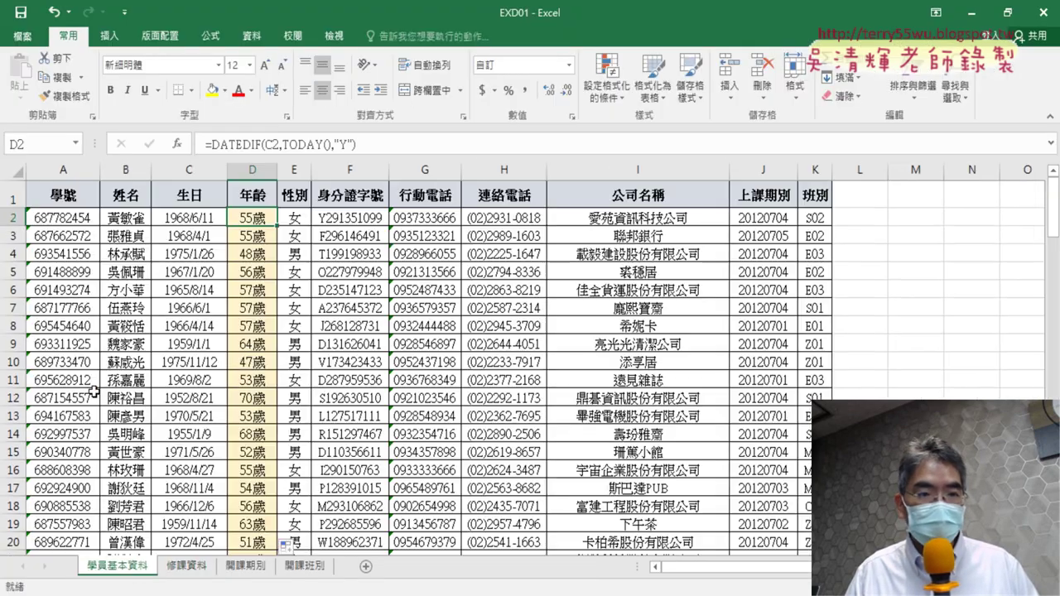
{"action": "left_click_drag", "start_coordinate": [62, 170], "coordinate": [124, 170]}
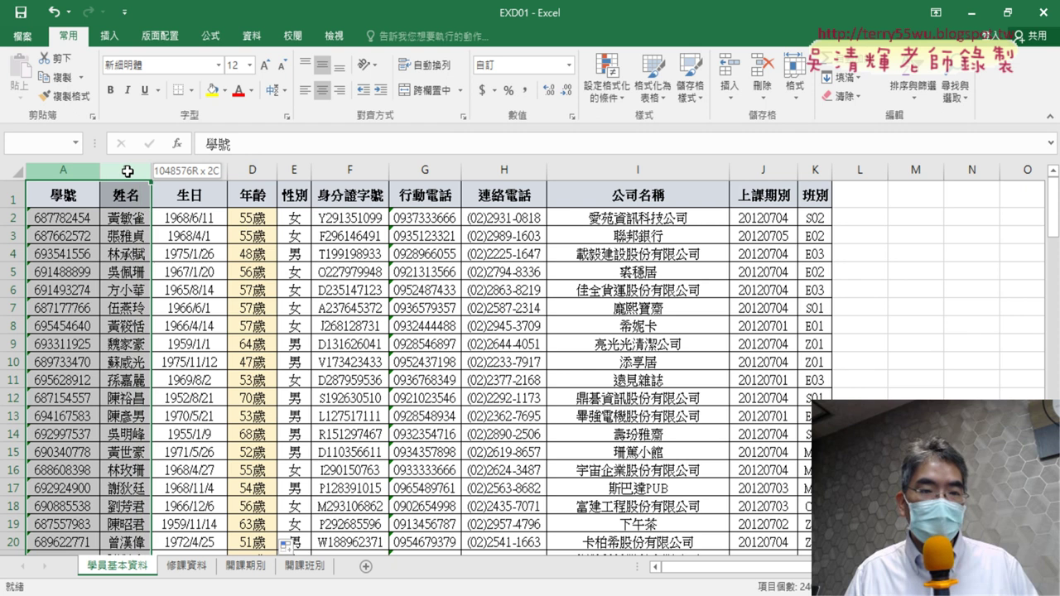
{"action": "right_click", "coordinate": [89, 239]}
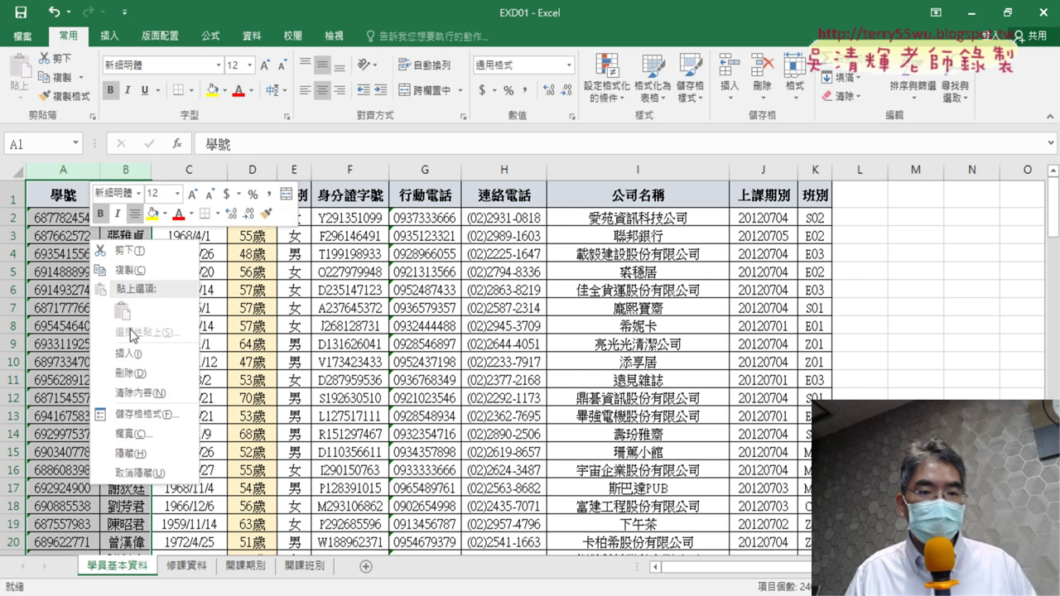
{"action": "left_click", "coordinate": [139, 270]}
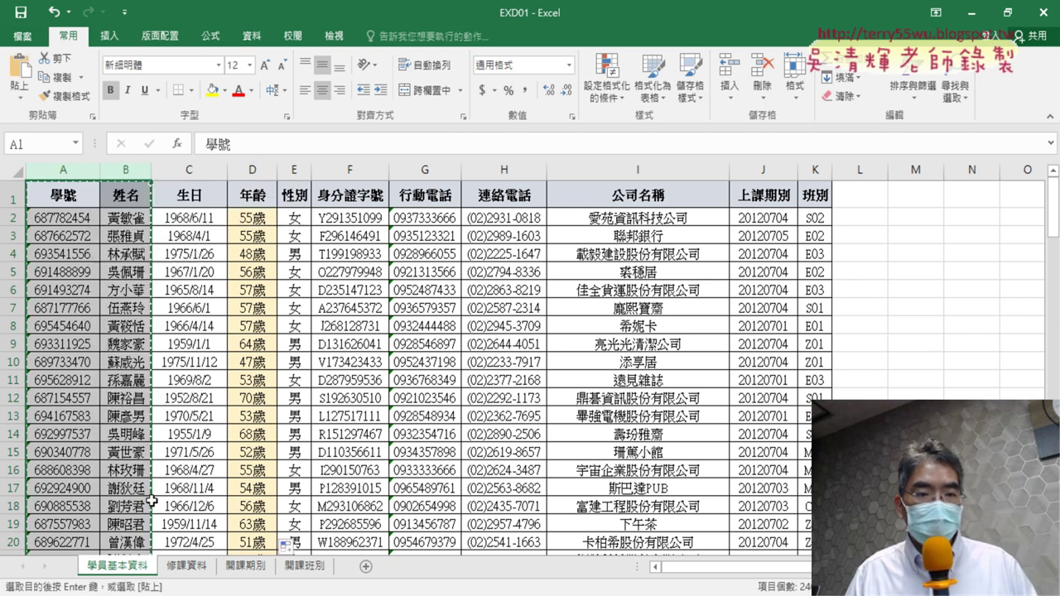
{"action": "left_click", "coordinate": [198, 568]}
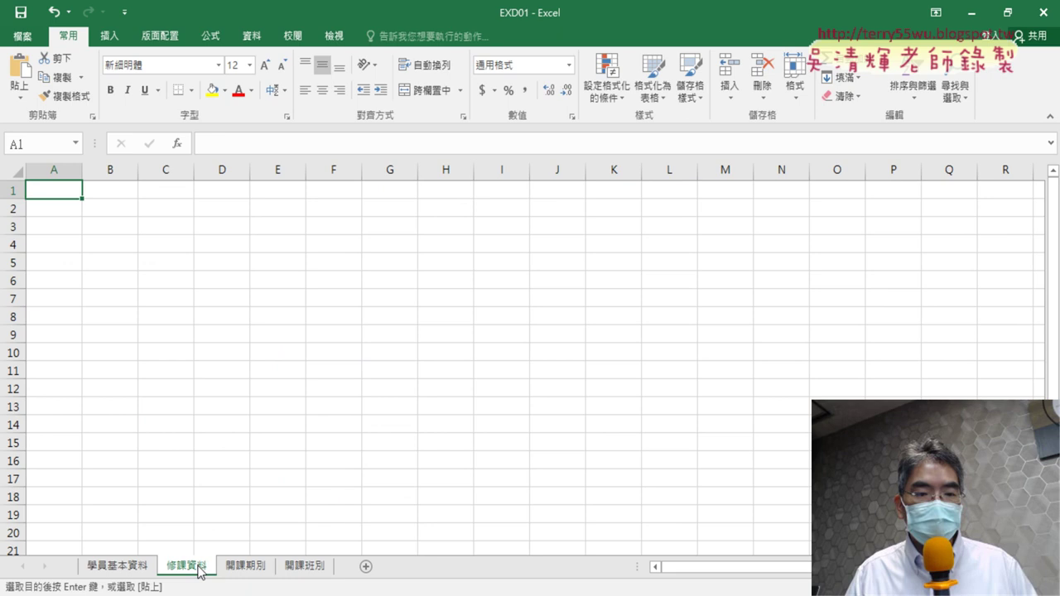
{"action": "left_click", "coordinate": [72, 184]}
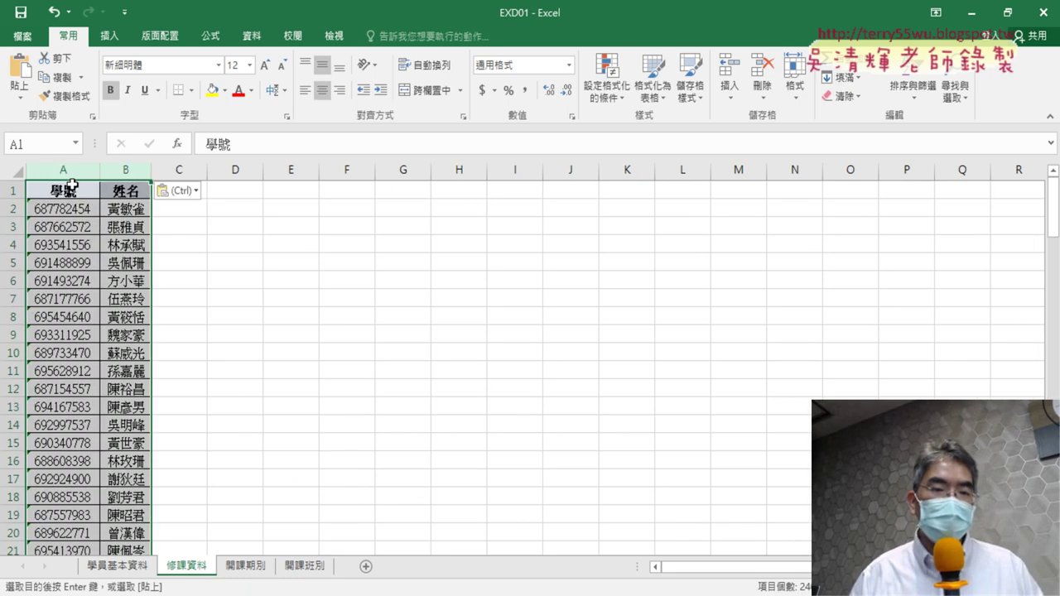
{"action": "key", "text": "alt+Tab"}
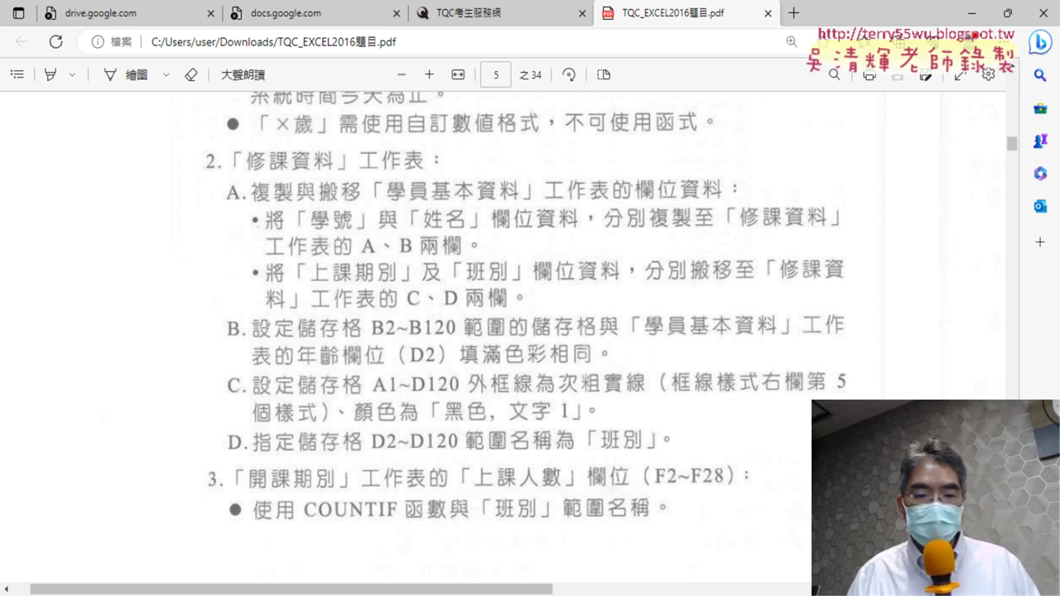
Cut columns J:K (上課期別, 班別) from 學員基本資料 and paste them at C1 of 修課資料.
{"action": "left_click", "coordinate": [635, 584]}
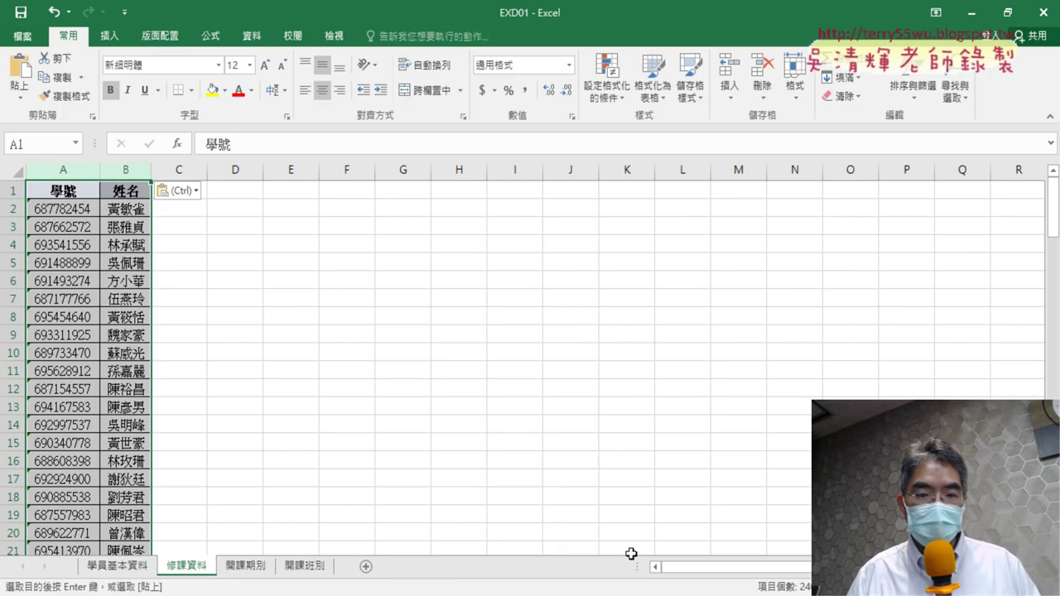
{"action": "left_click", "coordinate": [130, 567]}
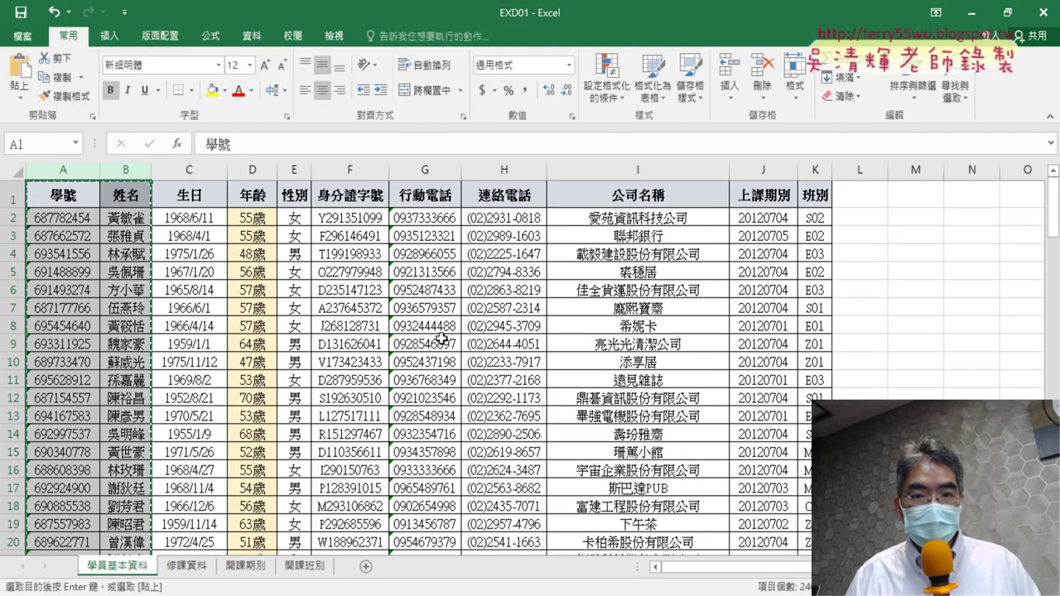
{"action": "left_click_drag", "start_coordinate": [762, 169], "coordinate": [815, 171]}
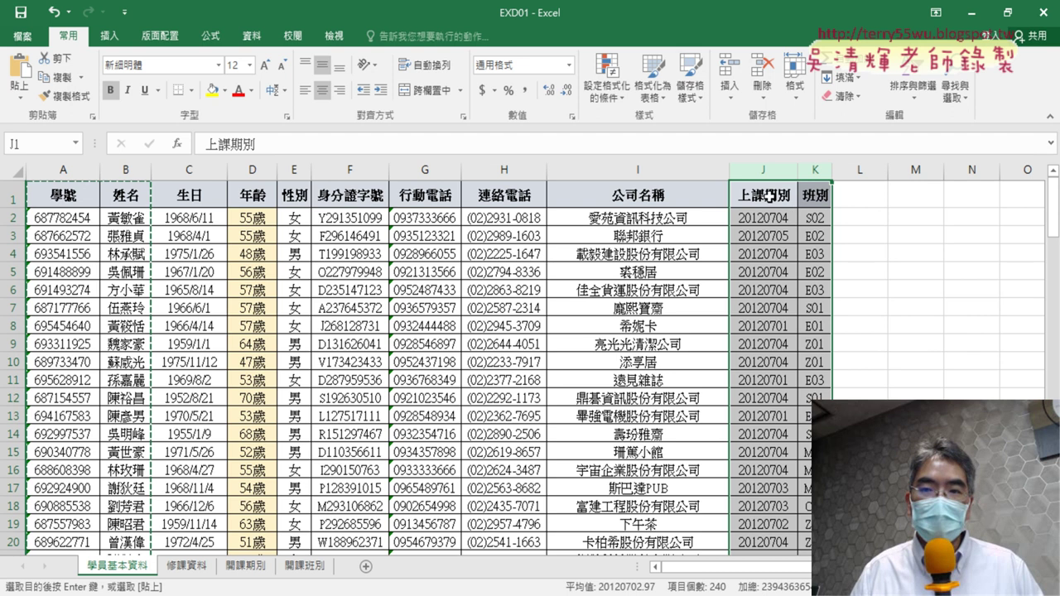
{"action": "right_click", "coordinate": [770, 199]}
{"action": "left_click", "coordinate": [801, 208]}
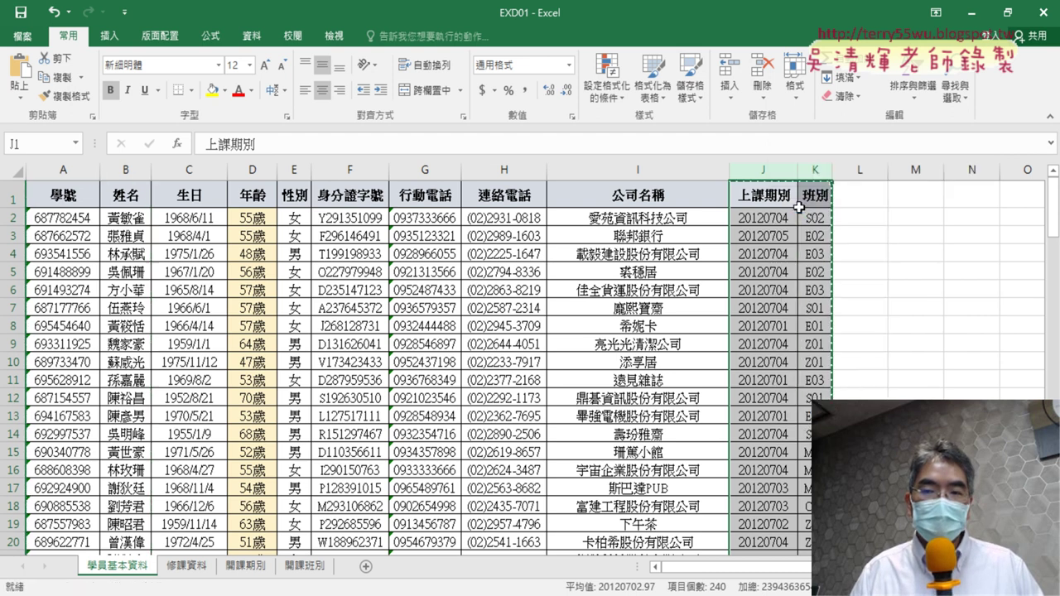
{"action": "left_click", "coordinate": [186, 566]}
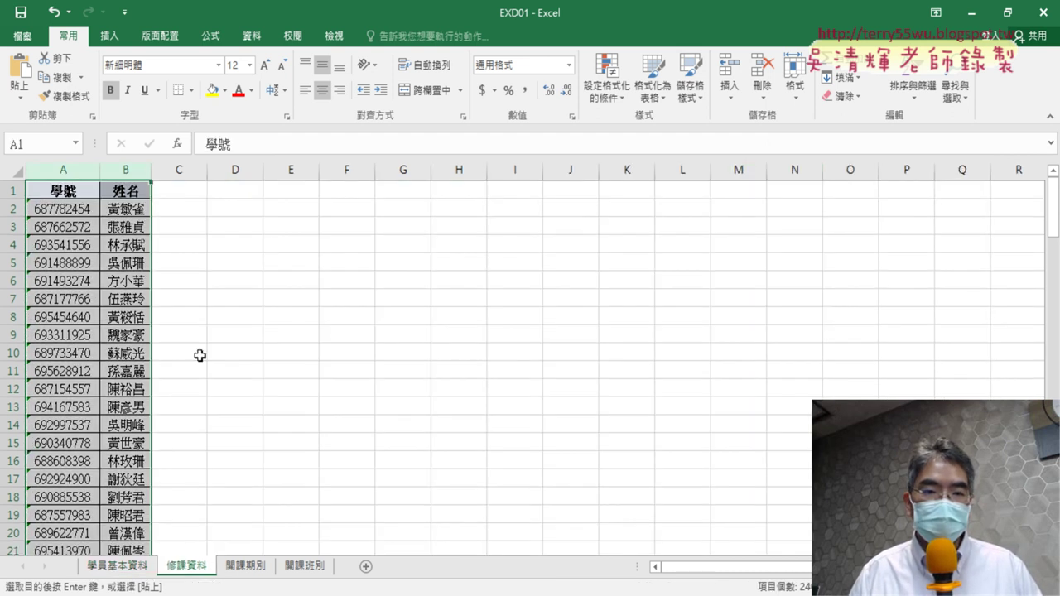
{"action": "left_click", "coordinate": [196, 189]}
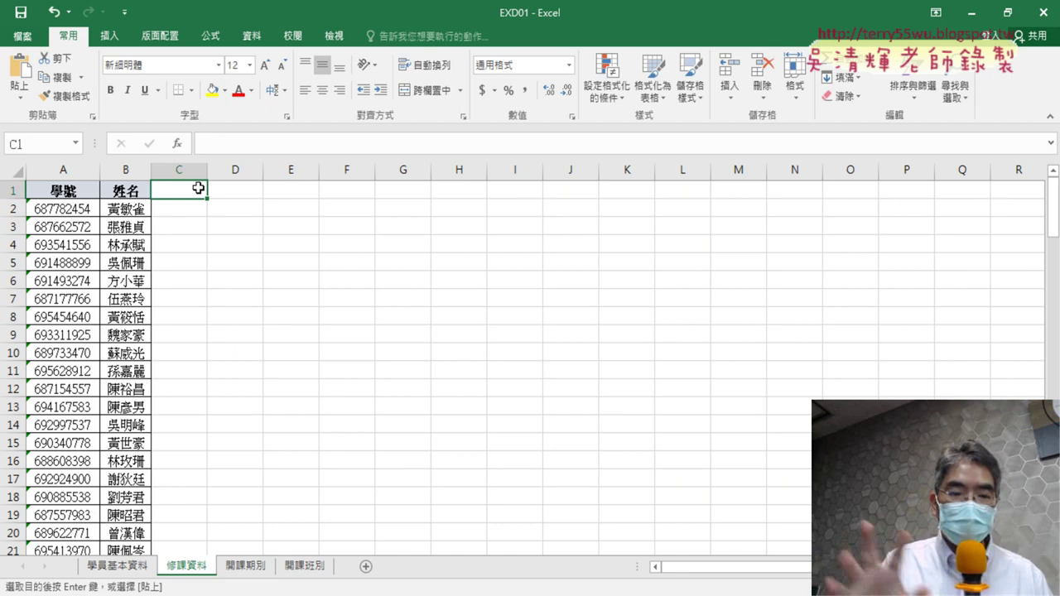
{"action": "key", "text": "ctrl+v"}
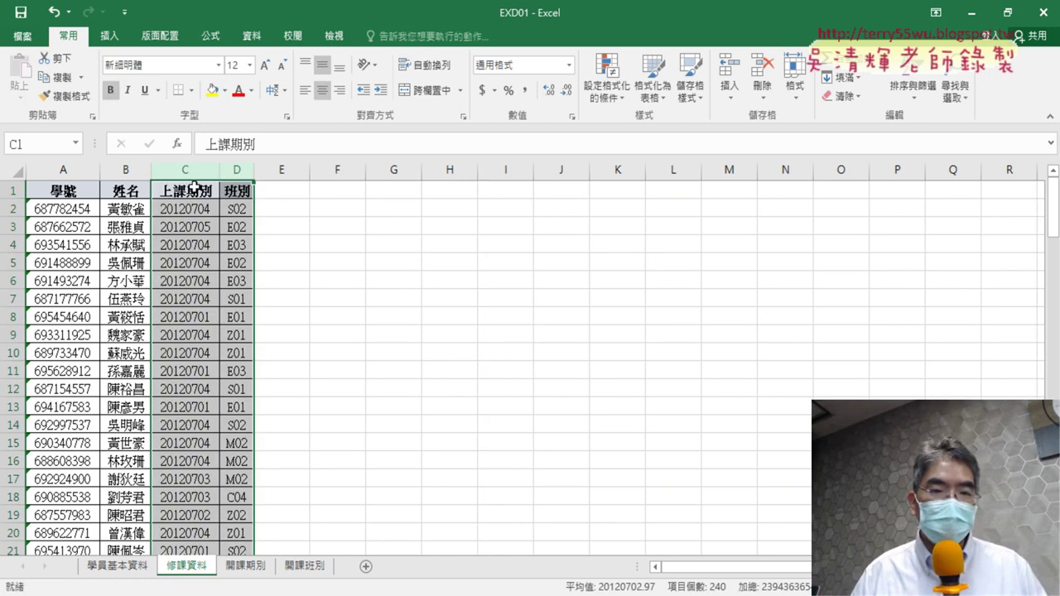
{"action": "left_click", "coordinate": [117, 566]}
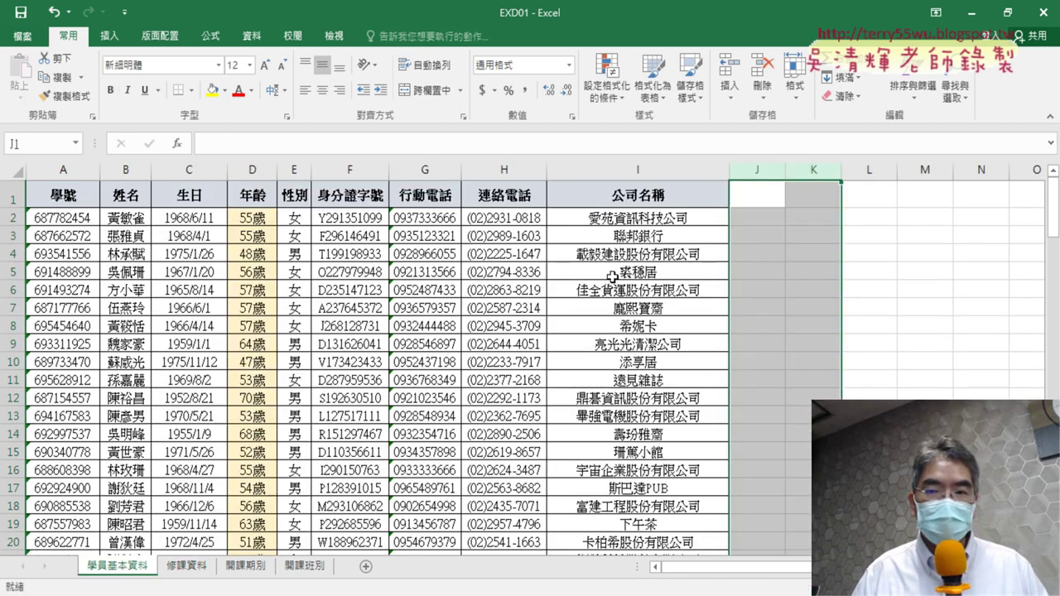
{"action": "left_click", "coordinate": [190, 566]}
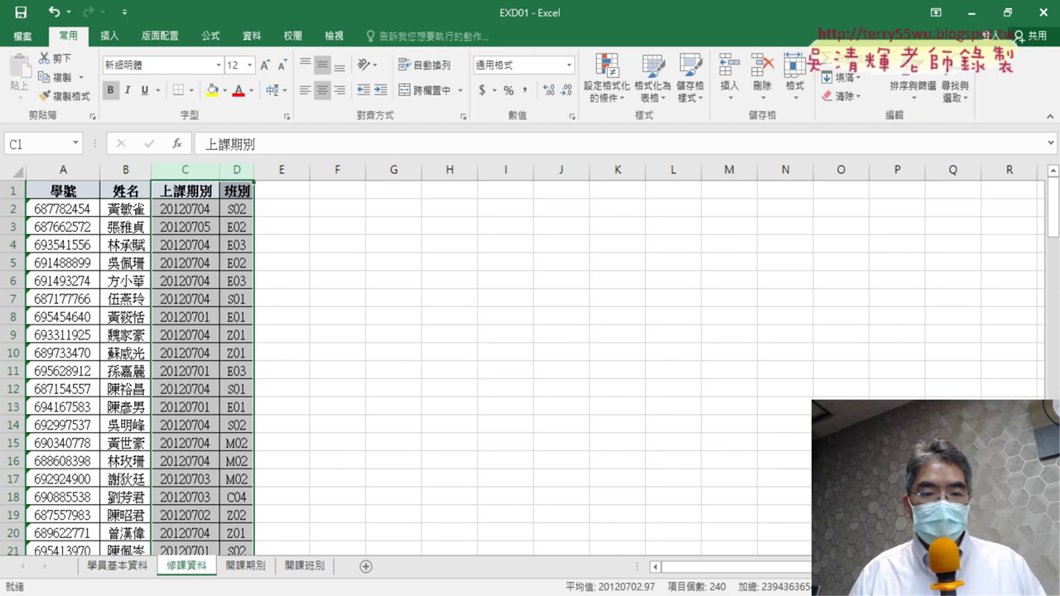
Switch to the exam PDF to read the remaining 修課資料 items.
{"action": "key", "text": "alt+Tab"}
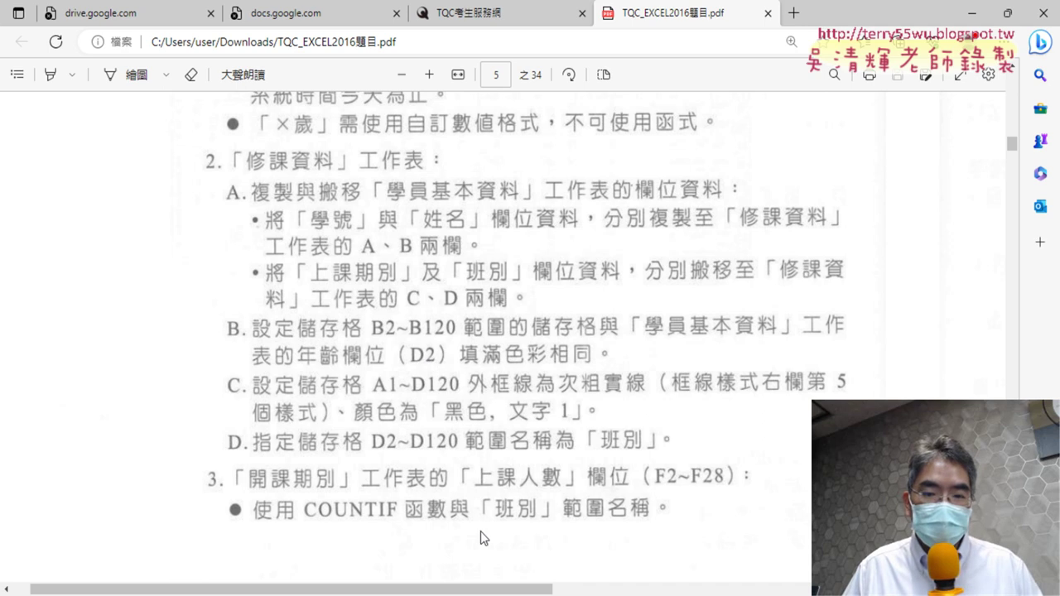
Check the fill colour of age cell D2 on the 學員基本資料 sheet.
{"action": "left_click", "coordinate": [586, 594]}
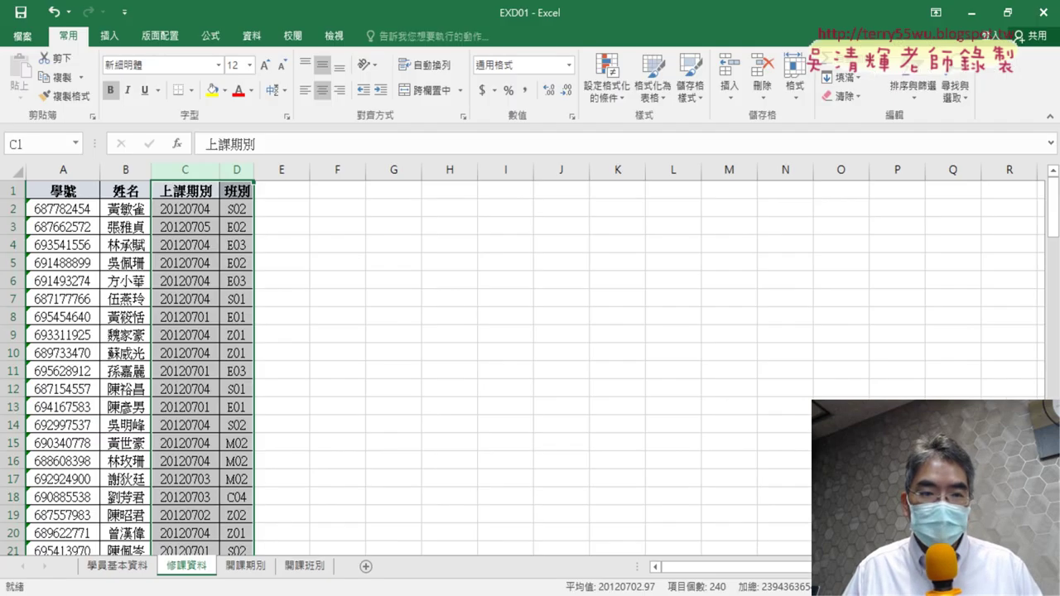
{"action": "left_click", "coordinate": [136, 571]}
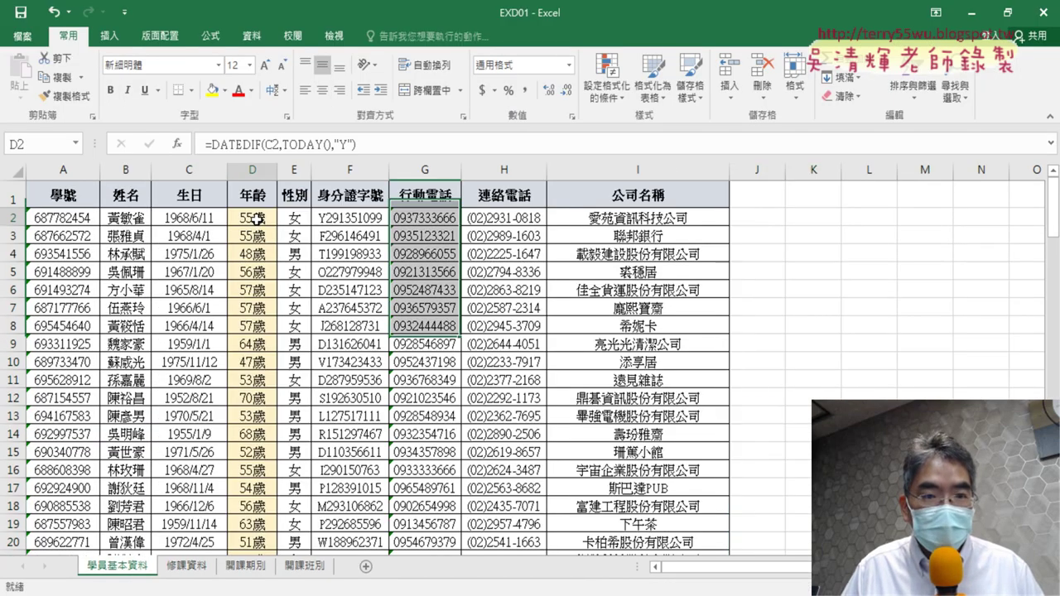
{"action": "left_click", "coordinate": [257, 218]}
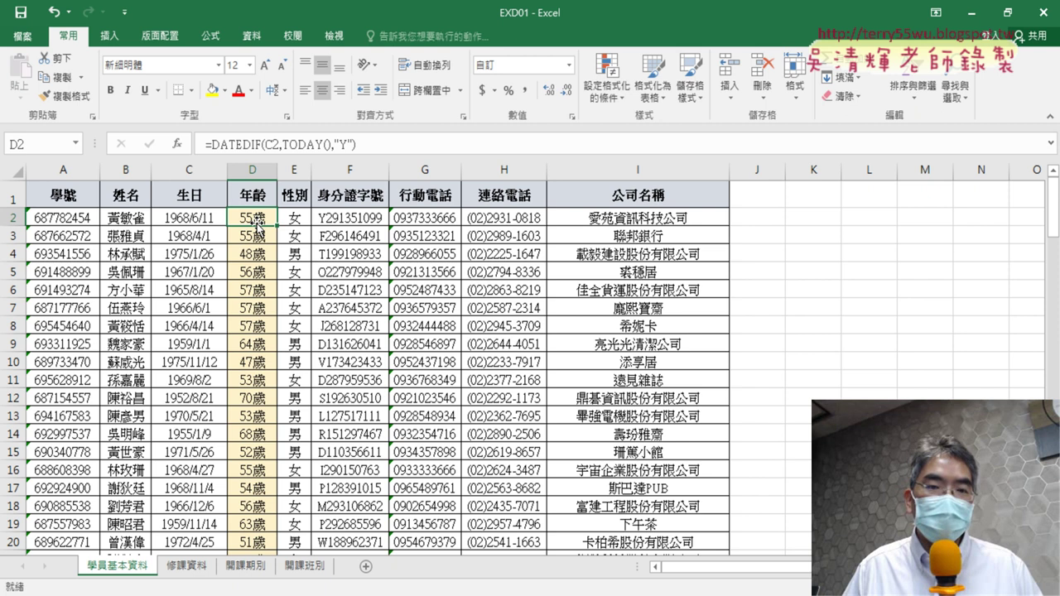
{"action": "left_click", "coordinate": [231, 96]}
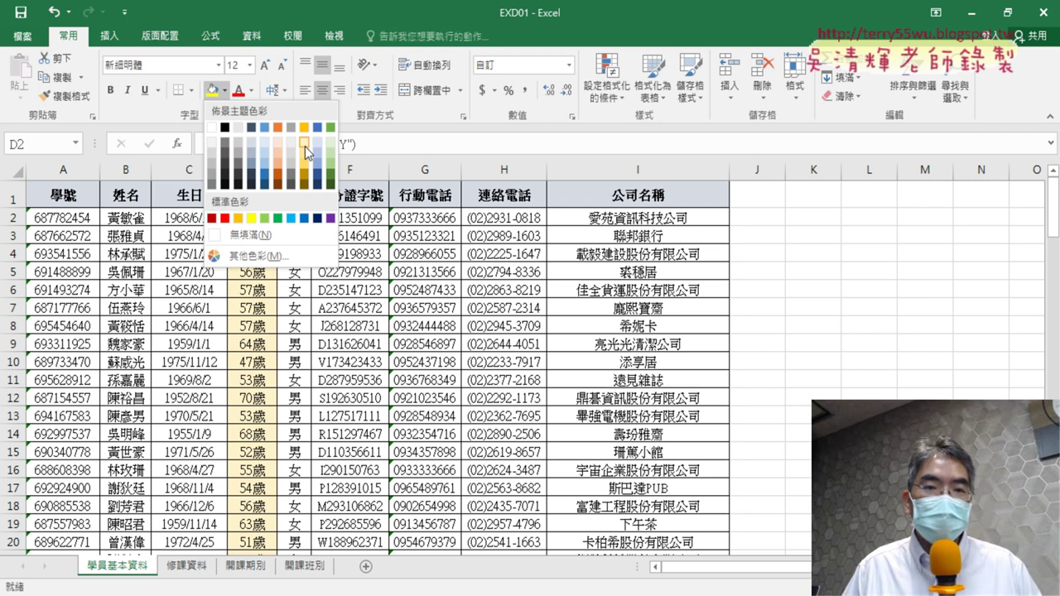
Fill B2:B120 on 修課資料 with the matching light gold colour.
{"action": "left_click", "coordinate": [190, 570]}
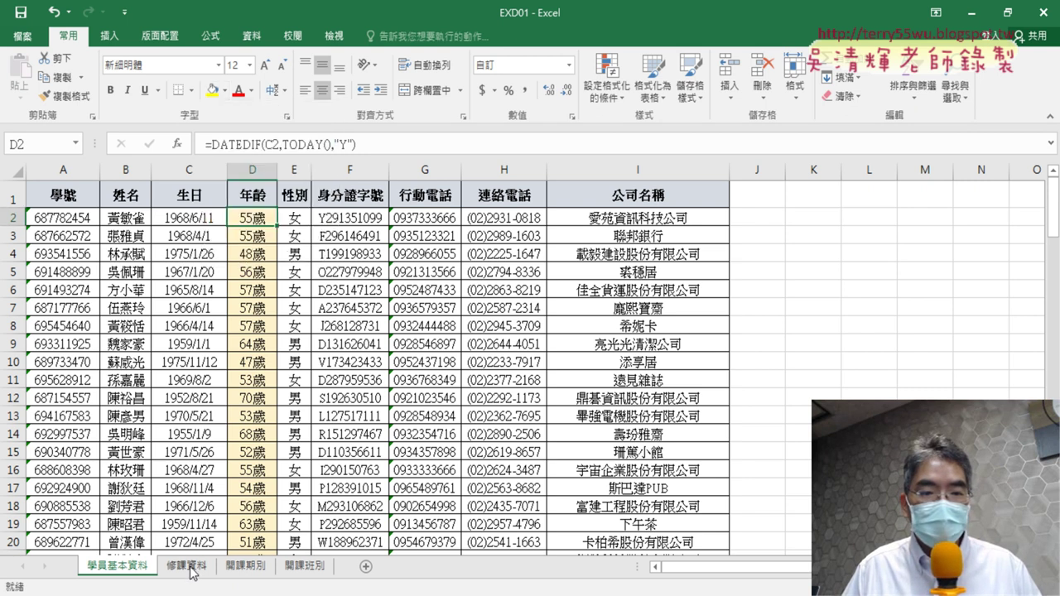
{"action": "left_click", "coordinate": [190, 570]}
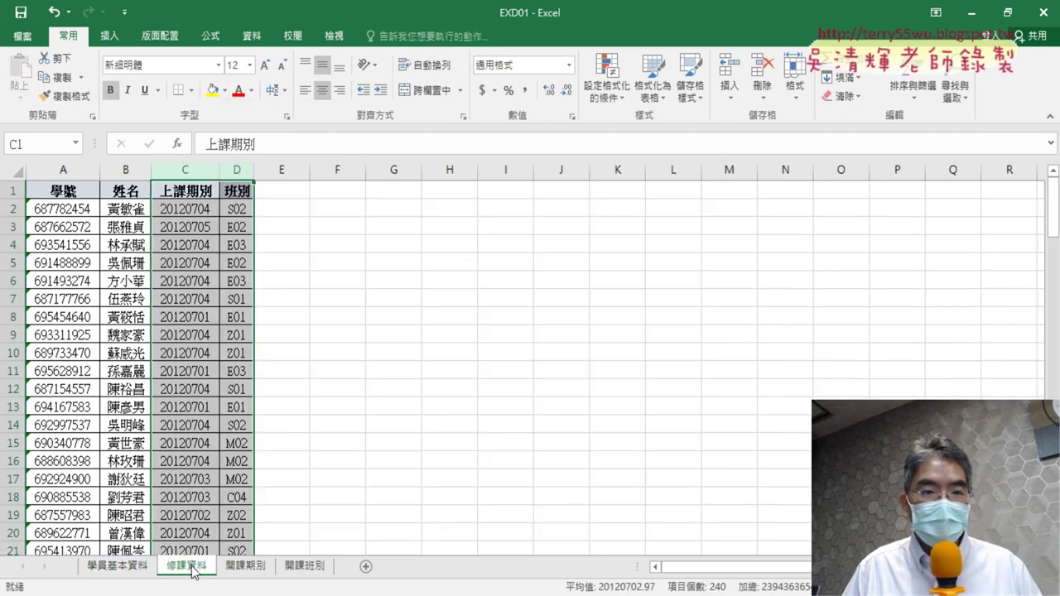
{"action": "left_click", "coordinate": [125, 207]}
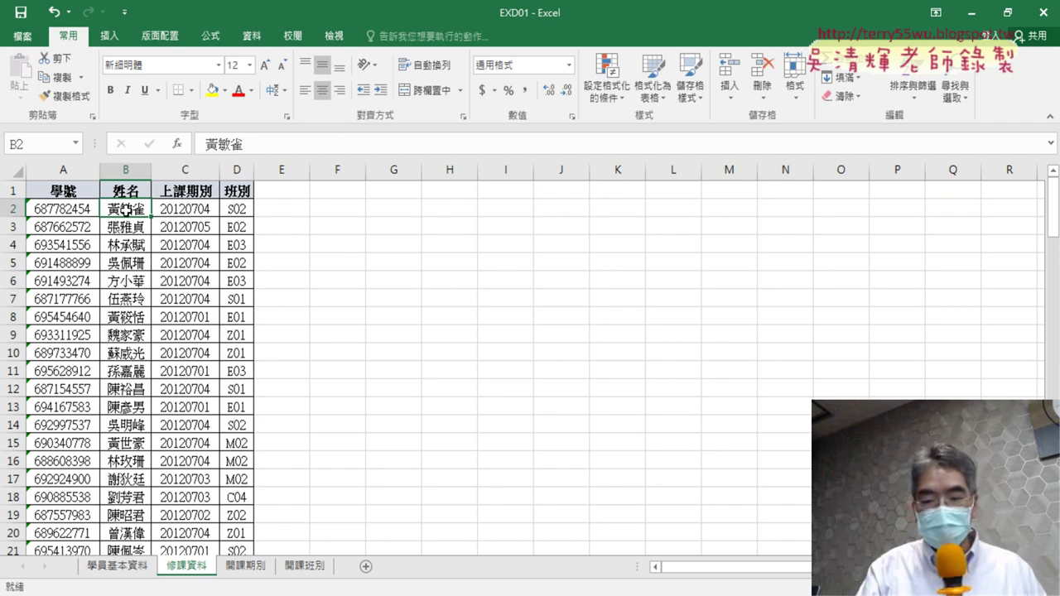
{"action": "key", "text": "ctrl+shift+Down"}
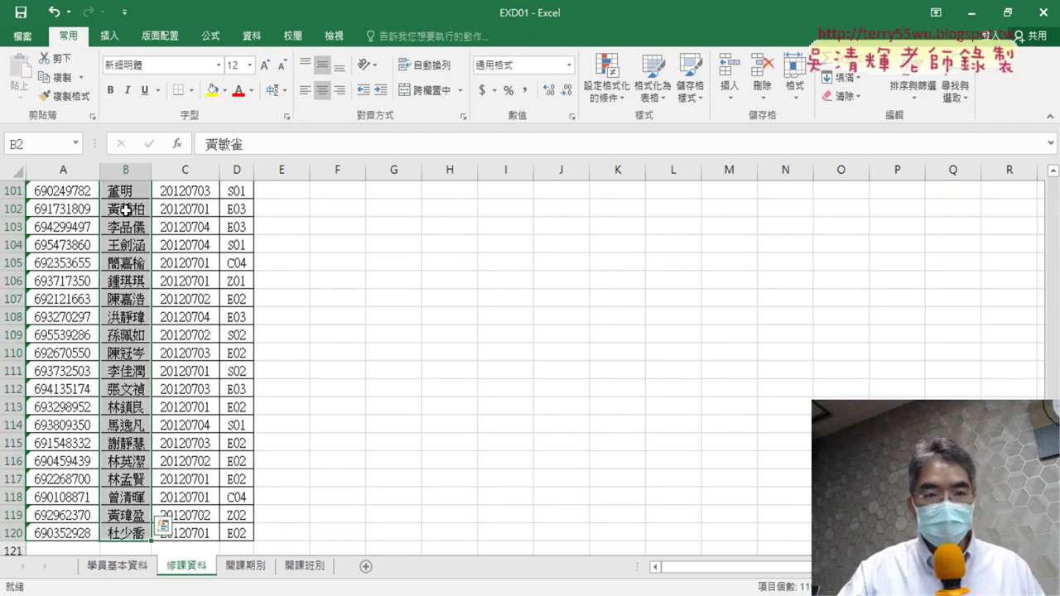
{"action": "left_click", "coordinate": [230, 97]}
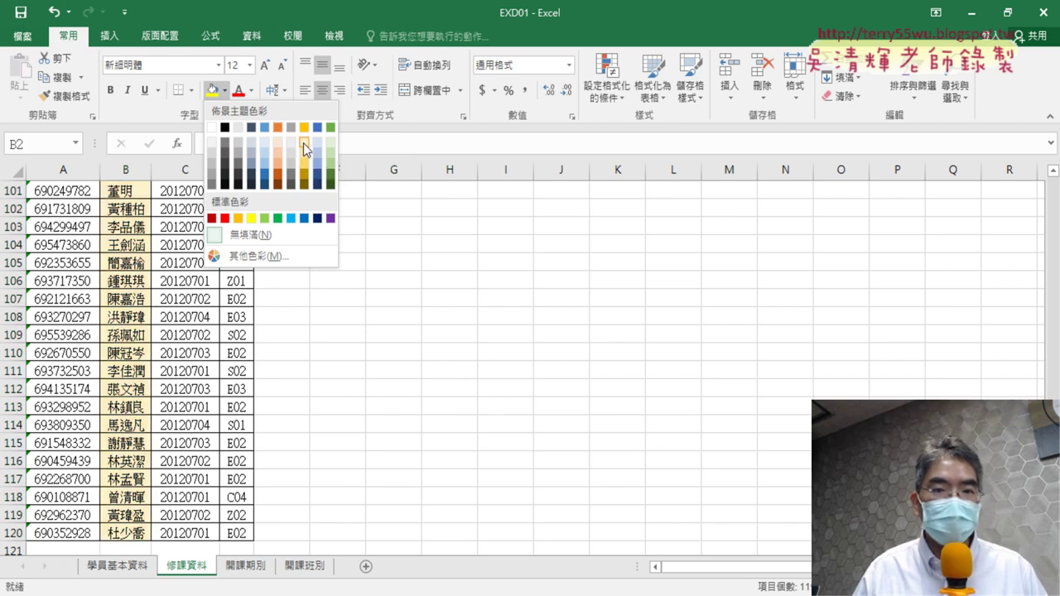
{"action": "left_click", "coordinate": [303, 143]}
{"action": "key", "text": "ctrl+BackSpace"}
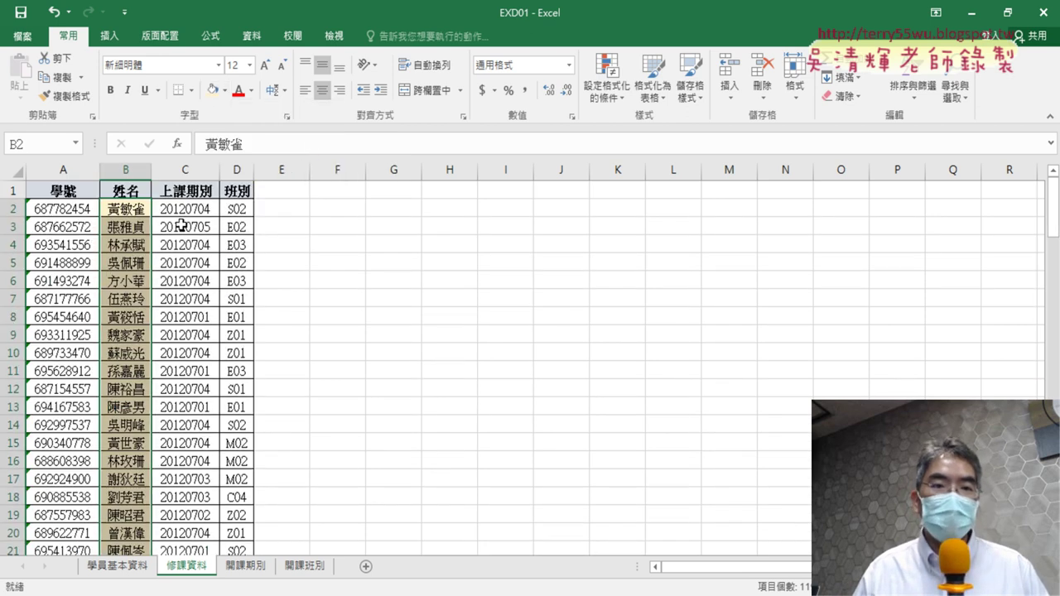
{"action": "key", "text": "alt+Tab"}
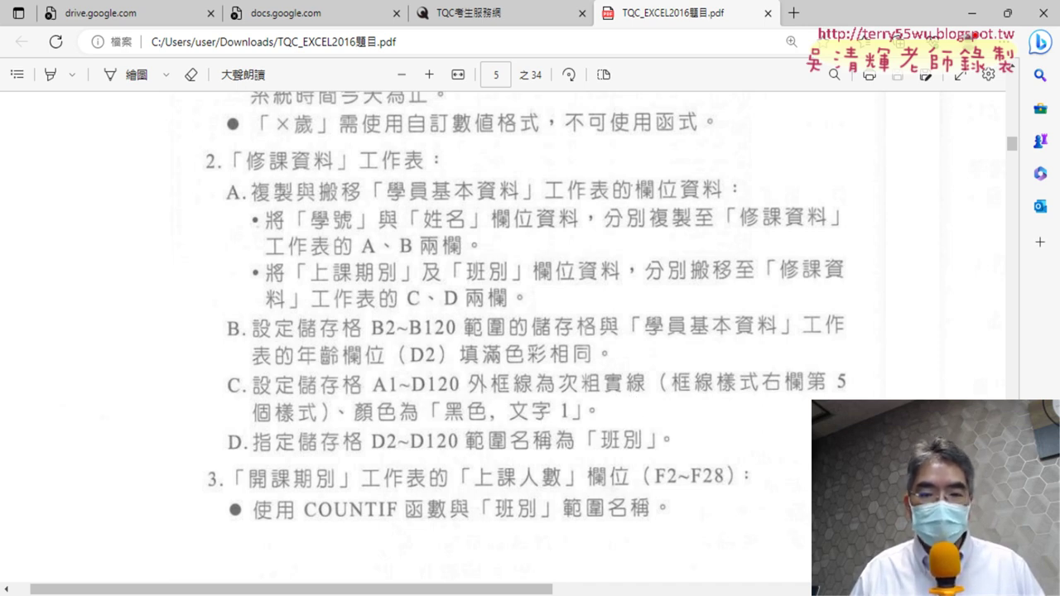
{"action": "key", "text": "alt+Tab"}
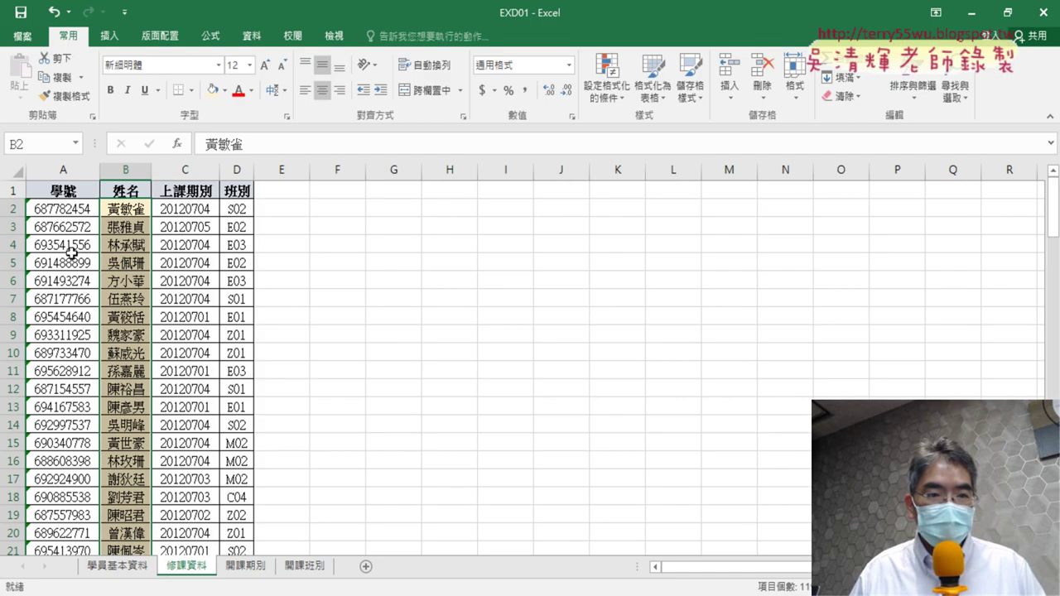
{"action": "left_click", "coordinate": [55, 189]}
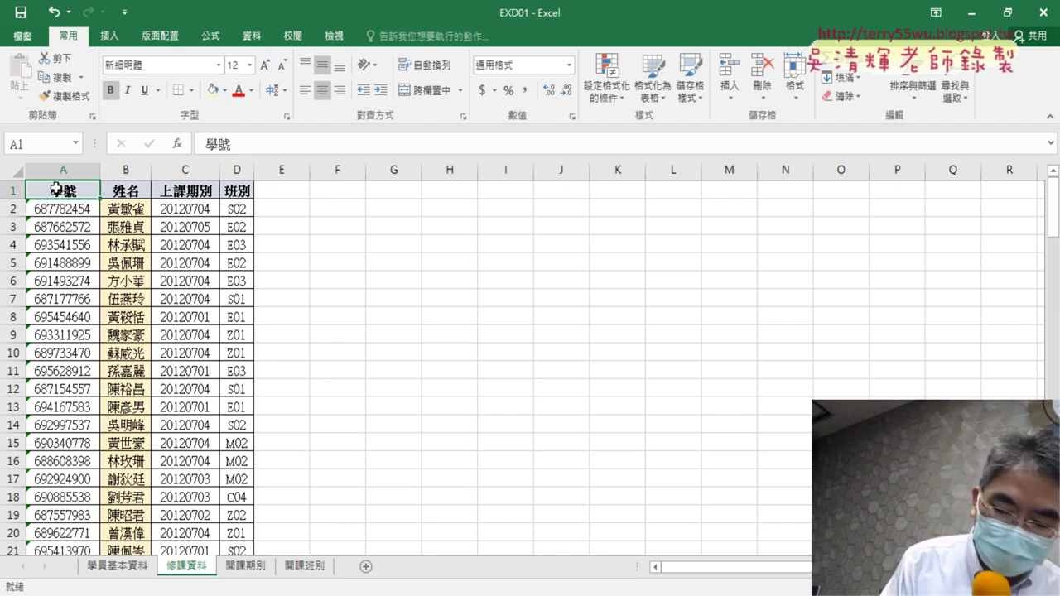
Select A1:D120 and open More Borders, rechecking the PDF's border rule.
{"action": "key", "text": "ctrl+shift+Right"}
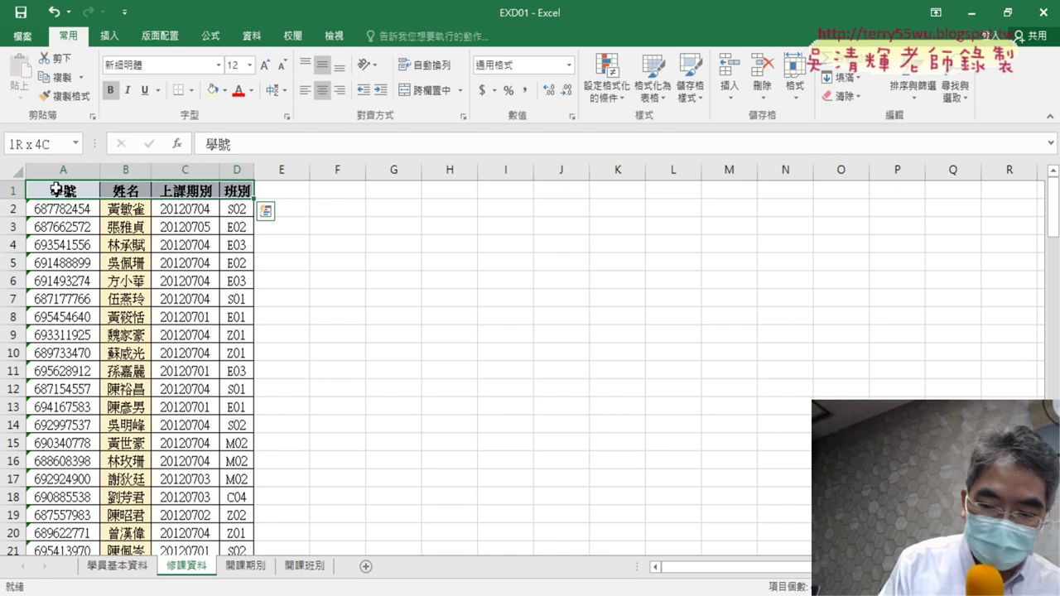
{"action": "key", "text": "ctrl+shift+Down"}
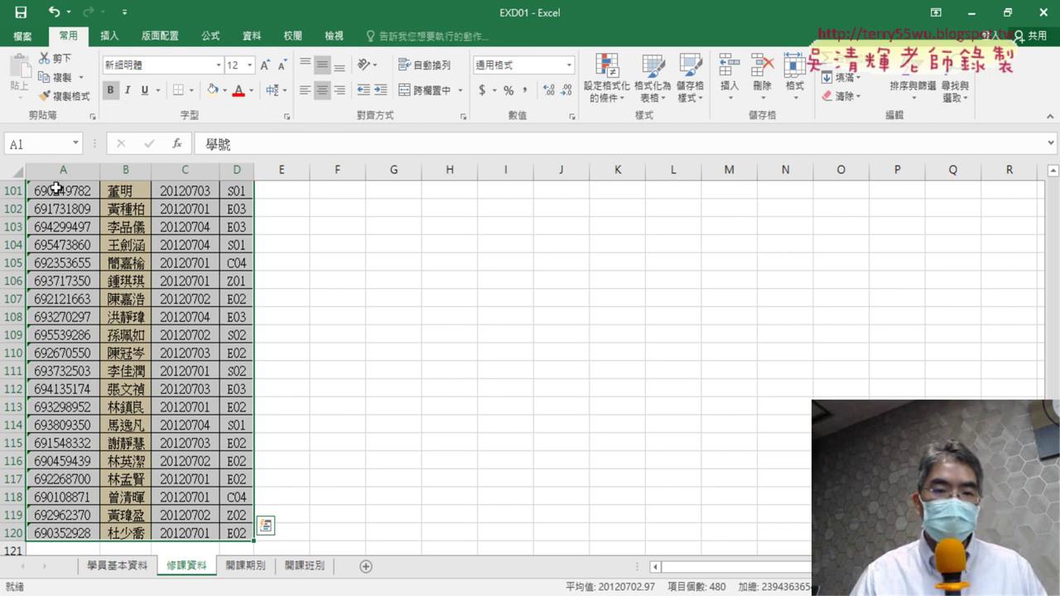
{"action": "left_click", "coordinate": [193, 90]}
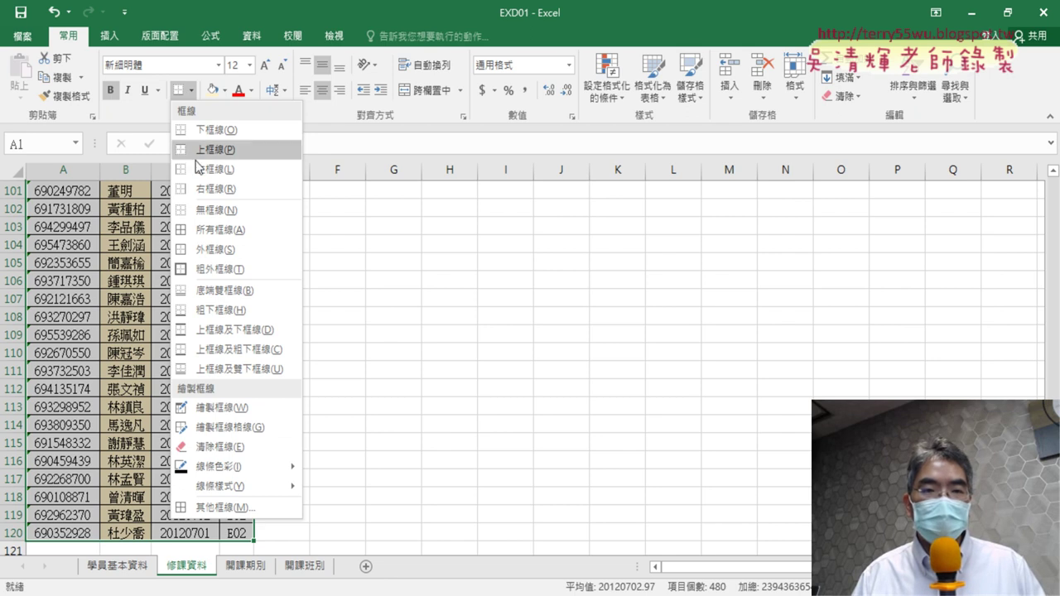
{"action": "left_click", "coordinate": [269, 506]}
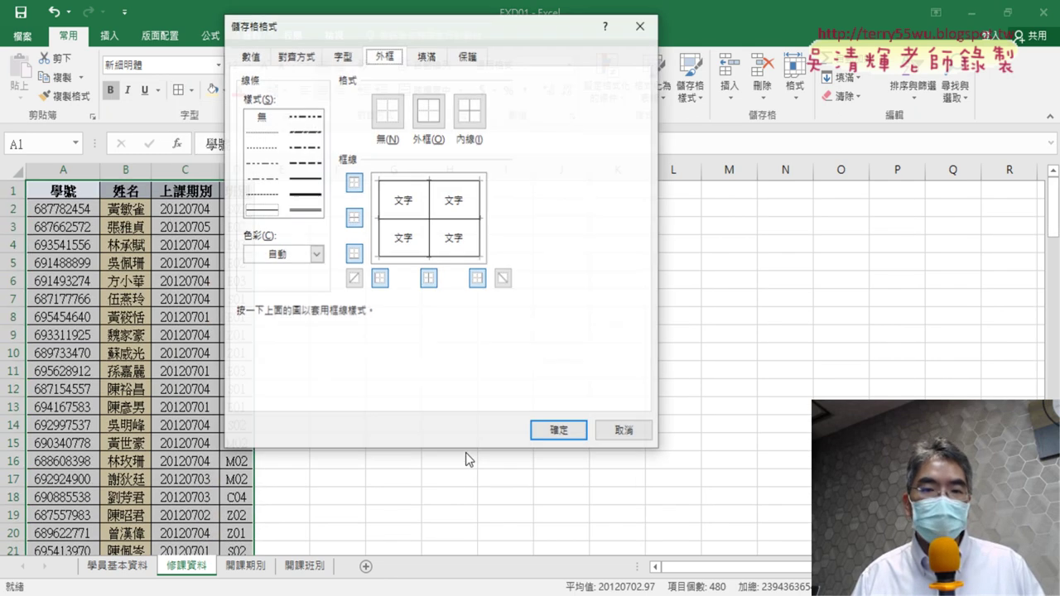
{"action": "key", "text": "alt+Tab"}
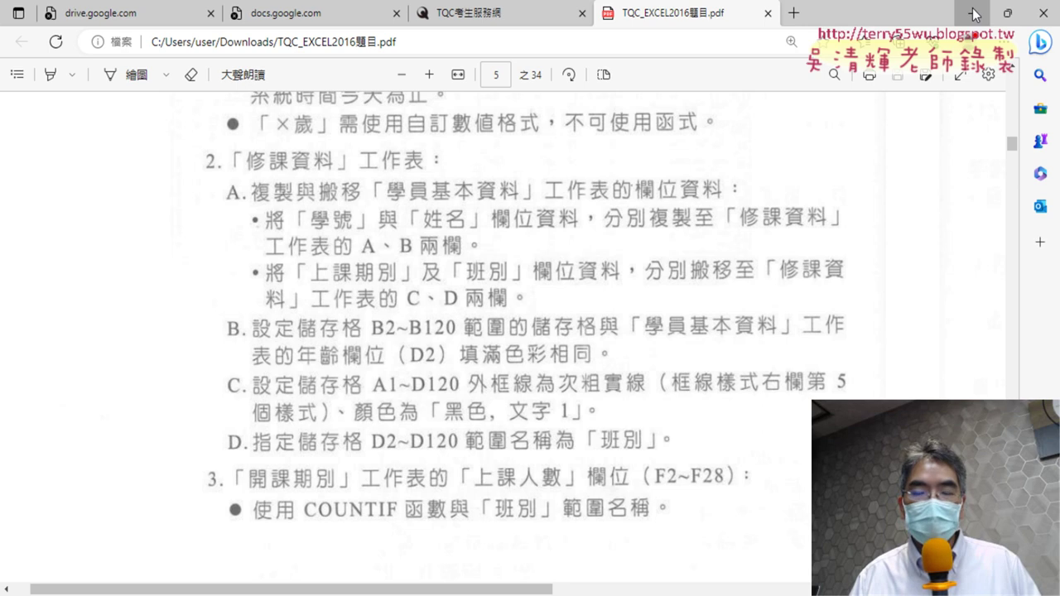
{"action": "key", "text": "alt+Tab"}
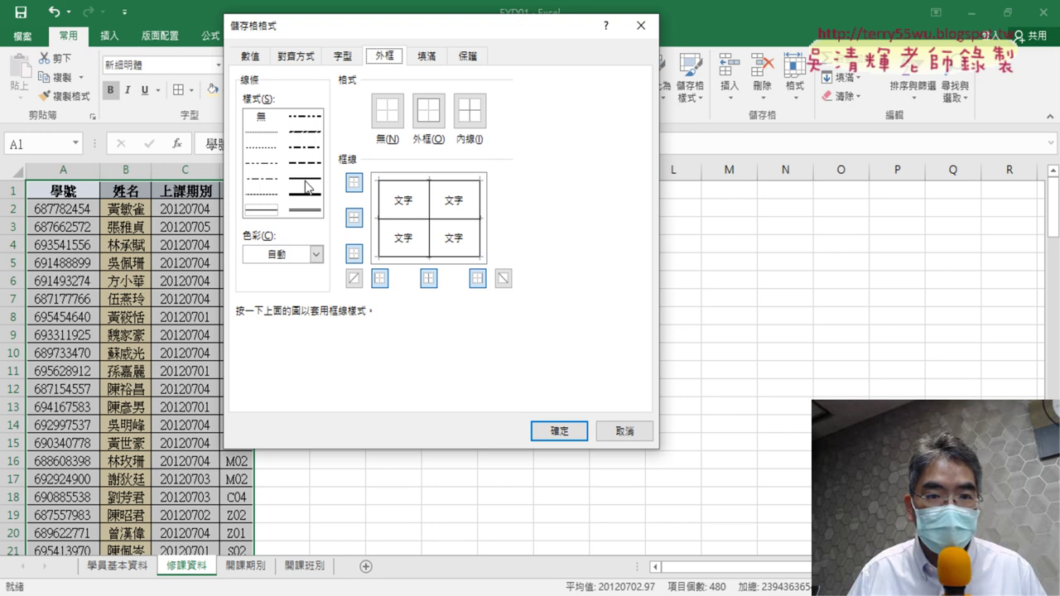
Apply a medium solid outline border in black, Text 1 around A1:D120.
{"action": "left_click", "coordinate": [305, 181]}
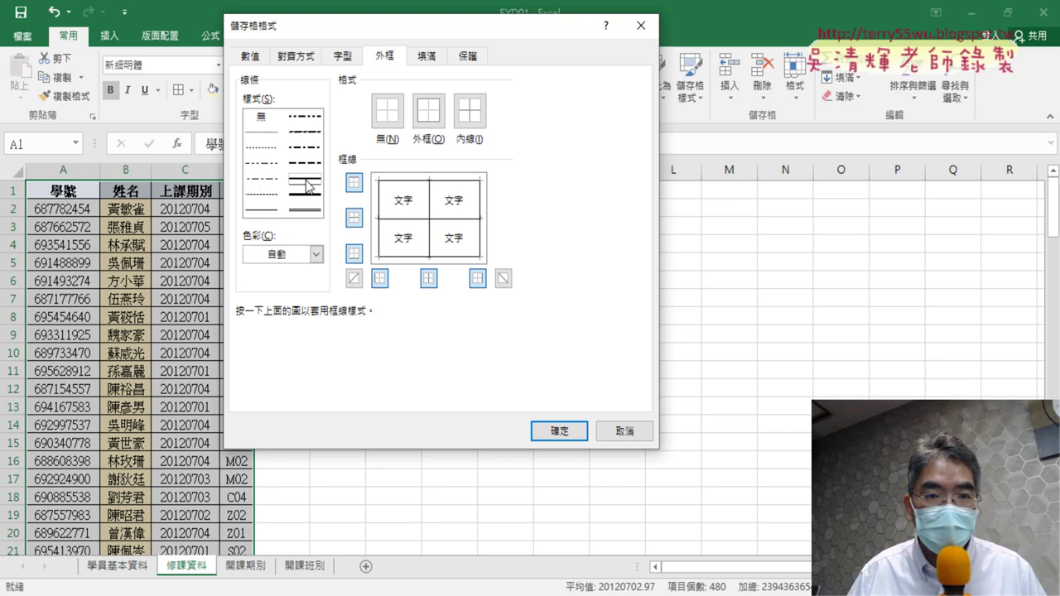
{"action": "left_click", "coordinate": [317, 258]}
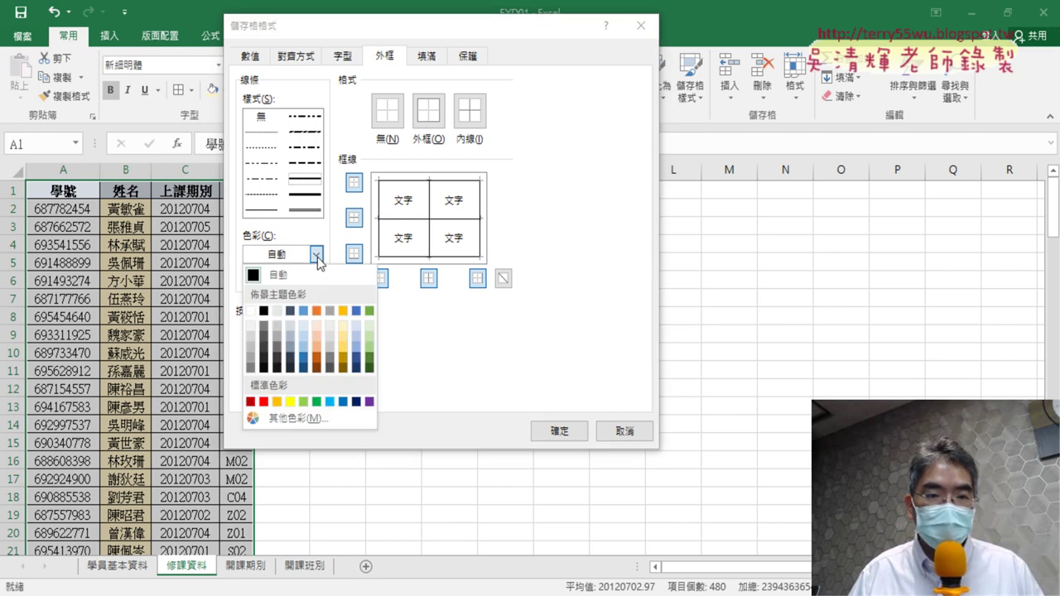
{"action": "left_click", "coordinate": [266, 312]}
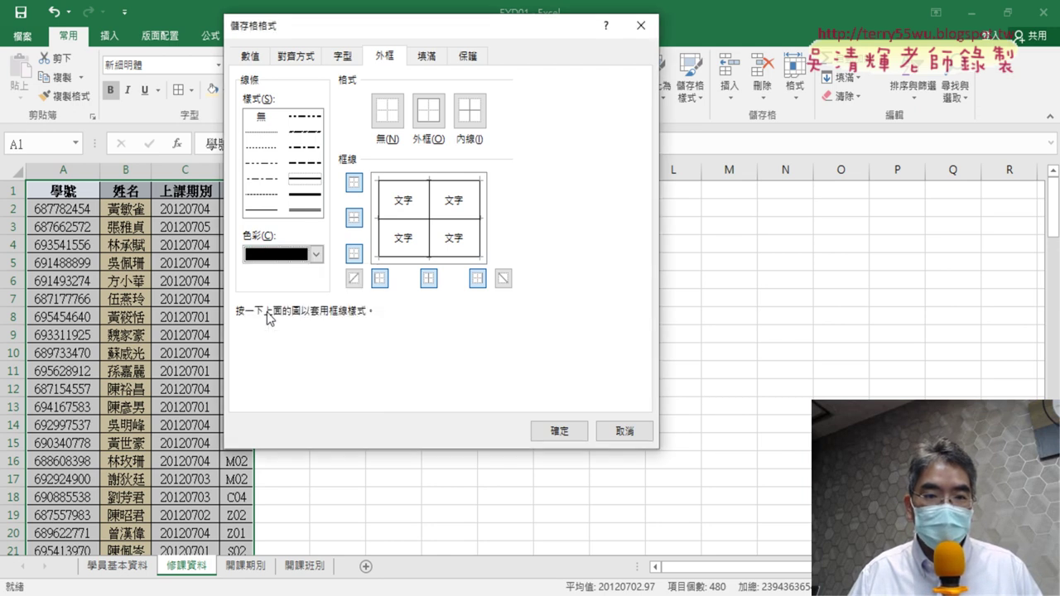
{"action": "left_click", "coordinate": [316, 257]}
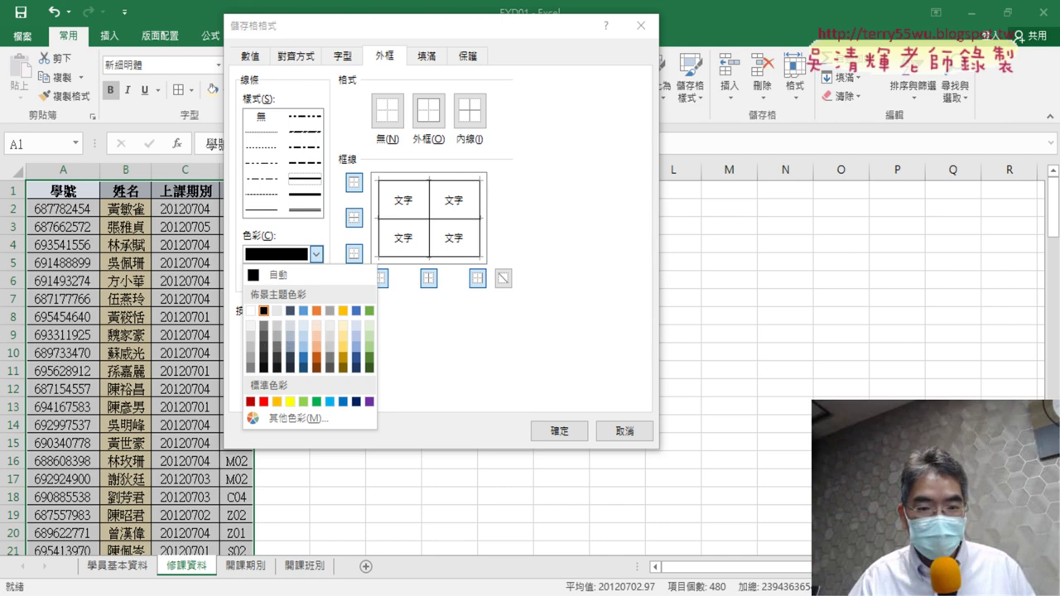
{"action": "key", "text": "alt+Tab"}
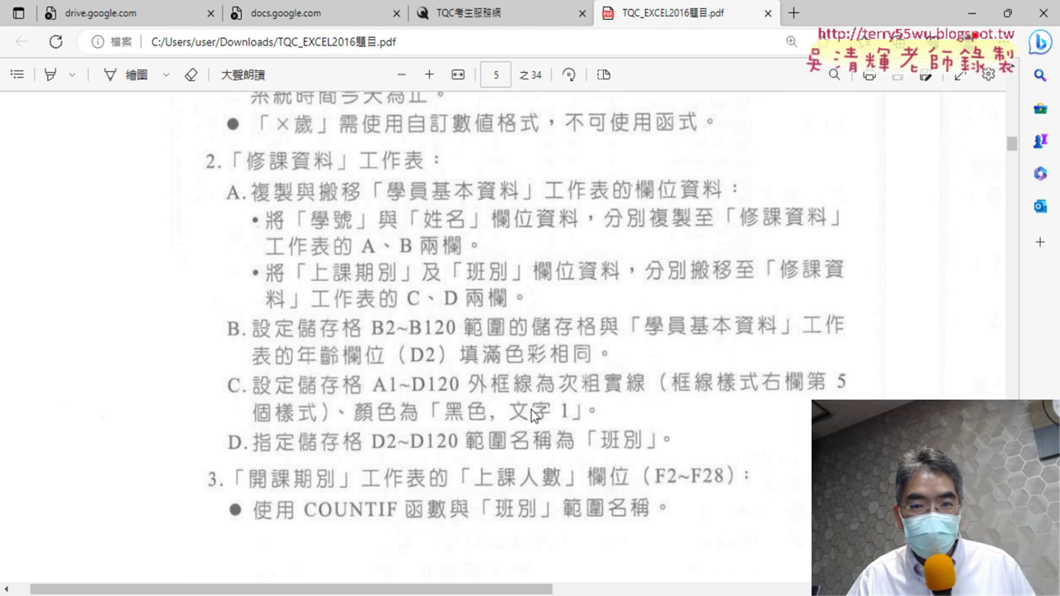
{"action": "left_click", "coordinate": [977, 13]}
{"action": "left_click", "coordinate": [315, 254]}
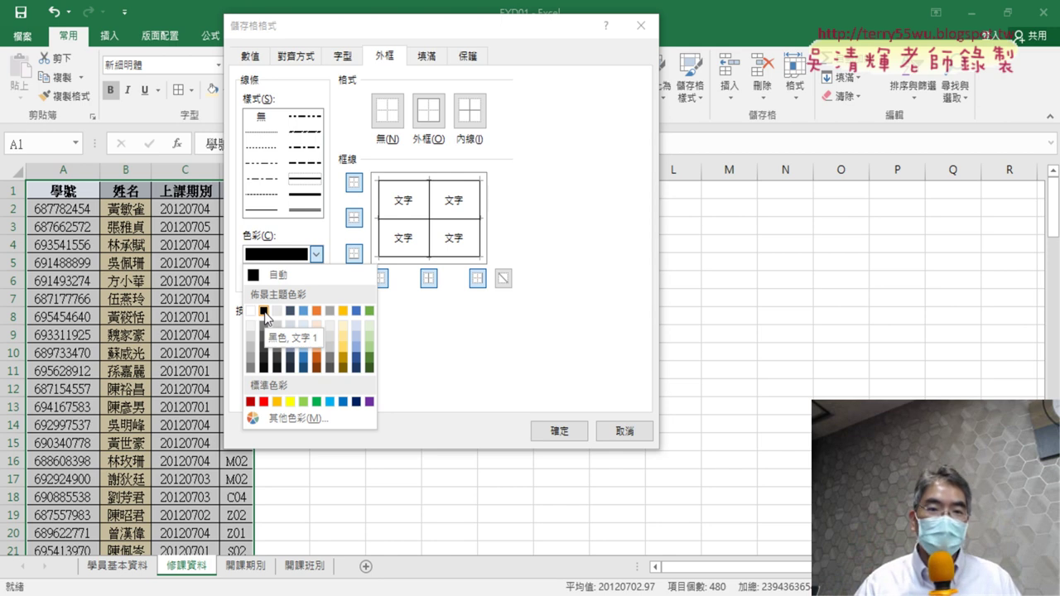
{"action": "left_click", "coordinate": [264, 312]}
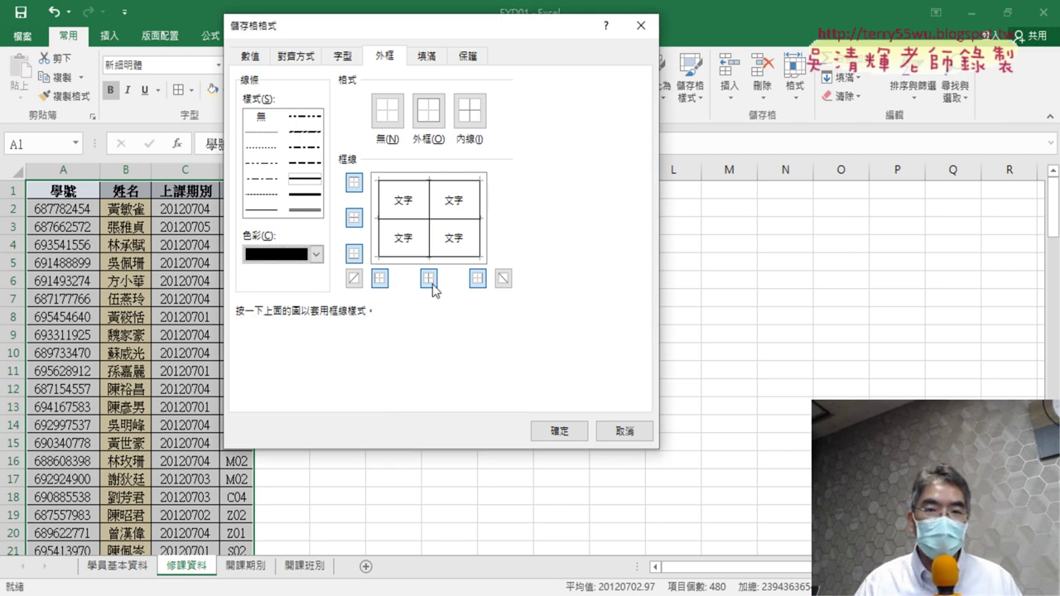
{"action": "left_click", "coordinate": [428, 116]}
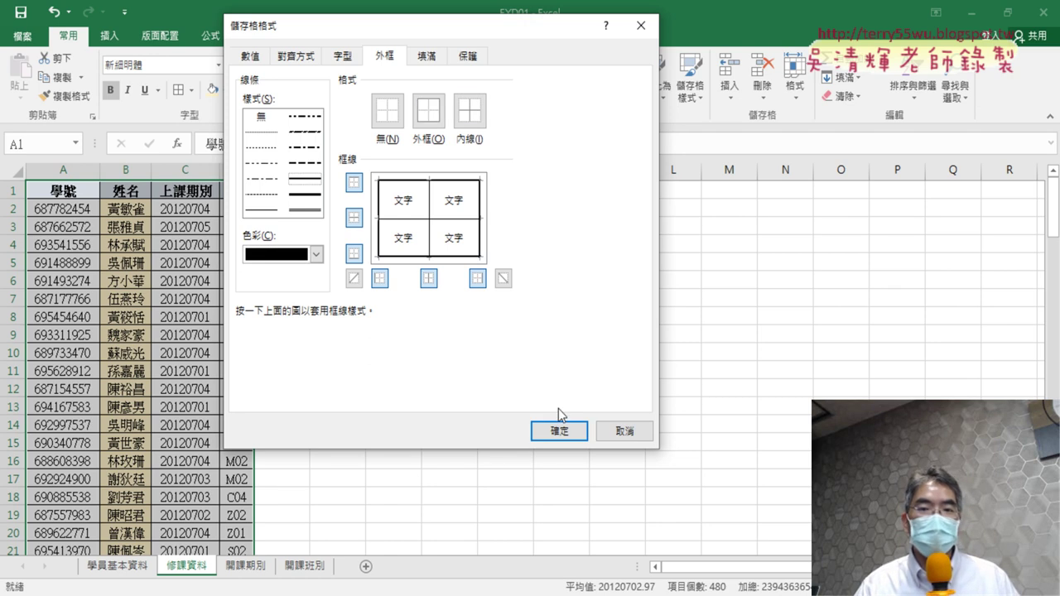
{"action": "left_click", "coordinate": [560, 433]}
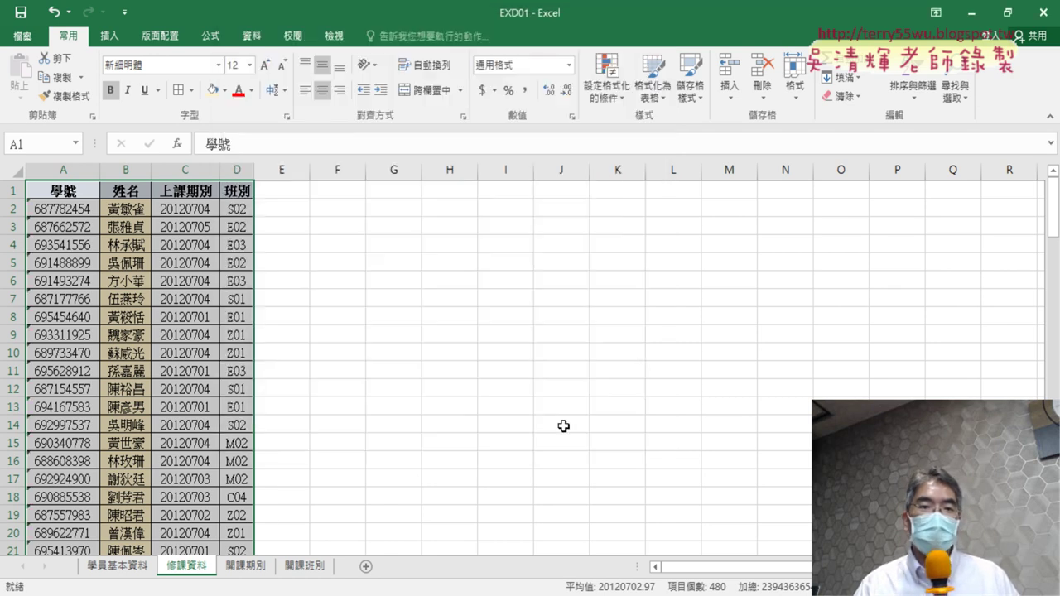
{"action": "left_click", "coordinate": [400, 595]}
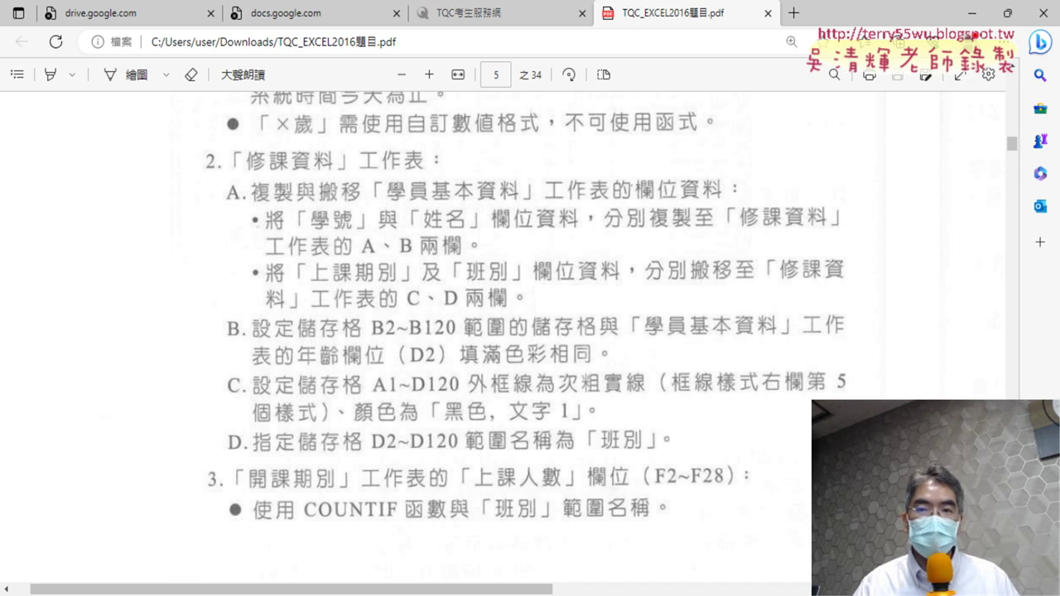
{"action": "left_click", "coordinate": [971, 13]}
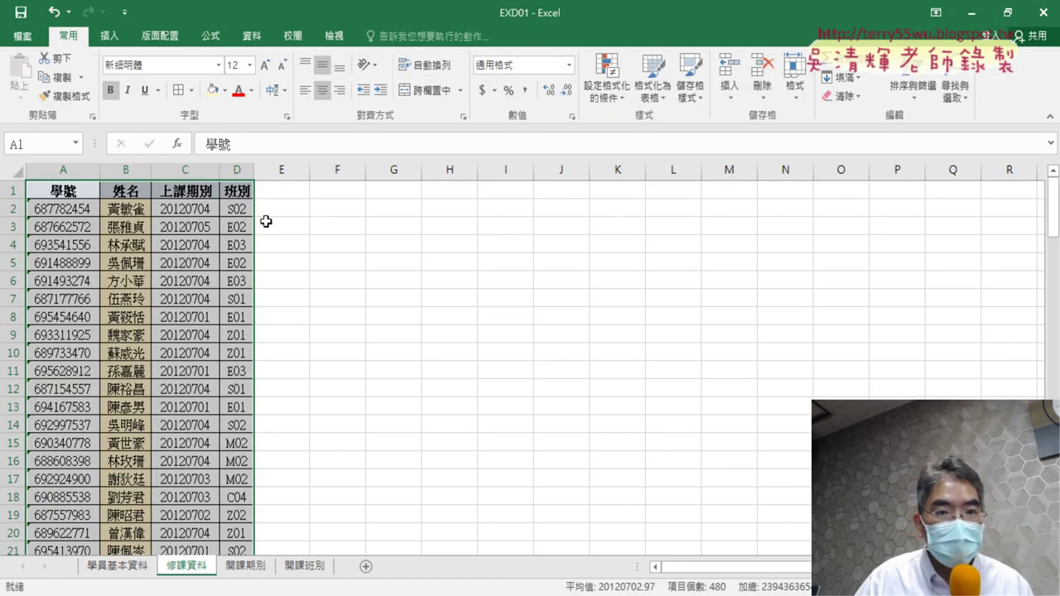
{"action": "left_click", "coordinate": [238, 208]}
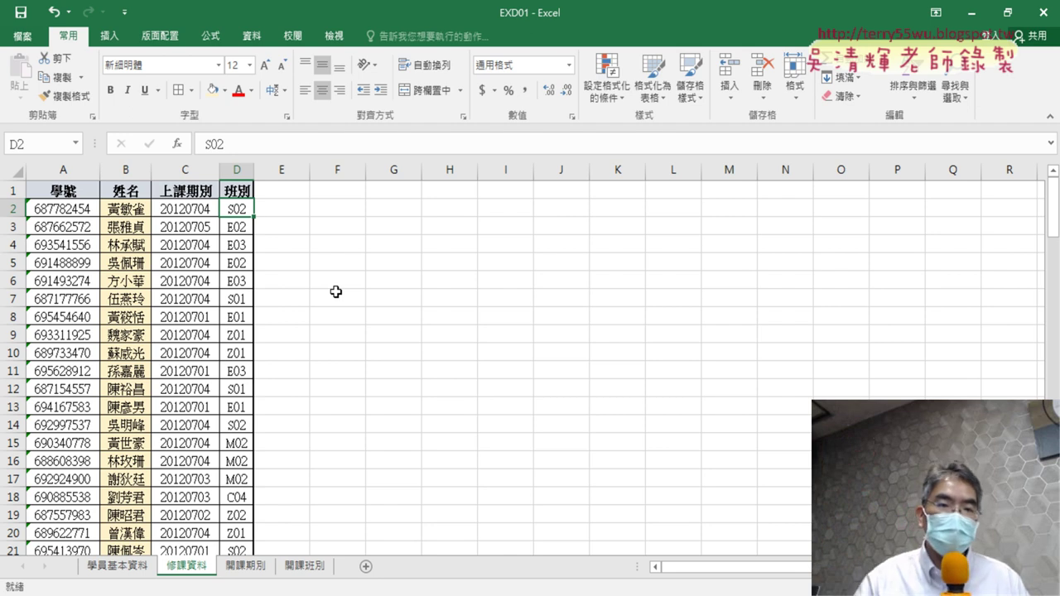
{"action": "left_click", "coordinate": [238, 189]}
{"action": "left_click_drag", "start_coordinate": [232, 144], "coordinate": [205, 144]}
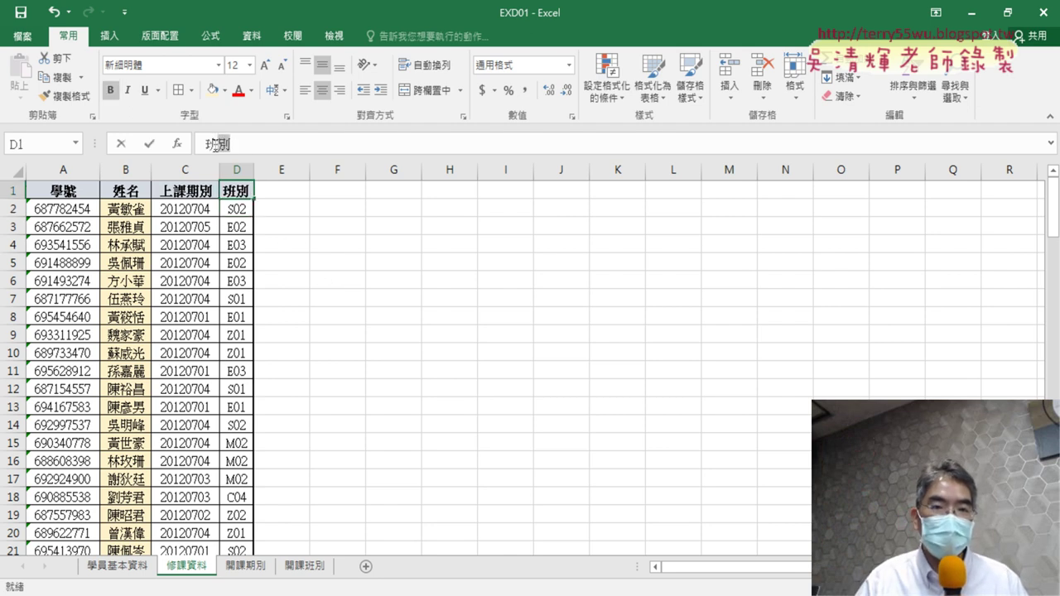
{"action": "right_click", "coordinate": [223, 144]}
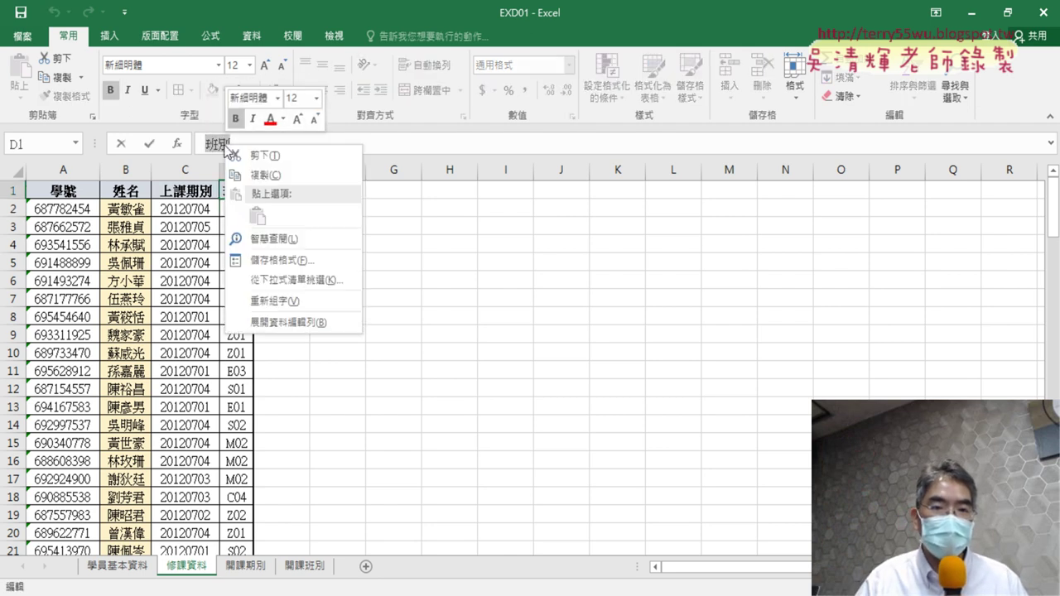
{"action": "left_click", "coordinate": [257, 177]}
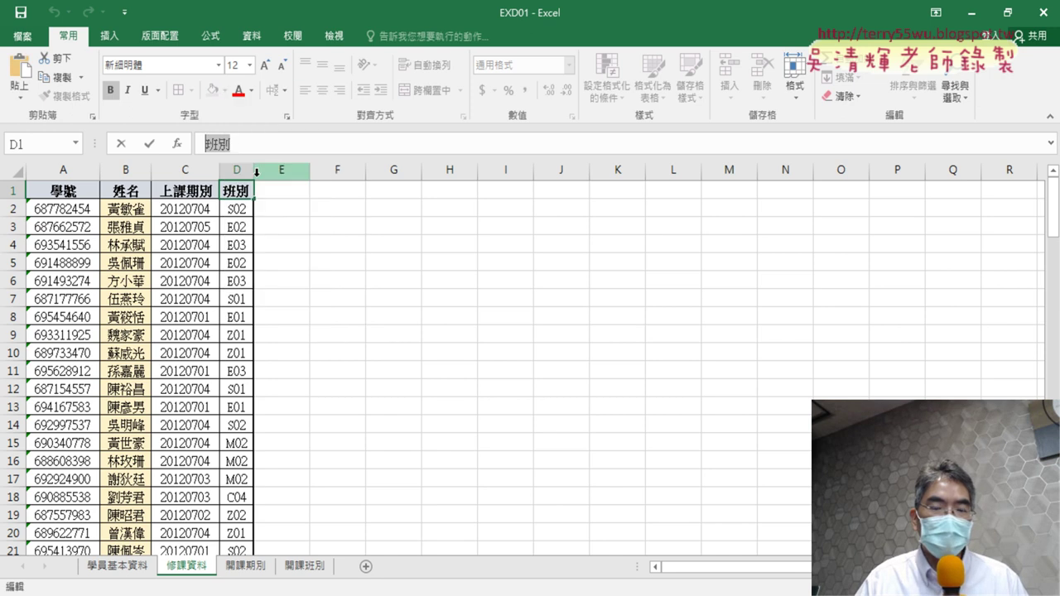
{"action": "left_click", "coordinate": [121, 144]}
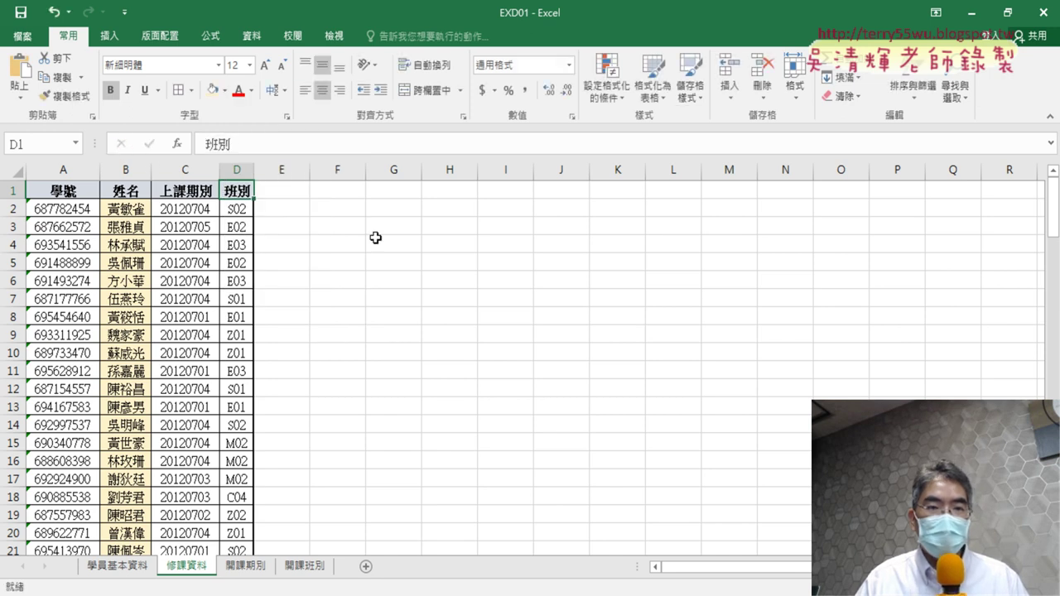
Select D2:D120 and name it 班別 through the Name Box.
{"action": "left_click", "coordinate": [238, 209]}
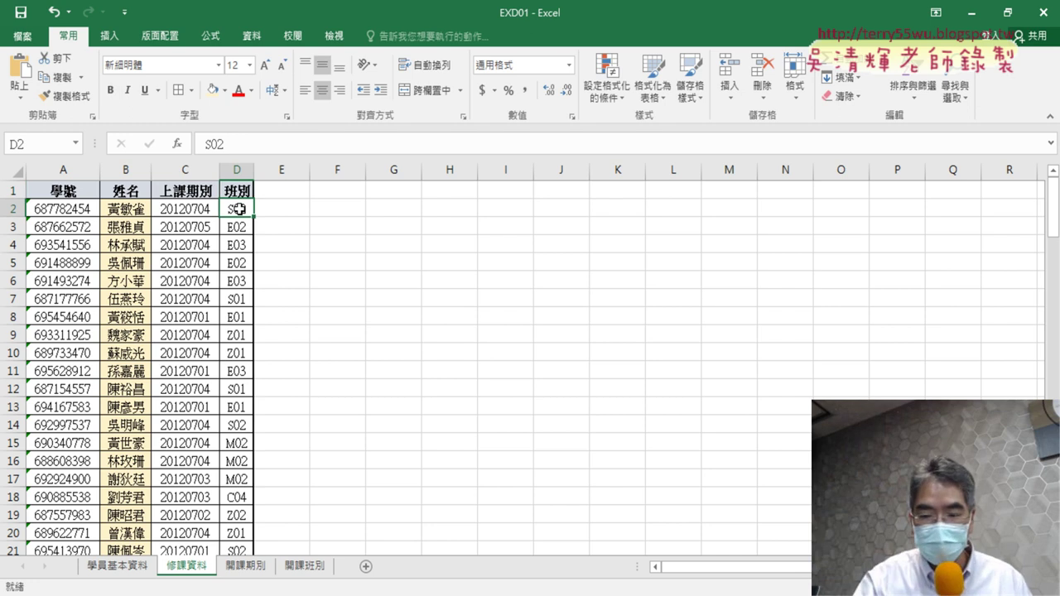
{"action": "key", "text": "ctrl+shift+Down"}
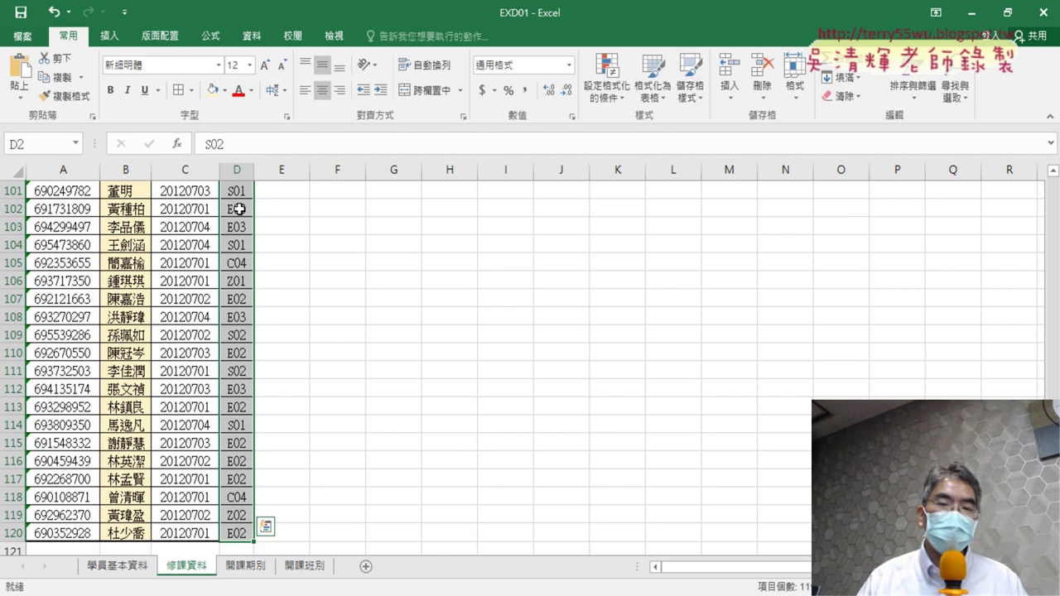
{"action": "scroll", "coordinate": [336, 370], "scroll_direction": "up", "scroll_amount": 6}
{"action": "scroll", "coordinate": [337, 370], "scroll_direction": "up", "scroll_amount": 6}
{"action": "scroll", "coordinate": [336, 371], "scroll_direction": "up", "scroll_amount": 11}
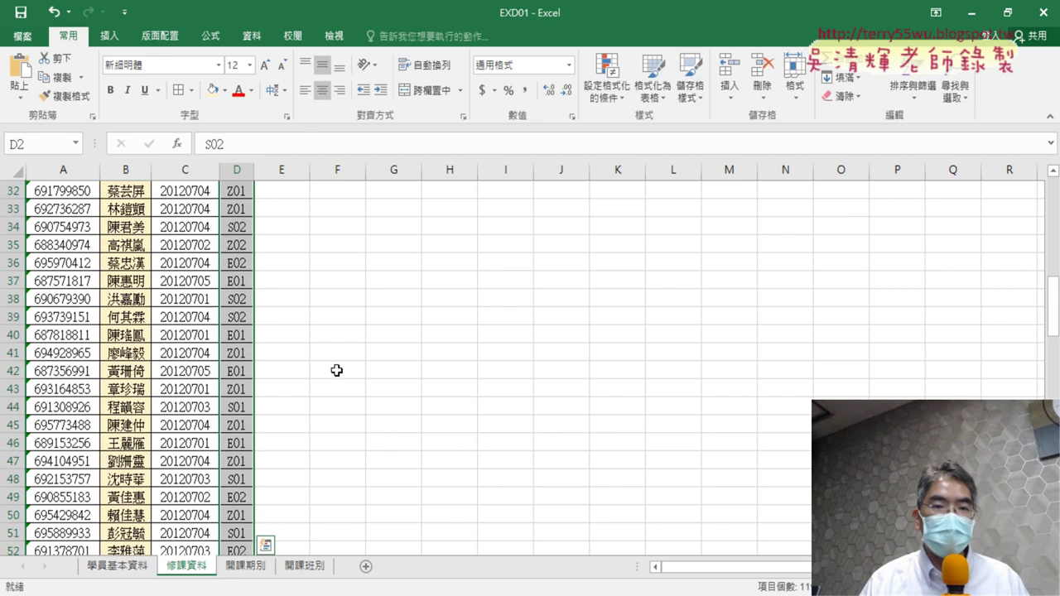
{"action": "scroll", "coordinate": [337, 370], "scroll_direction": "up", "scroll_amount": 10}
{"action": "scroll", "coordinate": [336, 370], "scroll_direction": "up", "scroll_amount": 1}
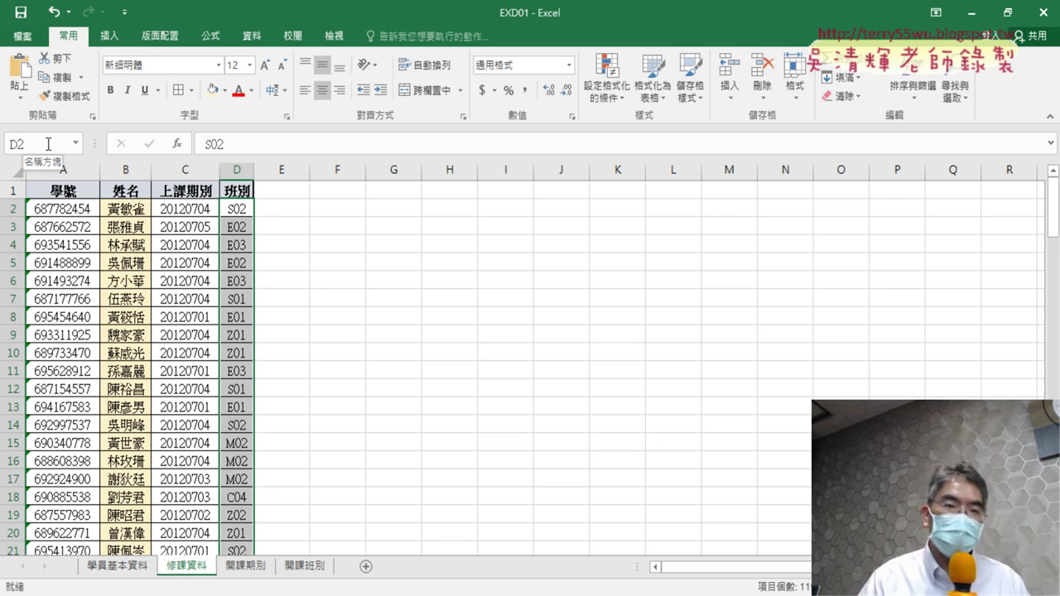
{"action": "left_click", "coordinate": [47, 145]}
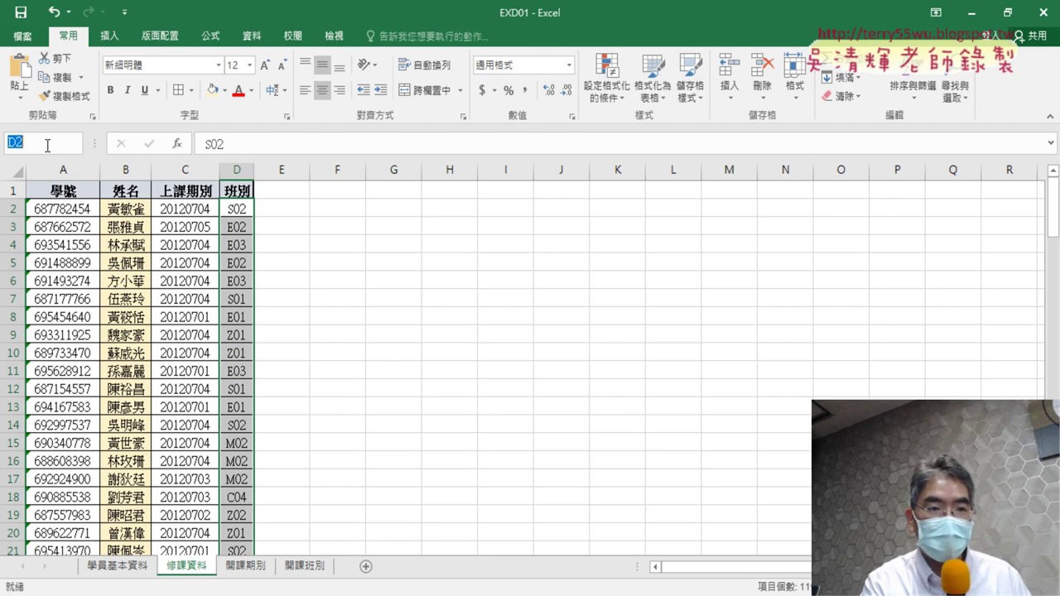
{"action": "type", "text": "班別"}
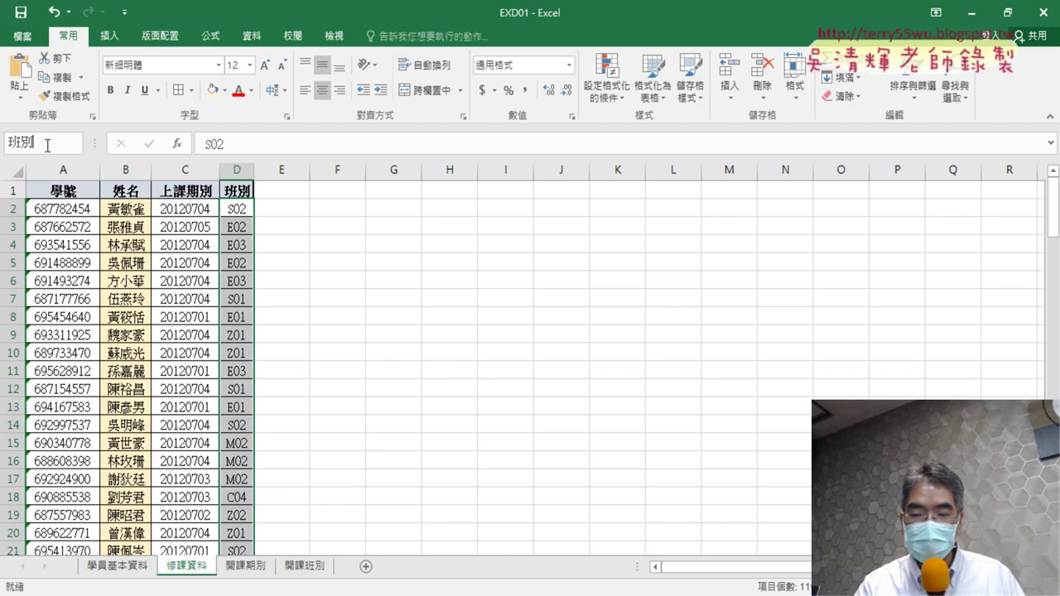
{"action": "key", "text": "Return"}
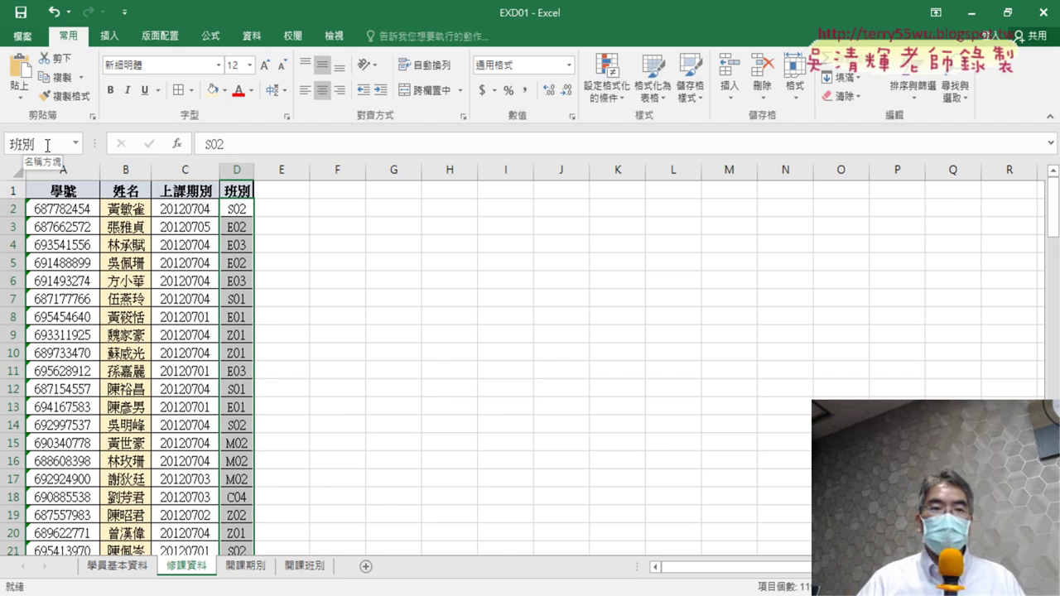
Reselect D2:D120 and confirm the Name Box displays 班別.
{"action": "left_click", "coordinate": [347, 236]}
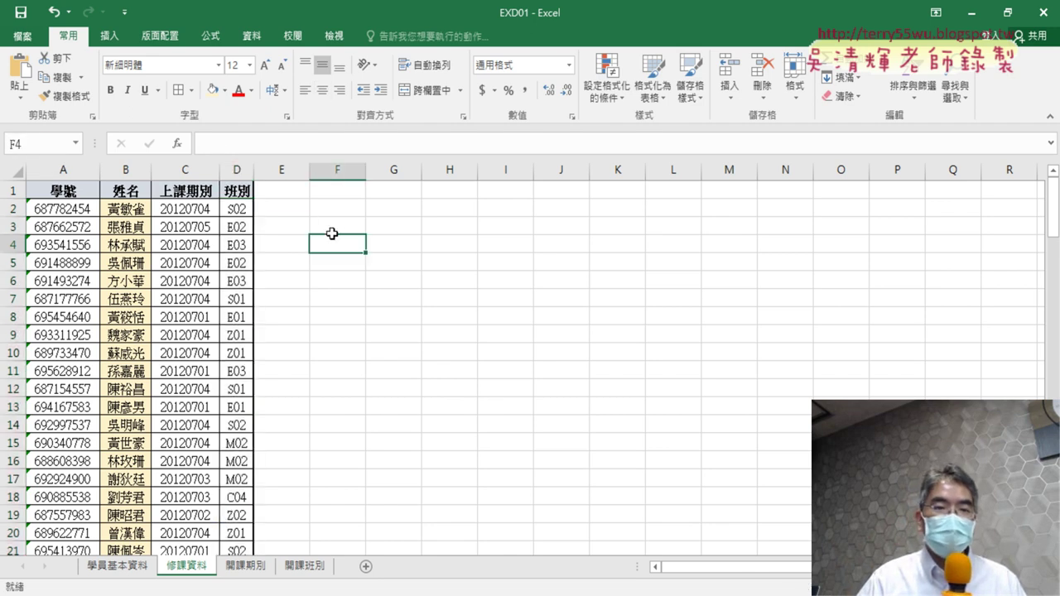
{"action": "left_click", "coordinate": [237, 209]}
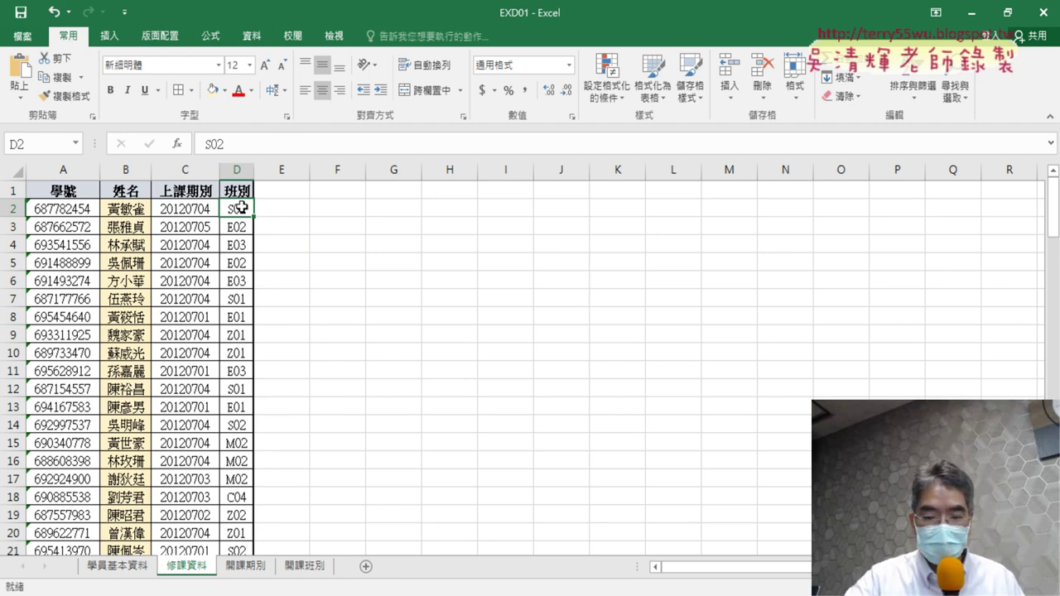
{"action": "key", "text": "ctrl+shift+Down"}
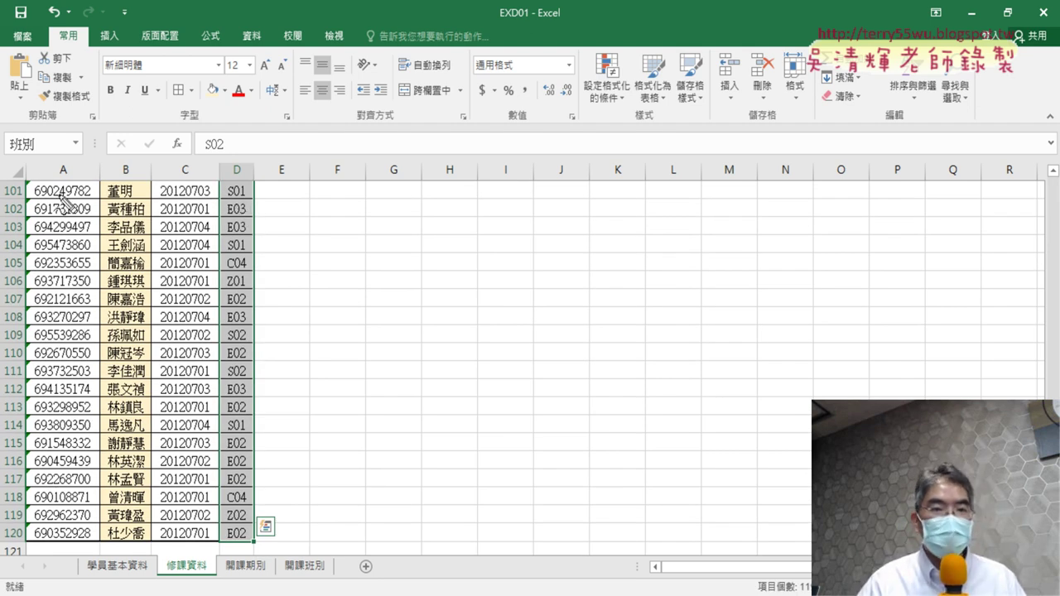
{"action": "left_click_drag", "start_coordinate": [34, 130], "coordinate": [42, 134]}
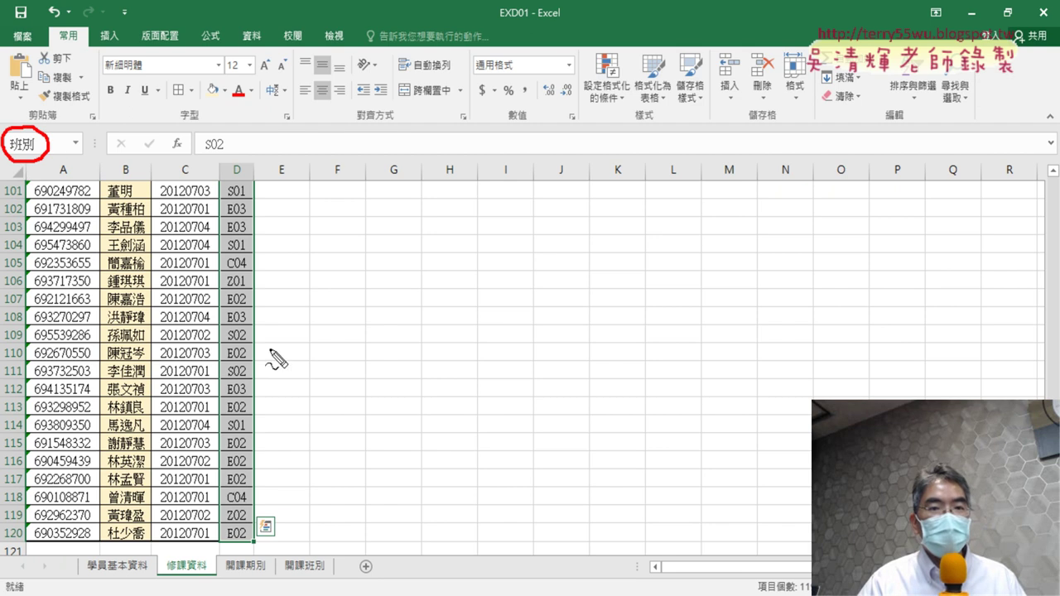
{"action": "mouse_move", "coordinate": [240, 444]}
{"action": "left_mouse_down"}
{"action": "mouse_move", "coordinate": [232, 212]}
{"action": "mouse_move", "coordinate": [279, 416]}
{"action": "mouse_move", "coordinate": [267, 452]}
{"action": "left_mouse_up"}
{"action": "mouse_move", "coordinate": [223, 295]}
{"action": "left_mouse_down"}
{"action": "mouse_move", "coordinate": [91, 224]}
{"action": "mouse_move", "coordinate": [48, 176]}
{"action": "mouse_move", "coordinate": [76, 168]}
{"action": "left_mouse_up"}
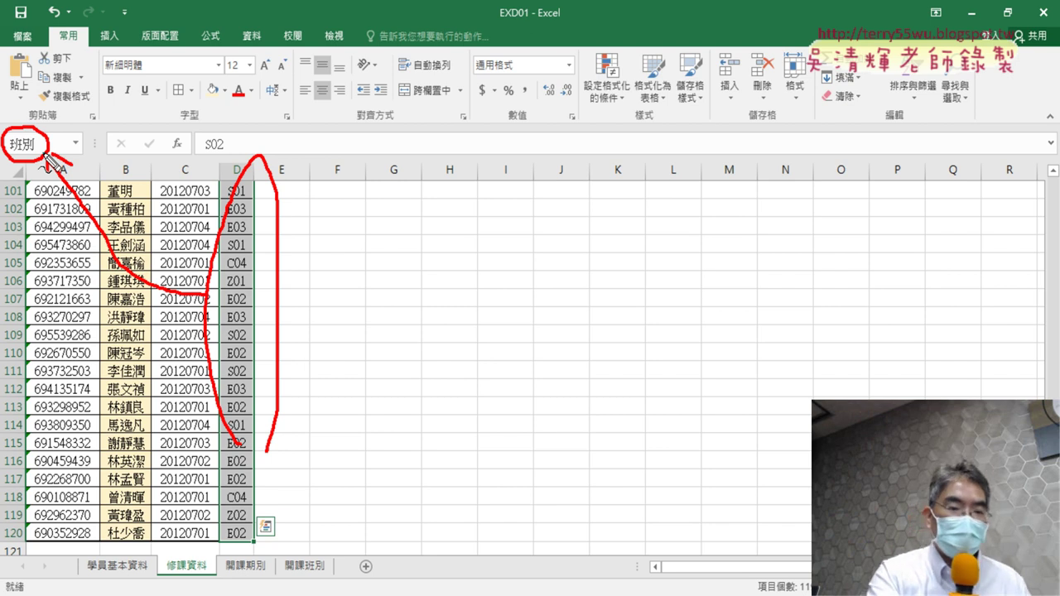
{"action": "key", "text": "Escape"}
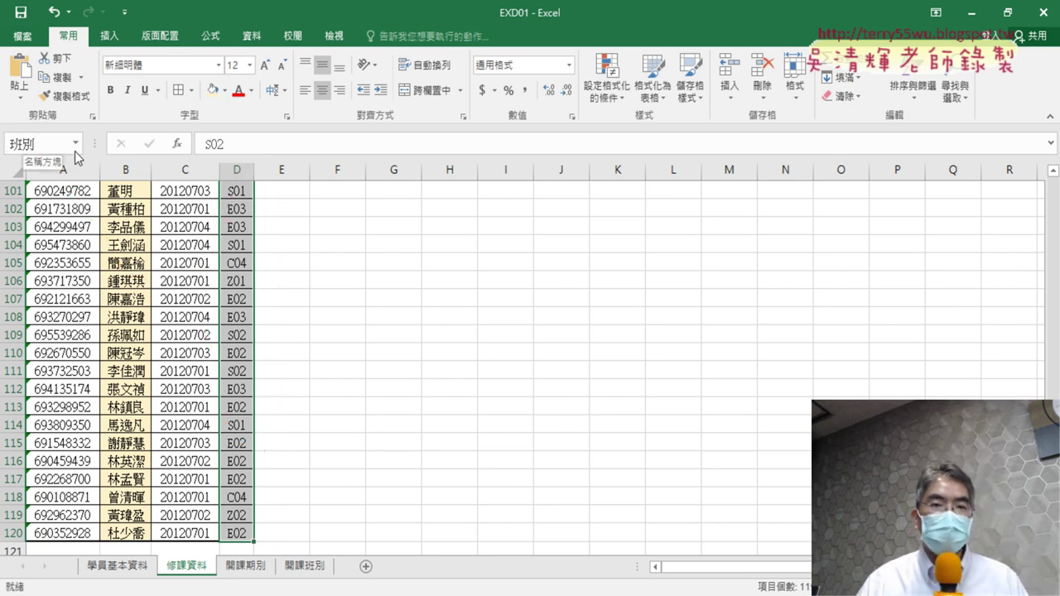
{"action": "left_click", "coordinate": [214, 39]}
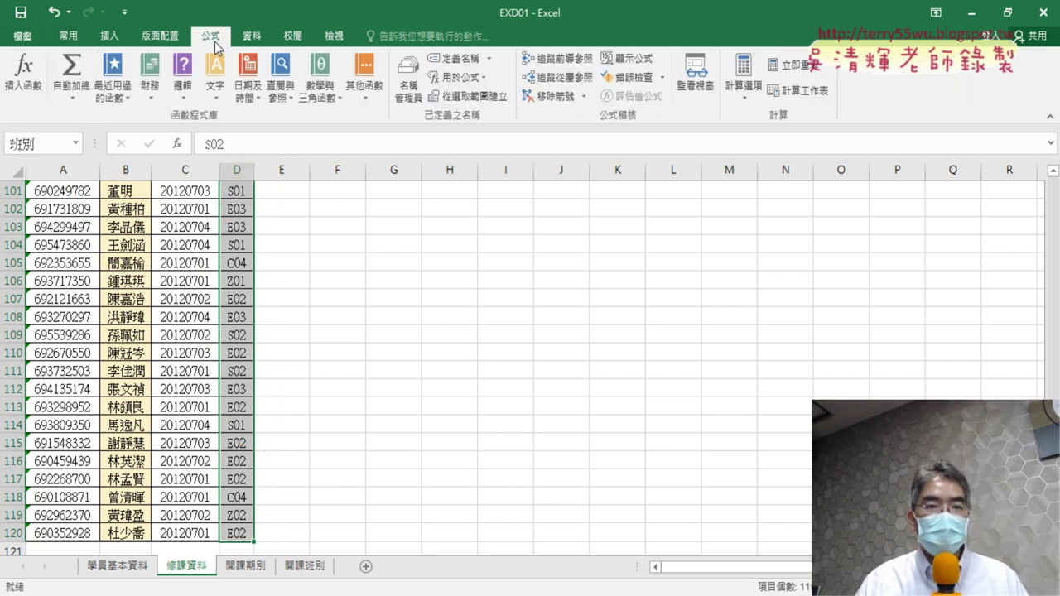
In Name Manager, confirm 班別 refers to =修課資料!$D$2:$D$120.
{"action": "left_click", "coordinate": [409, 91]}
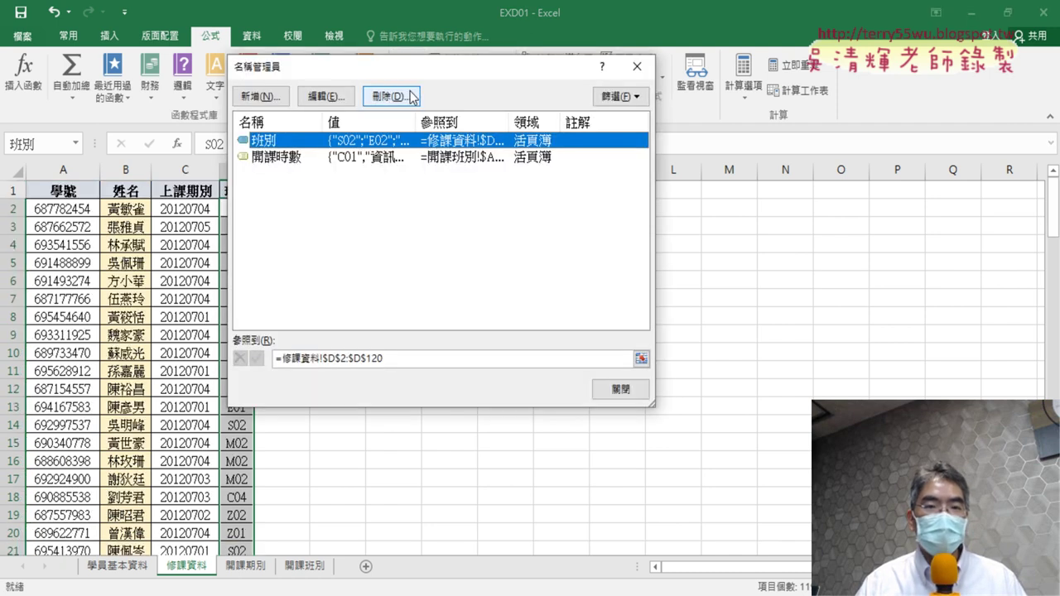
{"action": "left_click_drag", "start_coordinate": [450, 89], "coordinate": [683, 112]}
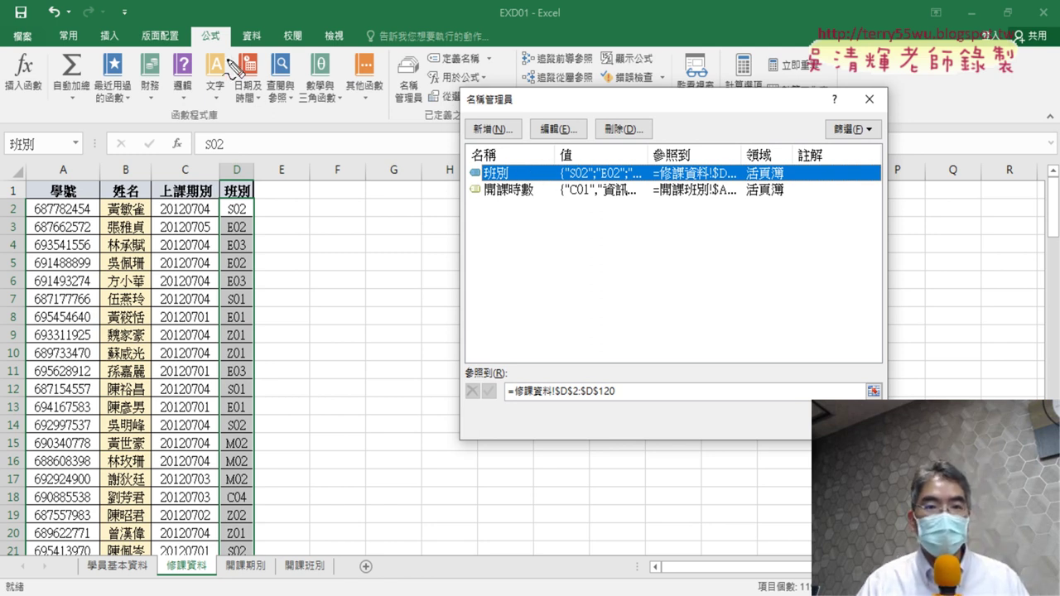
{"action": "left_click_drag", "start_coordinate": [194, 48], "coordinate": [213, 50]}
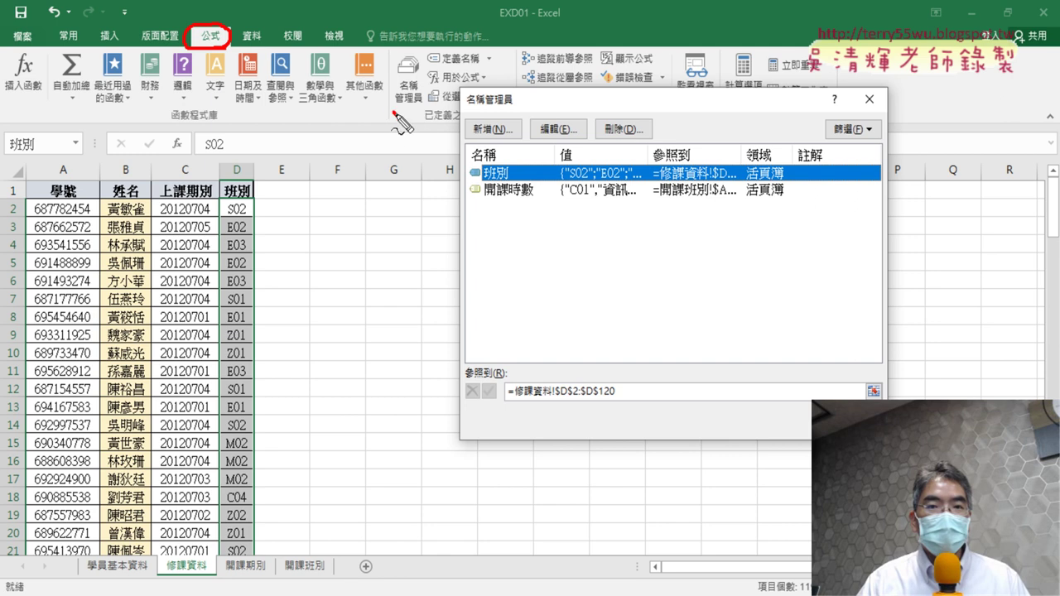
{"action": "left_click_drag", "start_coordinate": [396, 114], "coordinate": [404, 123]}
{"action": "mouse_move", "coordinate": [217, 60]}
{"action": "left_mouse_down"}
{"action": "mouse_move", "coordinate": [396, 104]}
{"action": "mouse_move", "coordinate": [461, 162]}
{"action": "mouse_move", "coordinate": [448, 167]}
{"action": "left_mouse_up"}
{"action": "mouse_move", "coordinate": [515, 183]}
{"action": "left_mouse_down"}
{"action": "mouse_move", "coordinate": [483, 198]}
{"action": "mouse_move", "coordinate": [502, 157]}
{"action": "left_mouse_up"}
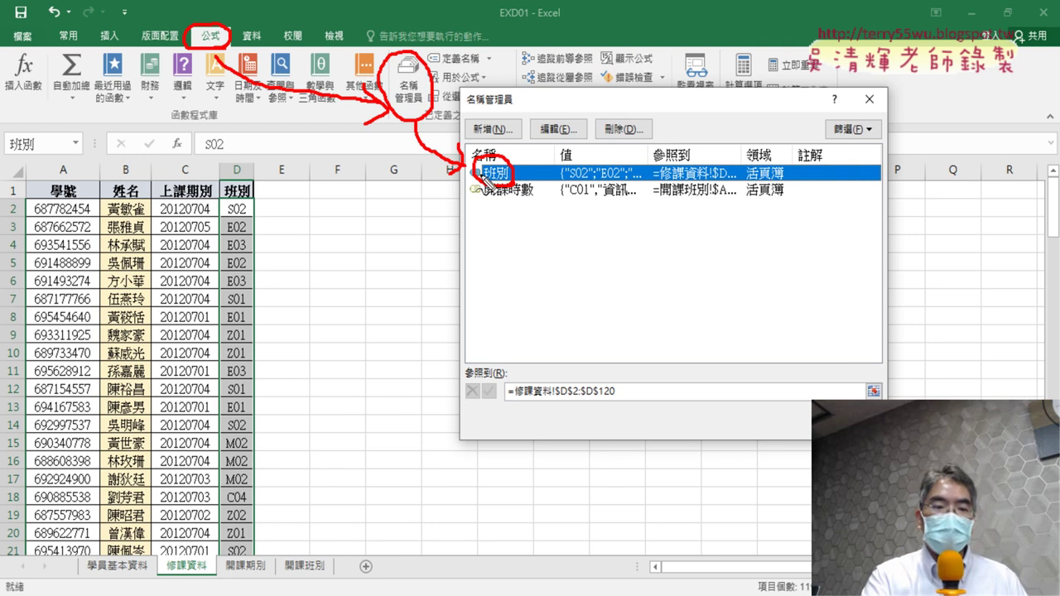
{"action": "key", "text": "Escape"}
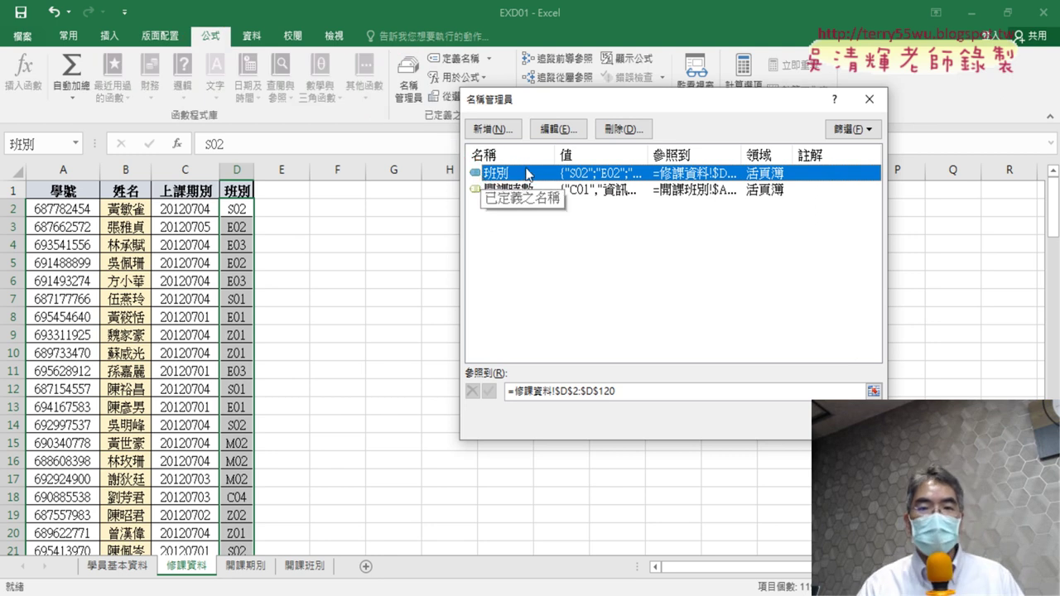
{"action": "left_click", "coordinate": [635, 391]}
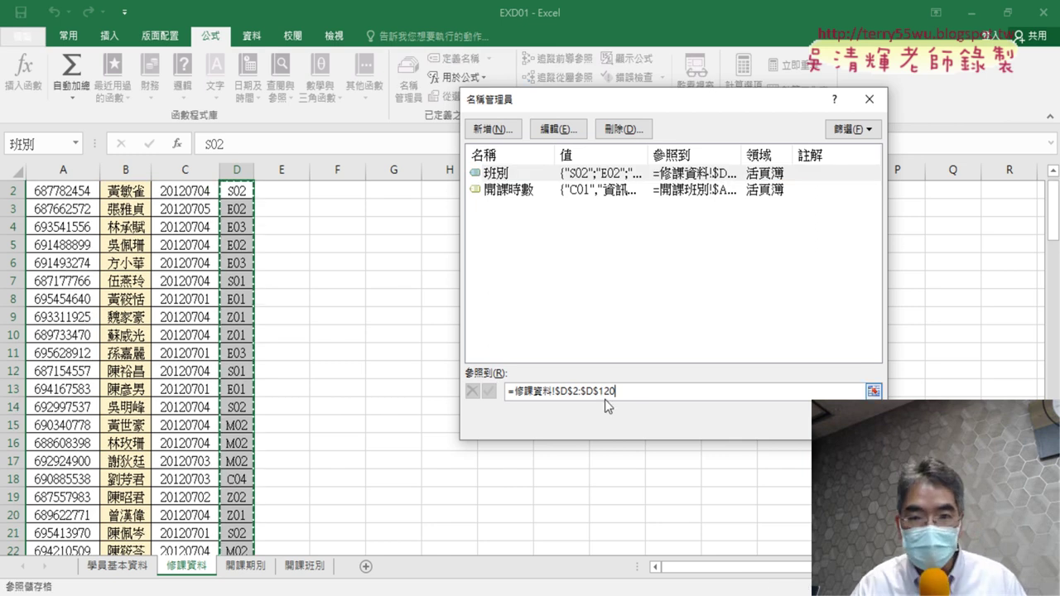